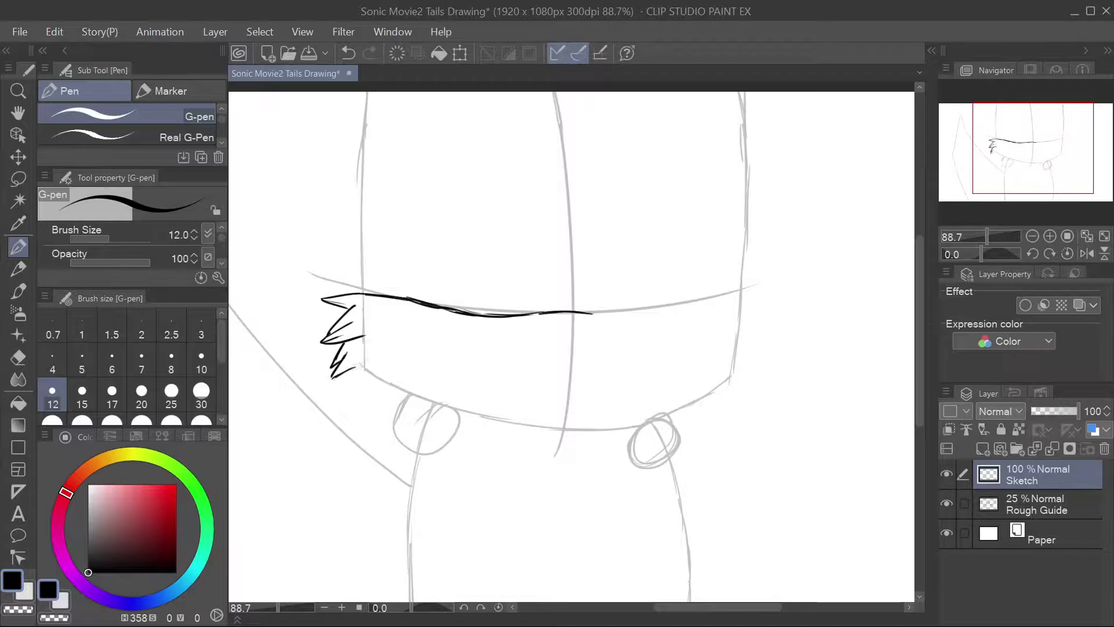
Step: Sketch the muzzle's lower and upper contours, the spiky fur tufts on the right cheek and the cheek's inner curve with the G-pen
mouse_move(362, 383)
mouse_down()
mouse_move(369, 407)
mouse_move(418, 398)
mouse_move(521, 422)
mouse_move(501, 418)
mouse_move(649, 416)
mouse_move(729, 347)
mouse_up()
mouse_move(586, 314)
mouse_down()
mouse_move(725, 292)
mouse_move(740, 275)
mouse_move(786, 278)
mouse_move(744, 306)
mouse_move(800, 330)
mouse_move(760, 343)
mouse_up()
mouse_move(753, 335)
mouse_down()
mouse_move(783, 387)
mouse_move(764, 377)
mouse_move(729, 386)
mouse_move(738, 412)
mouse_move(713, 403)
mouse_move(722, 387)
mouse_move(753, 388)
mouse_up()
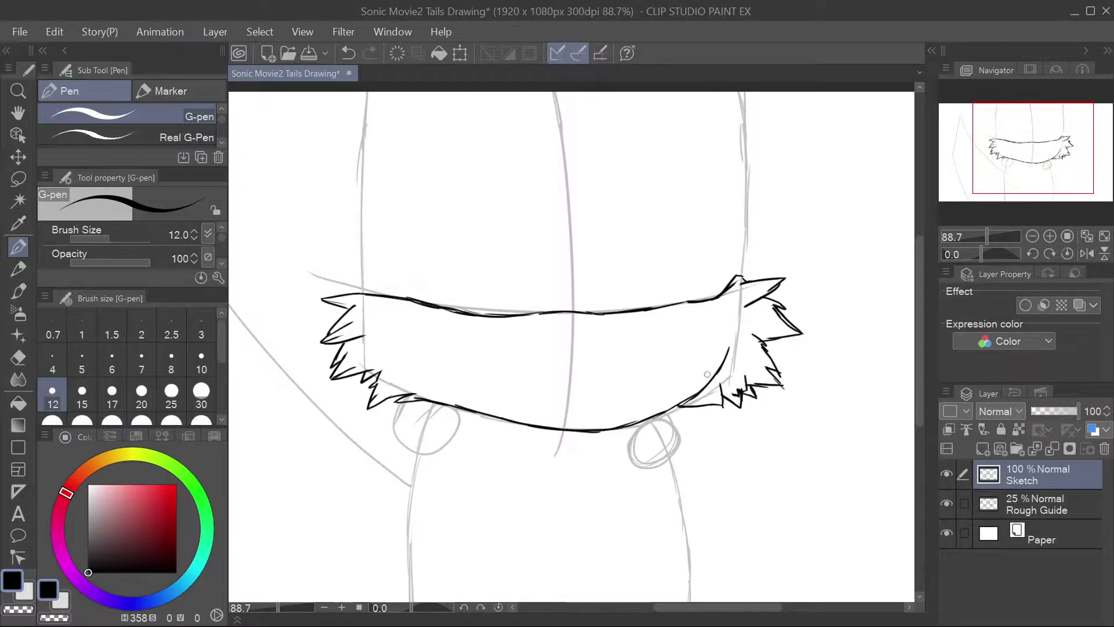
drag(737, 309, 732, 341)
Step: Draw the small rounded triangular nose with a highlight and a smirking mouth with a filled black opening beneath it
drag(549, 343, 592, 365)
drag(593, 332, 605, 342)
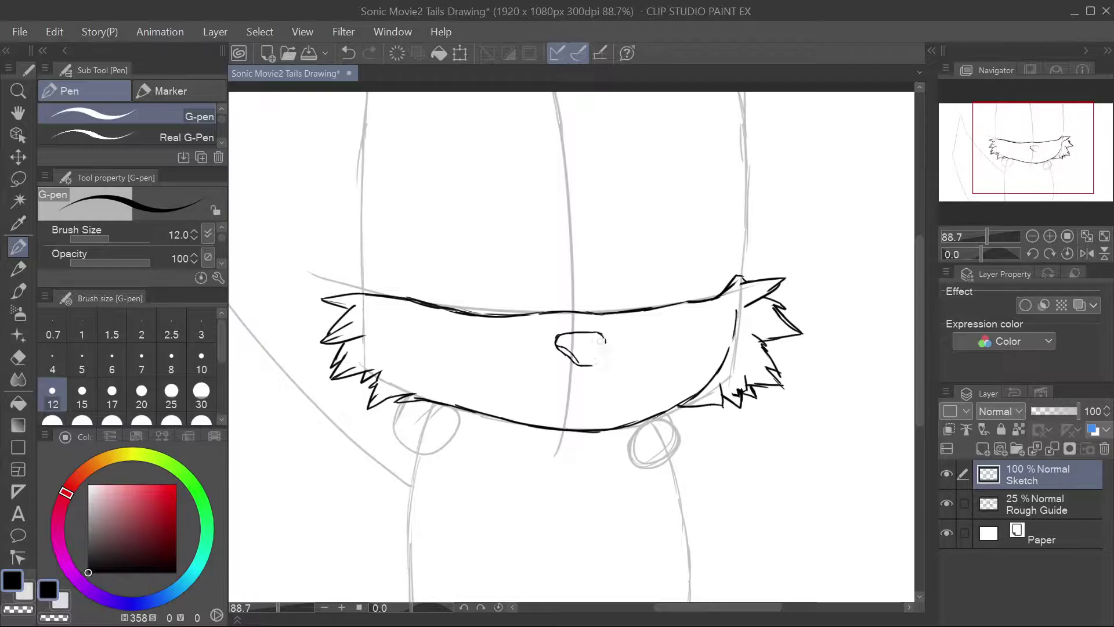
drag(494, 365, 642, 375)
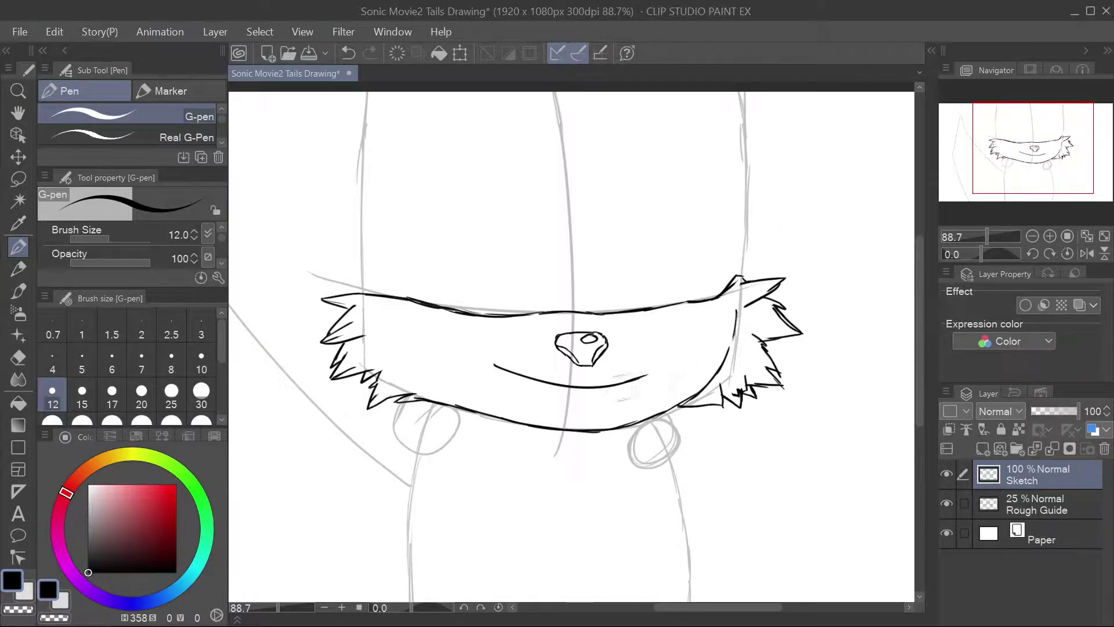
mouse_move(498, 368)
mouse_down()
mouse_move(582, 402)
mouse_move(634, 381)
mouse_up()
mouse_move(518, 380)
mouse_down()
mouse_move(590, 388)
mouse_move(541, 395)
mouse_up()
Step: Draw the outlines of both eyes with angry slanted brow lines above the muzzle, and start the head's right side
scroll(459, 348, up, 2)
mouse_move(461, 359)
mouse_down()
mouse_move(451, 248)
mouse_move(556, 283)
mouse_move(571, 257)
mouse_move(530, 361)
mouse_up()
mouse_move(572, 252)
mouse_down()
mouse_move(562, 279)
mouse_move(557, 251)
mouse_up()
mouse_move(601, 360)
mouse_down()
mouse_move(582, 257)
mouse_move(632, 274)
mouse_move(676, 251)
mouse_up()
drag(681, 328, 673, 250)
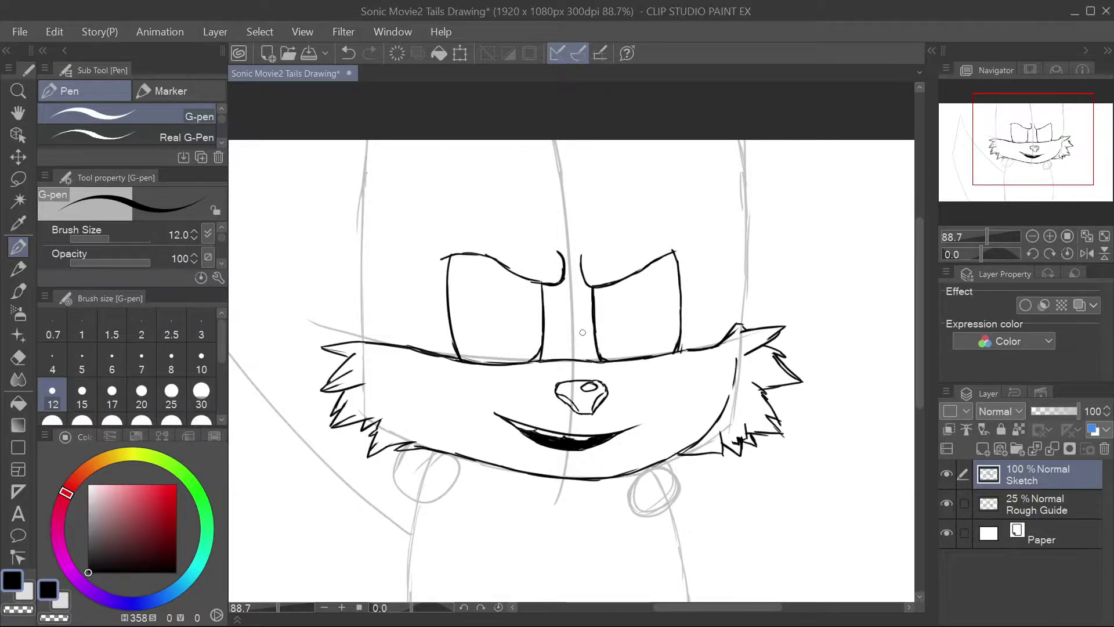
drag(734, 325, 733, 290)
Step: Lasso the outer edge of the right eye and move it outward to widen the eye
key(m)
drag(674, 249, 689, 338)
key(ctrl+t)
drag(691, 319, 713, 321)
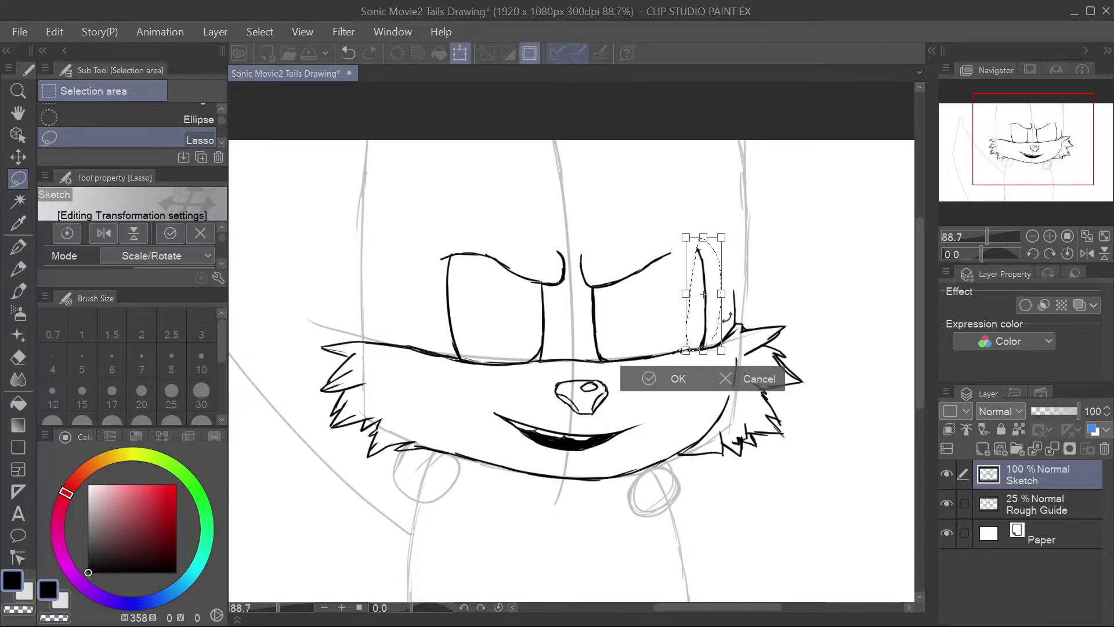
key(Left)
key(Left)
key(Left)
key(Left)
key(Return)
Step: Lasso the right eye's inner edge with its brow line and shift them slightly to the right
mouse_move(581, 239)
mouse_down()
mouse_move(683, 231)
mouse_move(587, 239)
mouse_up()
click(696, 380)
key(Right)
key(Right)
key(Right)
key(Right)
key(Right)
key(Right)
key(Right)
key(Right)
key(Right)
key(Right)
key(Right)
key(Right)
key(Right)
key(Right)
key(Right)
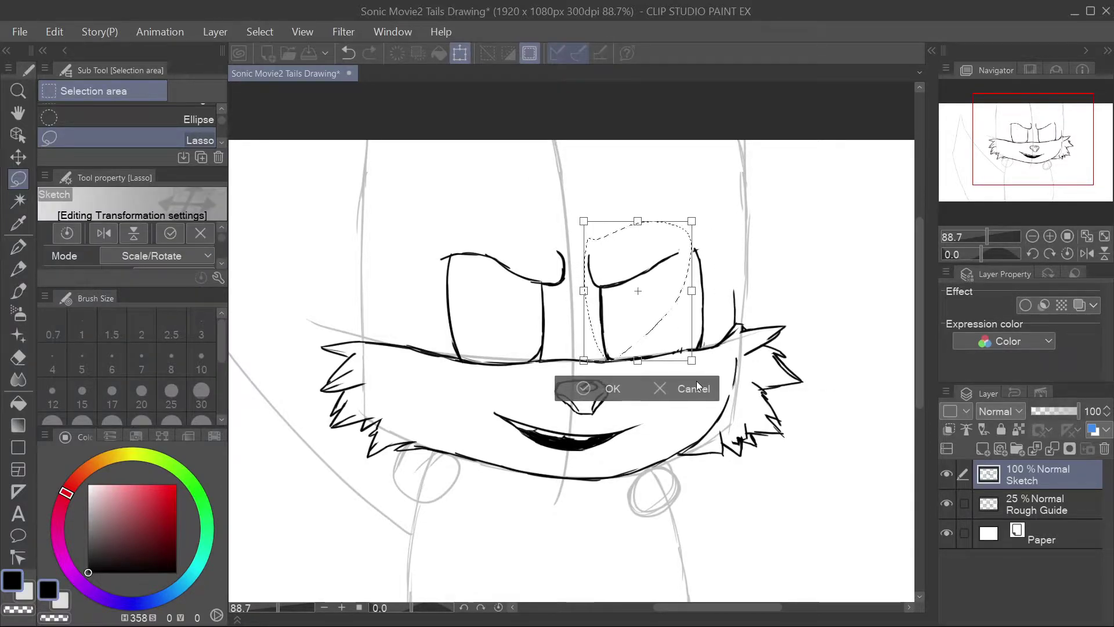
key(Return)
key(ctrl+d)
Step: Lasso the left eye's inner edge with its brow end and nudge them slightly to the right
mouse_move(544, 355)
mouse_down()
mouse_move(577, 250)
mouse_move(538, 354)
mouse_up()
click(606, 383)
key(Right)
key(Right)
key(Right)
key(Right)
key(Right)
key(Right)
key(Right)
key(Right)
key(Right)
key(Right)
key(Right)
key(Right)
key(Left)
key(Left)
key(Left)
key(Return)
key(ctrl+d)
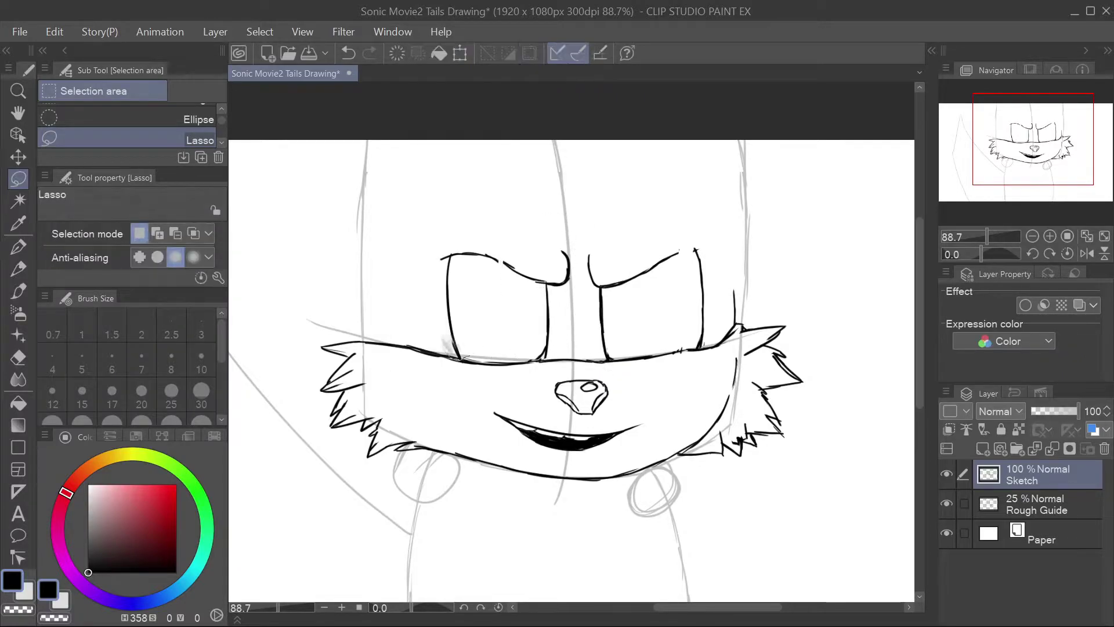
Step: Lasso the left eye's outer edge with the upper lid and move them outward to the left
drag(461, 357, 464, 355)
click(526, 389)
key(Left)
key(Left)
key(Left)
key(Left)
key(Left)
key(Left)
key(Left)
key(Left)
key(Left)
key(Left)
key(Left)
key(Left)
key(Left)
key(Left)
key(Left)
key(Left)
key(Left)
key(Left)
key(Left)
key(Left)
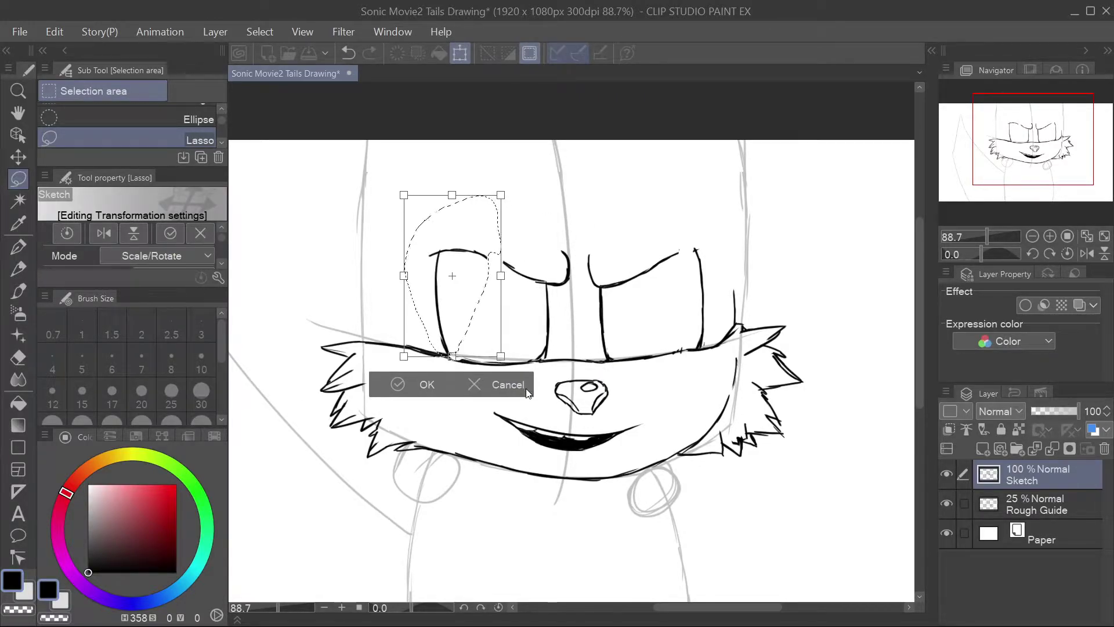
key(Return)
key(ctrl+d)
Step: Close the gap in the right eye's brow line with the G-pen and draw the head's sides and lower ears with inner fur
key(p)
drag(670, 254, 714, 247)
drag(735, 322, 729, 149)
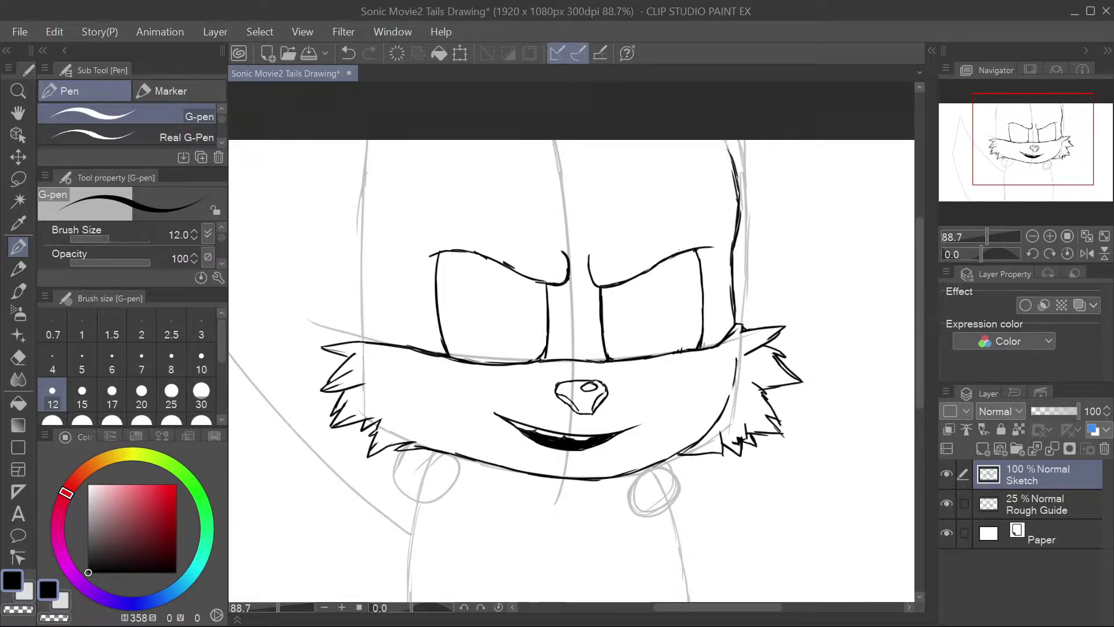
mouse_move(367, 335)
mouse_down()
mouse_move(352, 213)
mouse_move(381, 139)
mouse_up()
mouse_move(352, 225)
mouse_down()
mouse_move(321, 140)
mouse_move(342, 140)
mouse_up()
drag(360, 172, 349, 140)
mouse_move(739, 204)
mouse_down()
mouse_move(763, 139)
mouse_move(750, 155)
mouse_up()
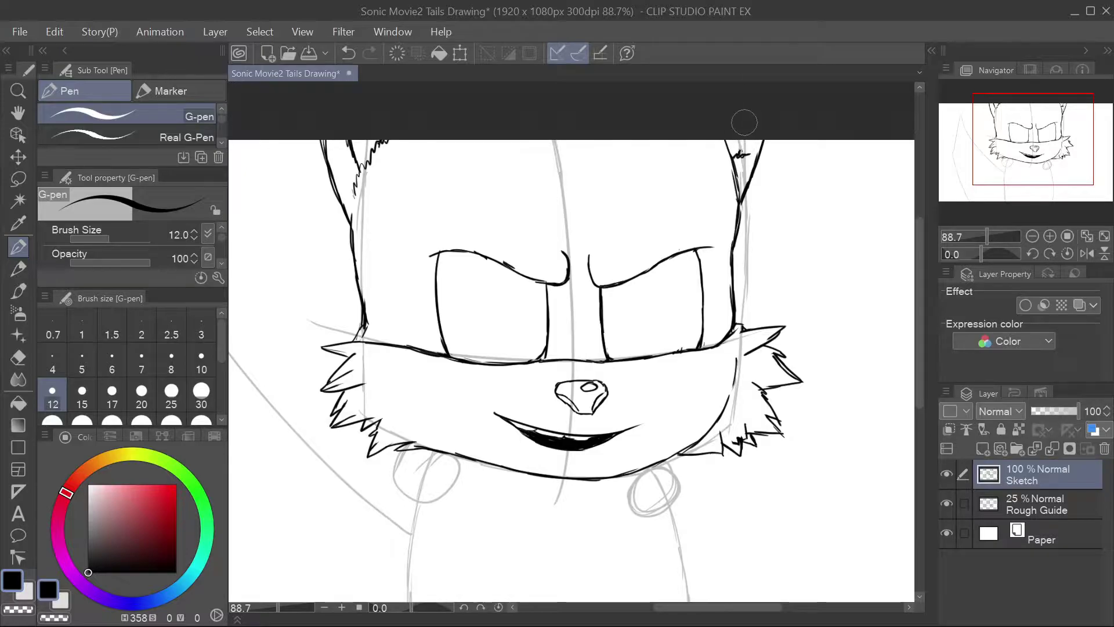
Step: Draw a curved eyebrow line above each eye and refine the inner lower corner of the left eye
drag(605, 218, 706, 190)
mouse_move(535, 220)
mouse_down()
mouse_move(458, 188)
mouse_move(430, 195)
mouse_up()
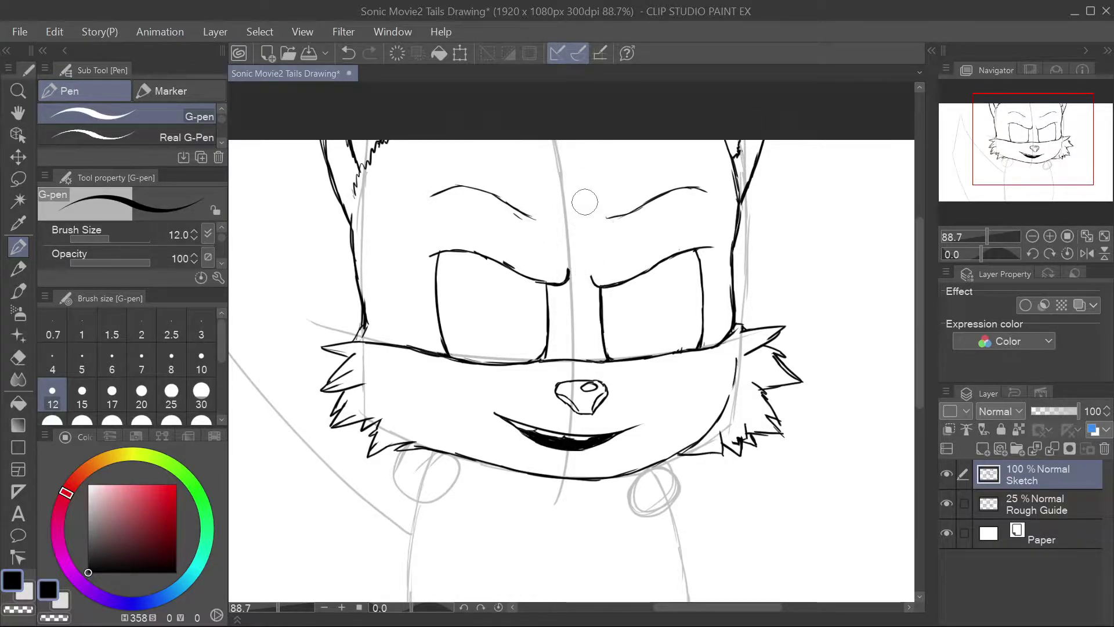
drag(544, 354, 527, 362)
Step: Draw the irises in both eyes and fill the pupils black, leaving small round highlights
mouse_move(601, 309)
mouse_down()
mouse_move(604, 326)
mouse_move(631, 340)
mouse_move(646, 274)
mouse_up()
mouse_move(548, 283)
mouse_down()
mouse_move(539, 326)
mouse_move(495, 308)
mouse_up()
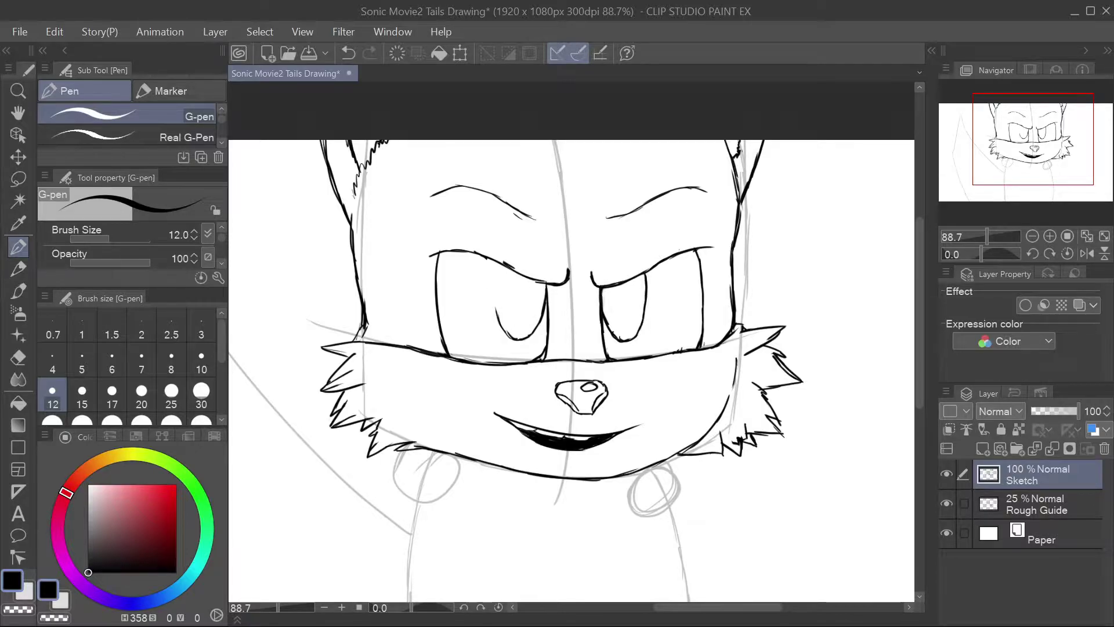
drag(494, 261, 497, 311)
mouse_move(605, 289)
mouse_down()
mouse_move(637, 311)
mouse_move(638, 275)
mouse_move(617, 320)
mouse_up()
mouse_move(502, 265)
mouse_down()
mouse_move(514, 323)
mouse_move(530, 313)
mouse_move(535, 278)
mouse_move(511, 286)
mouse_move(527, 282)
mouse_move(518, 273)
mouse_move(527, 286)
mouse_move(506, 301)
mouse_move(518, 320)
mouse_up()
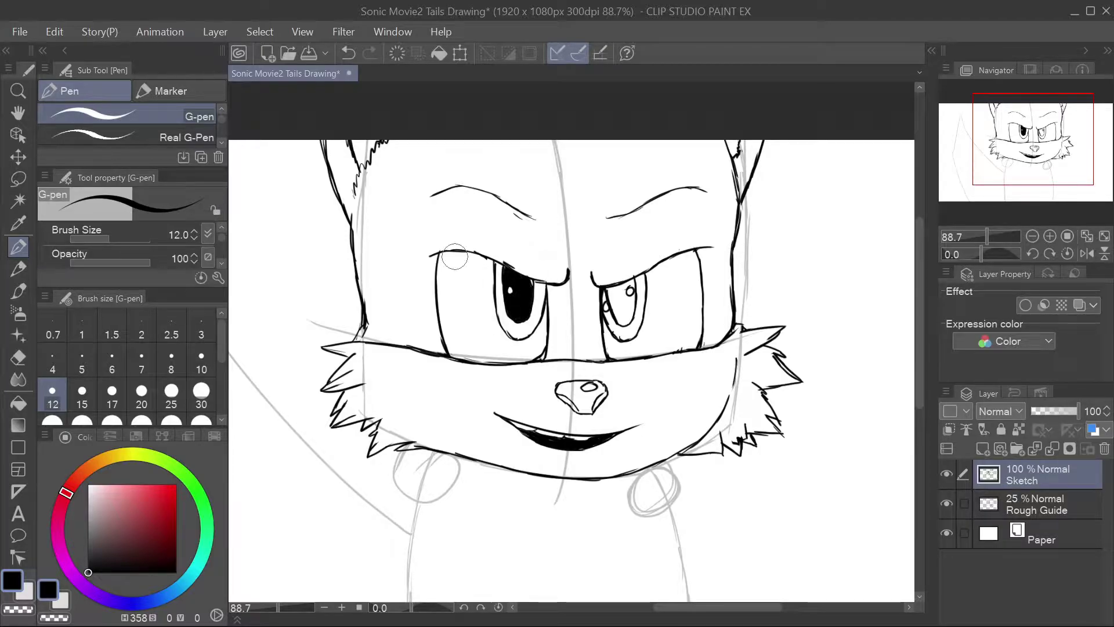
mouse_move(610, 290)
mouse_down()
mouse_move(617, 316)
mouse_move(633, 299)
mouse_move(624, 324)
mouse_move(625, 304)
mouse_up()
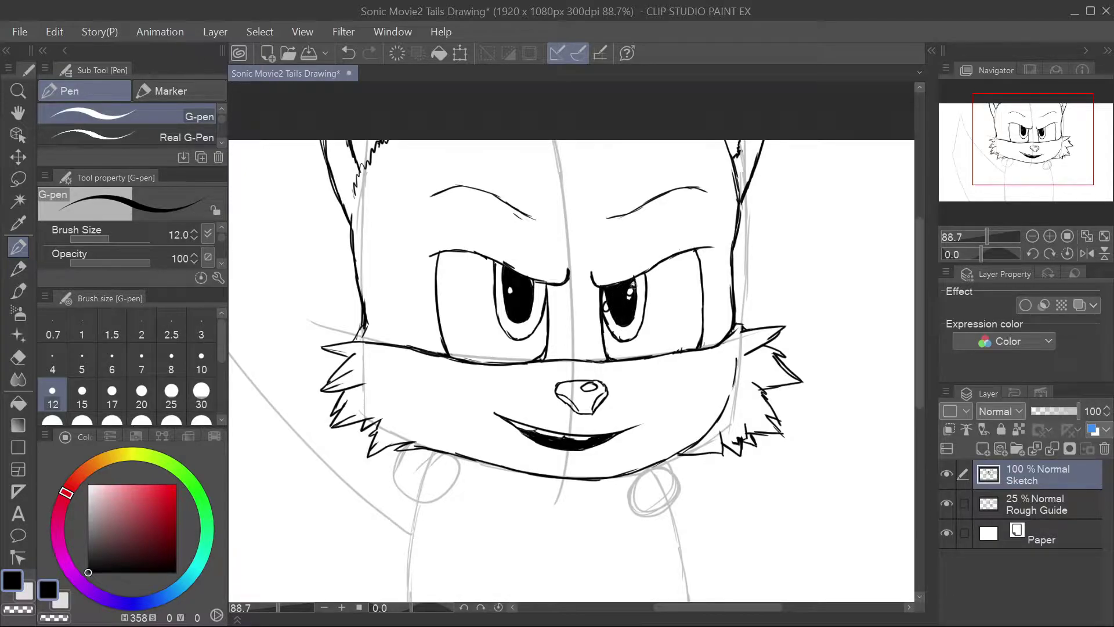
Step: Lasso the left eyebrow line and move it slightly down toward the eye
mouse_move(918, 302)
mouse_down()
mouse_move(915, 336)
mouse_move(914, 317)
mouse_up()
key(m)
mouse_move(555, 186)
mouse_down()
mouse_move(550, 200)
mouse_move(554, 188)
mouse_up()
click(538, 231)
drag(470, 168, 470, 177)
key(Return)
key(ctrl+s)
key(Escape)
key(ctrl+d)
Step: Lasso the right eyebrow line and move it slightly down toward the eye
mouse_move(717, 163)
mouse_down()
mouse_move(711, 186)
mouse_move(717, 166)
mouse_up()
key(ctrl+t)
drag(717, 236, 715, 244)
key(Return)
key(ctrl+d)
Step: Draw pointed strands of hair hanging over the middle of the forehead with the G-pen
click(18, 246)
mouse_move(579, 115)
mouse_down()
mouse_move(557, 139)
mouse_move(538, 225)
mouse_up()
drag(533, 202, 505, 185)
mouse_move(547, 127)
mouse_down()
mouse_move(537, 225)
mouse_move(525, 209)
mouse_move(525, 152)
mouse_move(511, 190)
mouse_up()
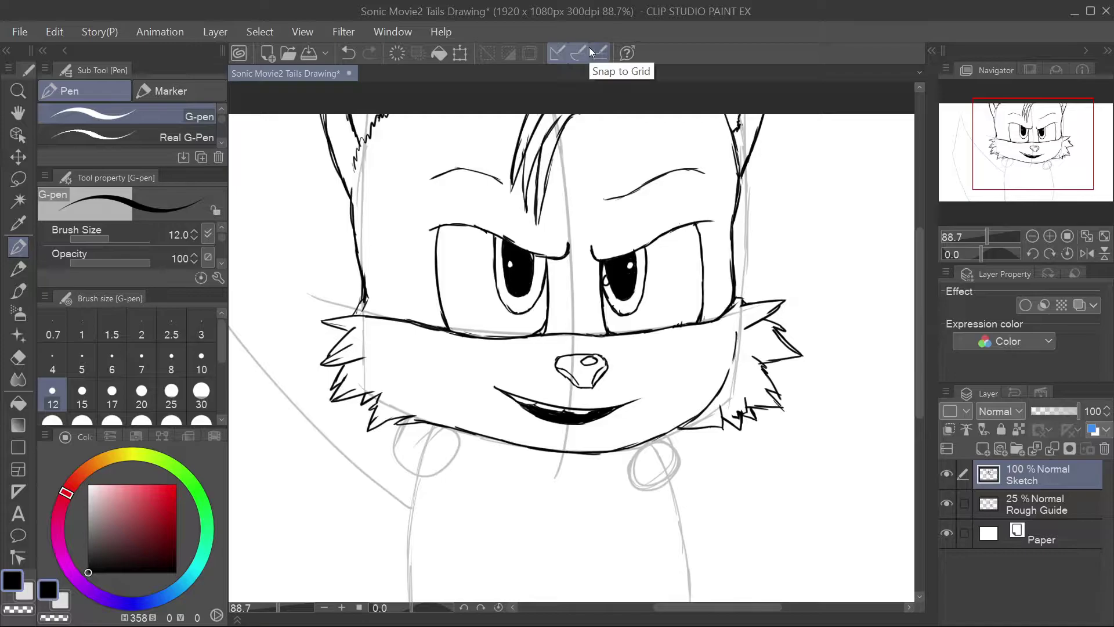
drag(518, 114, 508, 183)
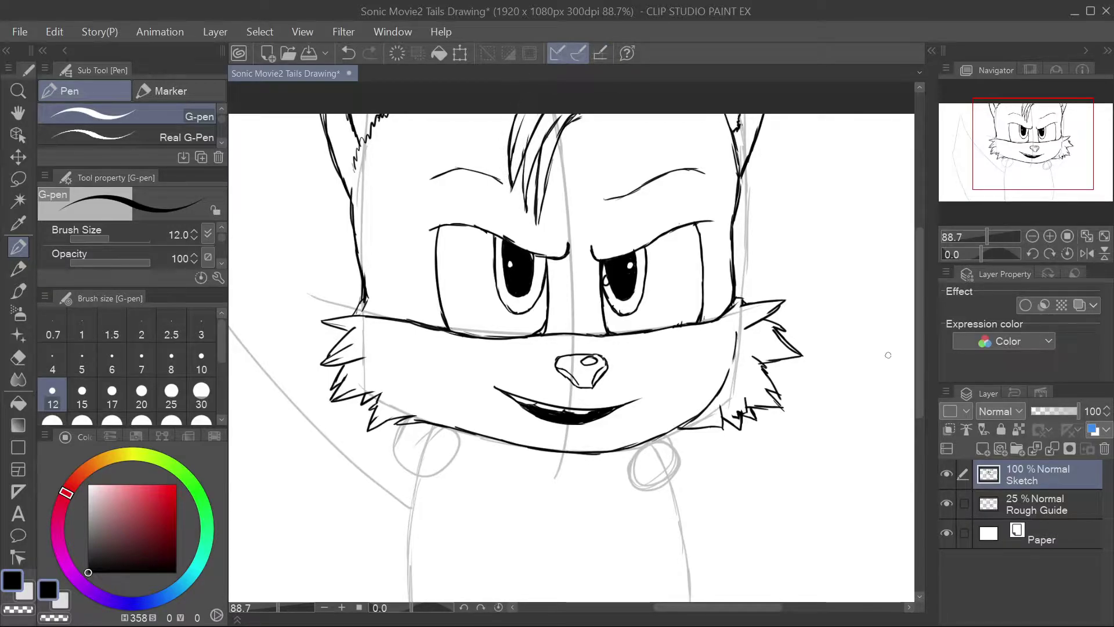
Step: Draw the outer and inner contours of the left arm from the shoulder below the cheek down to the wrist
scroll(888, 355, down, 5)
mouse_move(432, 301)
mouse_down()
mouse_move(362, 412)
mouse_move(348, 473)
mouse_up()
drag(450, 364, 403, 474)
drag(387, 361, 347, 473)
Step: Draw the left glove's thick cuff with stacked rounded folds at the wrist
mouse_move(323, 471)
mouse_down()
mouse_move(436, 474)
mouse_move(429, 502)
mouse_up()
mouse_move(347, 466)
mouse_down()
mouse_move(312, 483)
mouse_move(333, 539)
mouse_move(423, 530)
mouse_up()
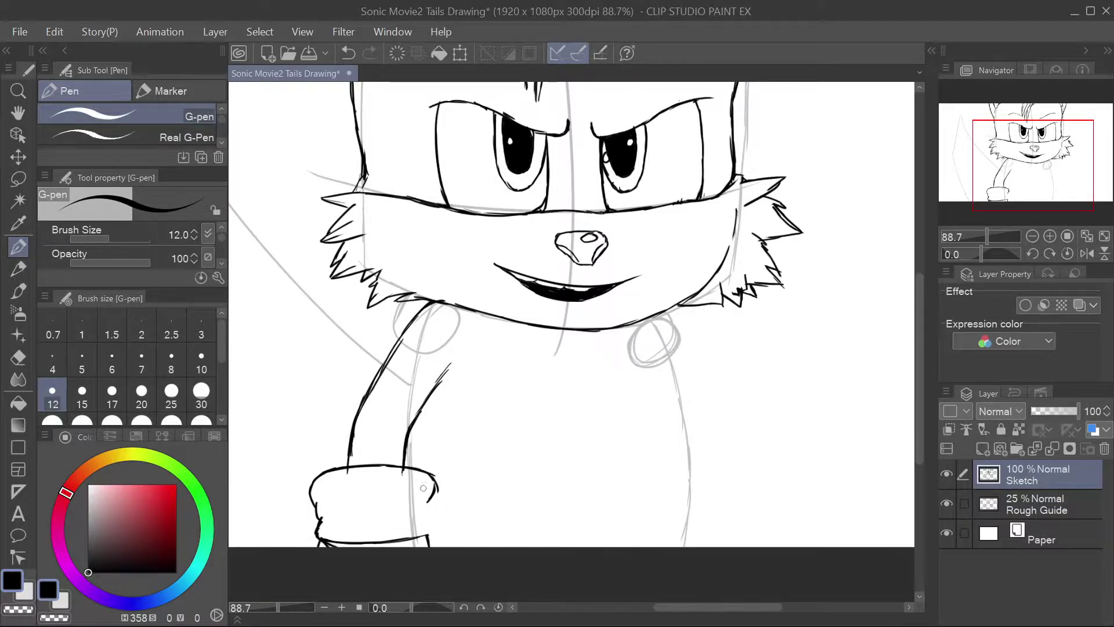
drag(435, 520, 428, 538)
drag(432, 476, 435, 491)
mouse_move(318, 502)
mouse_down()
mouse_move(374, 492)
mouse_move(425, 498)
mouse_move(376, 515)
mouse_move(423, 509)
mouse_up()
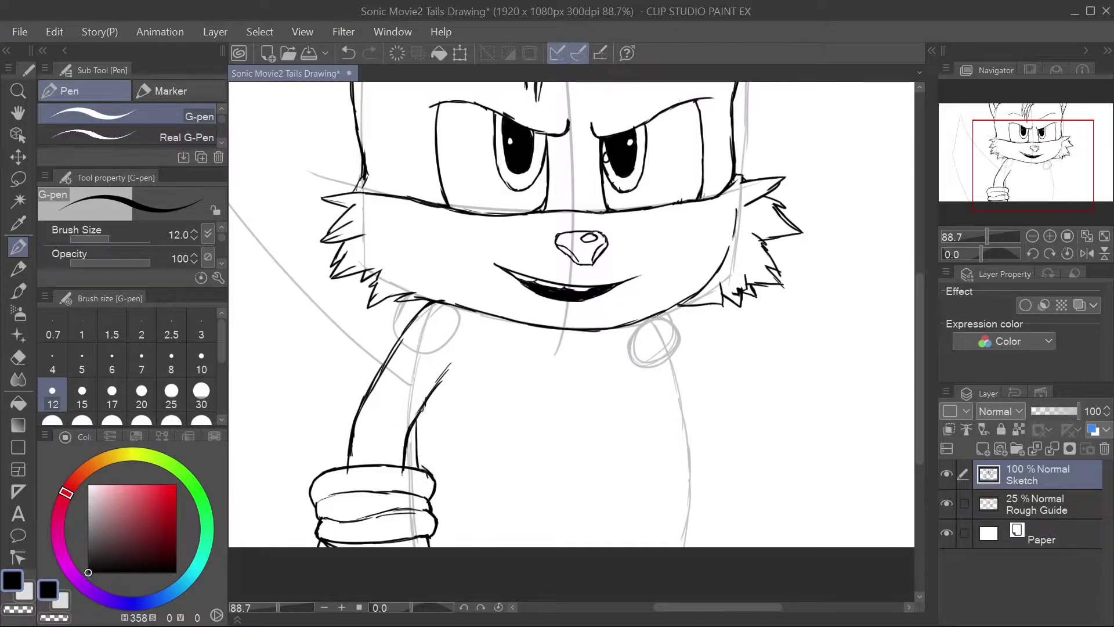
Step: Draw the right shoulder curve, the jagged fur edge across the upper chest and the torso's left side
drag(655, 315, 682, 360)
drag(516, 338, 665, 347)
drag(501, 339, 502, 373)
mouse_move(494, 546)
mouse_down()
mouse_move(484, 520)
mouse_move(489, 338)
mouse_up()
mouse_move(500, 387)
mouse_down()
mouse_move(504, 361)
mouse_move(486, 338)
mouse_move(474, 441)
mouse_move(484, 381)
mouse_up()
Step: Draw the torso's right side down to the canvas edge and reinforce the contour of its left side
mouse_move(678, 371)
mouse_down()
mouse_move(692, 395)
mouse_move(695, 545)
mouse_up()
mouse_move(678, 400)
mouse_down()
mouse_move(696, 532)
mouse_move(679, 547)
mouse_up()
drag(692, 499, 690, 530)
drag(488, 521, 494, 547)
drag(472, 447, 492, 540)
drag(479, 420, 472, 492)
Step: Draw the bent right arm tucked against the body, with its folded glove cuff and the start of the hand
drag(691, 380, 737, 434)
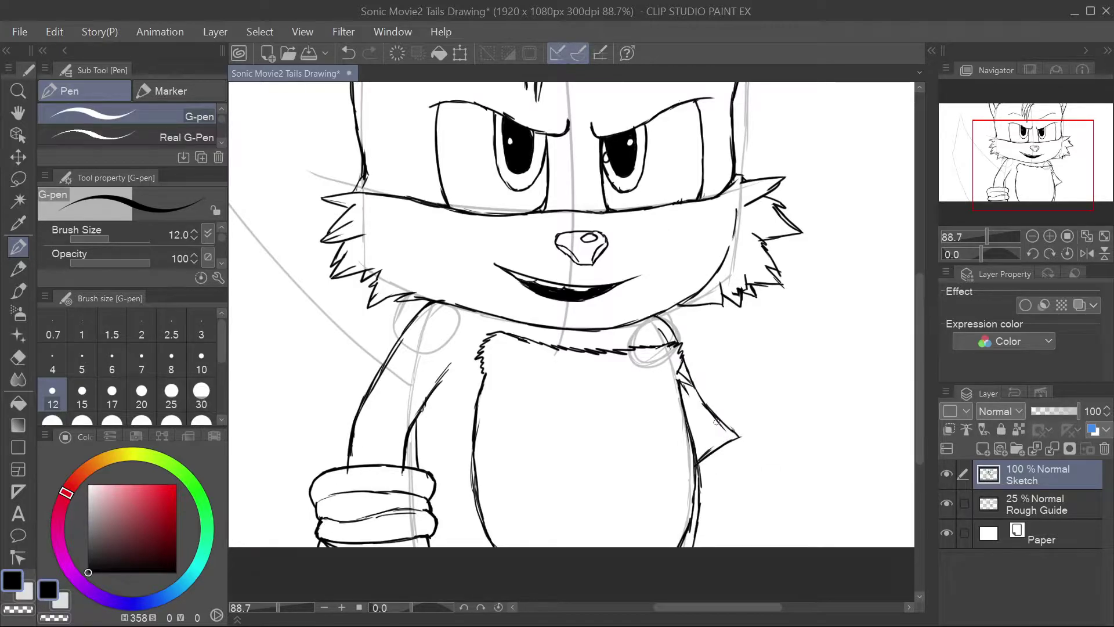
scroll(540, 466, down, 2)
scroll(753, 535, up, 3)
mouse_move(651, 479)
mouse_down()
mouse_move(722, 406)
mouse_move(693, 435)
mouse_up()
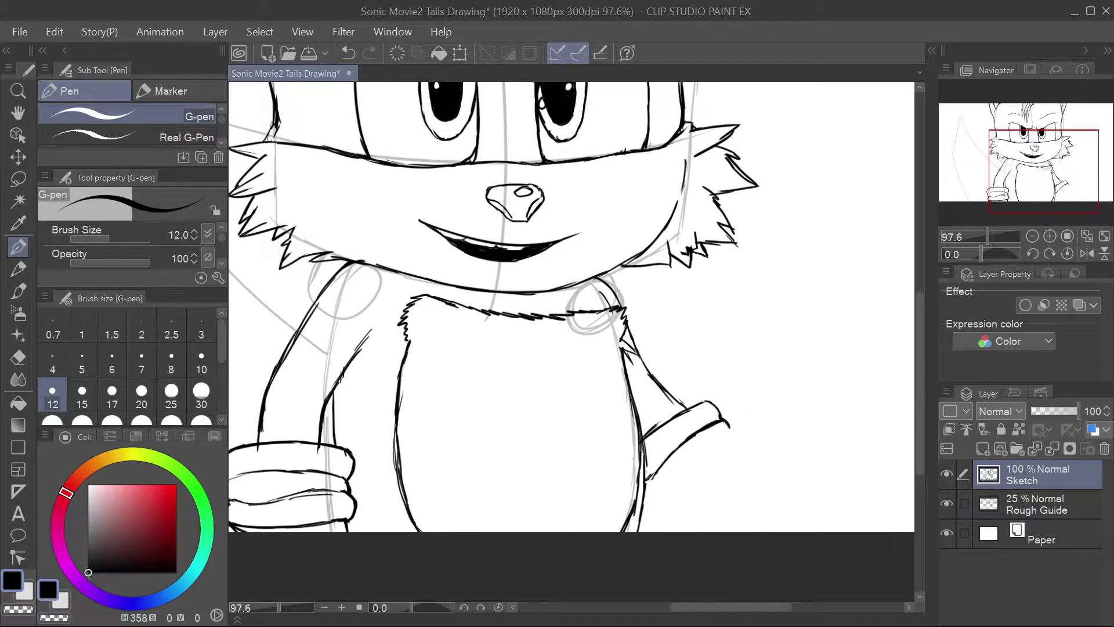
mouse_move(656, 472)
mouse_down()
mouse_move(645, 491)
mouse_move(735, 437)
mouse_move(759, 461)
mouse_up()
mouse_move(652, 504)
mouse_down()
mouse_move(668, 525)
mouse_move(754, 468)
mouse_move(686, 501)
mouse_move(663, 530)
mouse_move(702, 495)
mouse_up()
drag(757, 472, 804, 531)
click(714, 529)
Step: Draw the large curved outline of the tail behind the head and left arm, with rough fur along its outer edge
drag(717, 607, 681, 608)
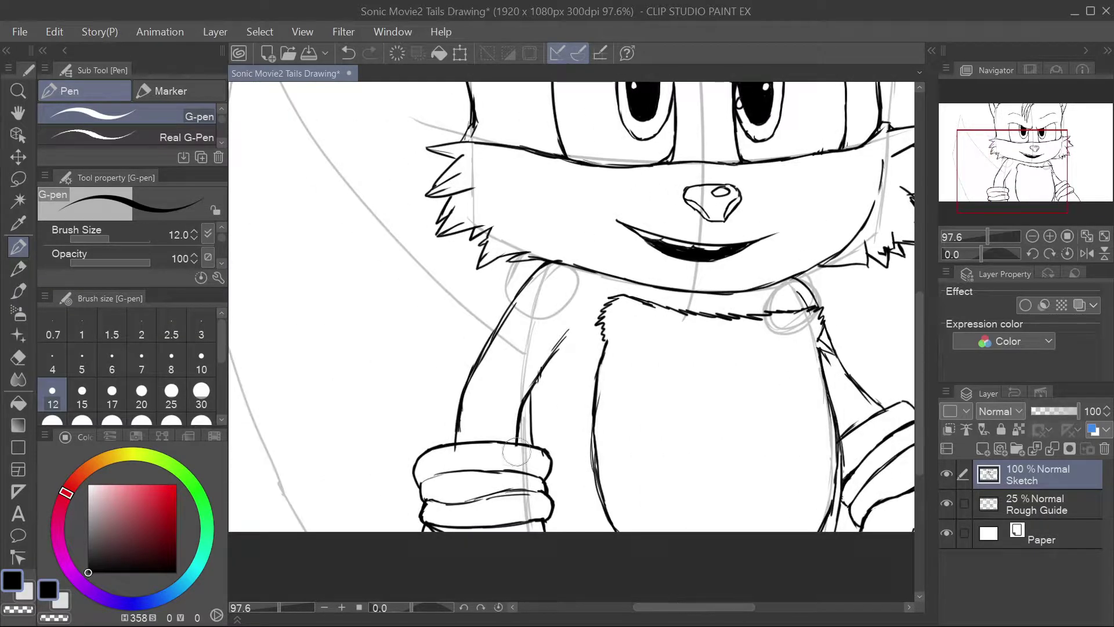
key(ctrl+0)
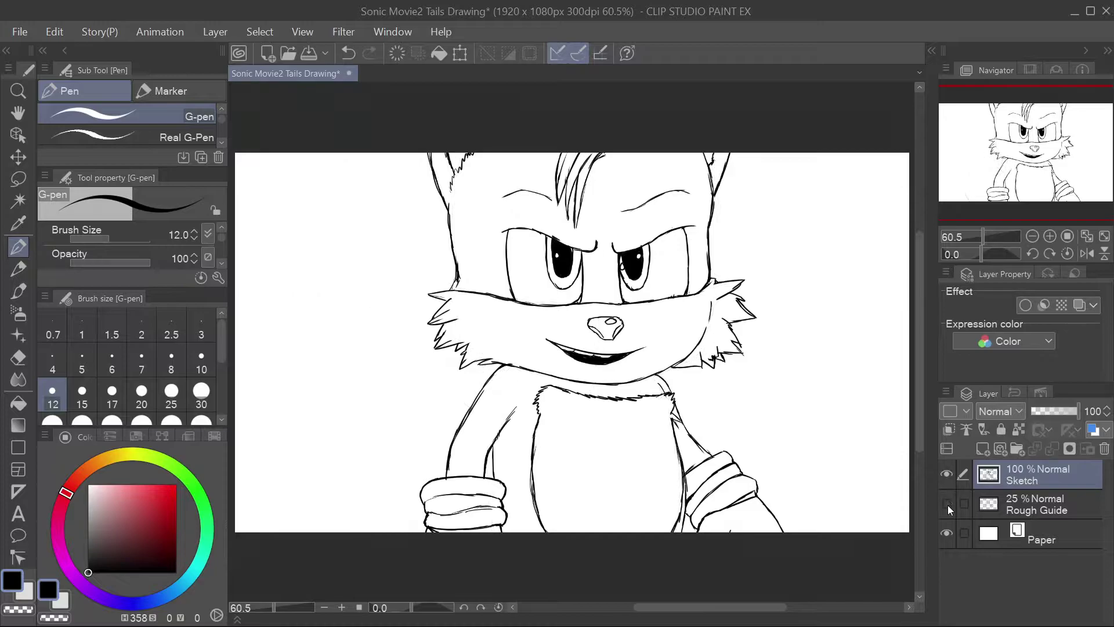
mouse_move(458, 400)
mouse_down()
mouse_move(390, 299)
mouse_move(413, 338)
mouse_move(412, 241)
mouse_move(386, 152)
mouse_move(325, 219)
mouse_move(291, 311)
mouse_up()
drag(337, 191, 322, 223)
drag(297, 285, 294, 409)
drag(334, 520, 293, 406)
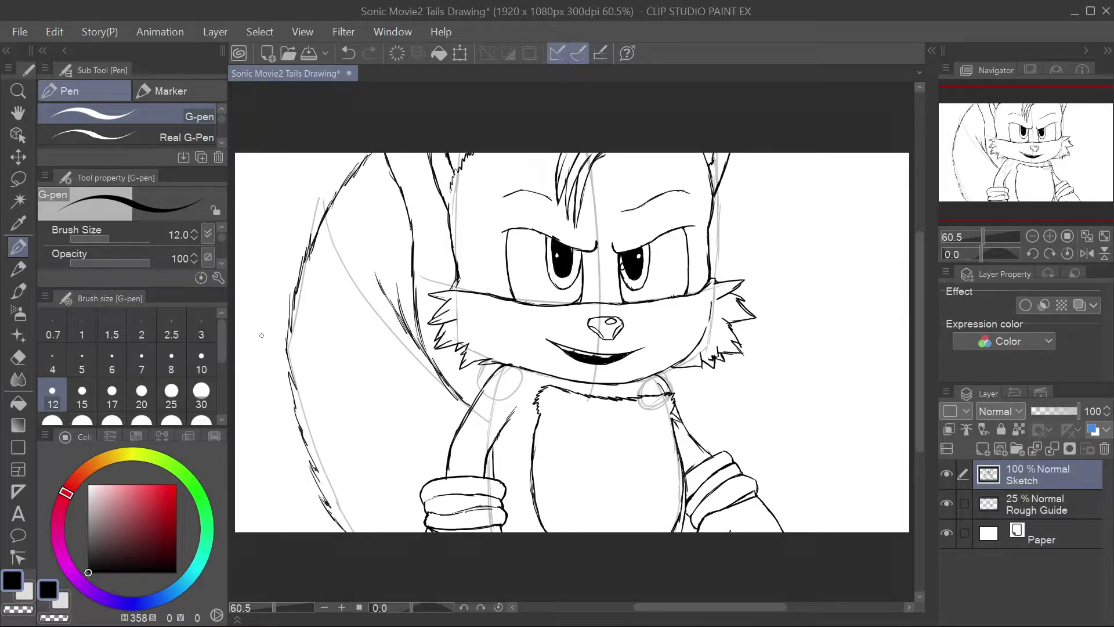
Step: Undo the last inner tail strokes and draw a jagged fur boundary across the tail plus fur strands near its upper part
key(ctrl+z)
key(ctrl+z)
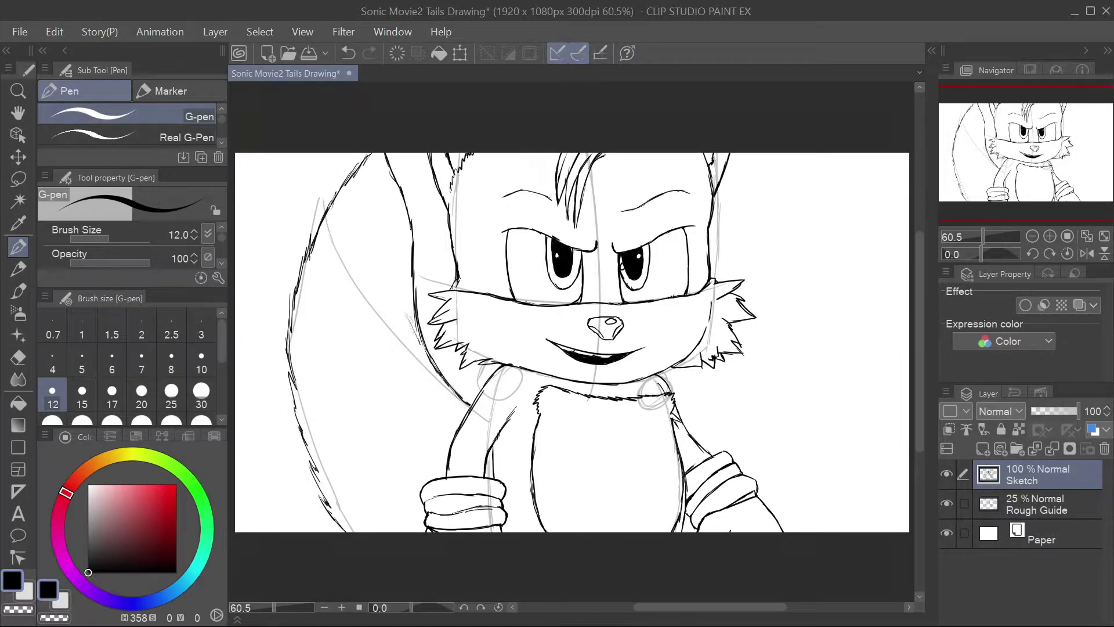
mouse_move(337, 475)
mouse_down()
mouse_move(315, 378)
mouse_move(381, 322)
mouse_move(419, 313)
mouse_up()
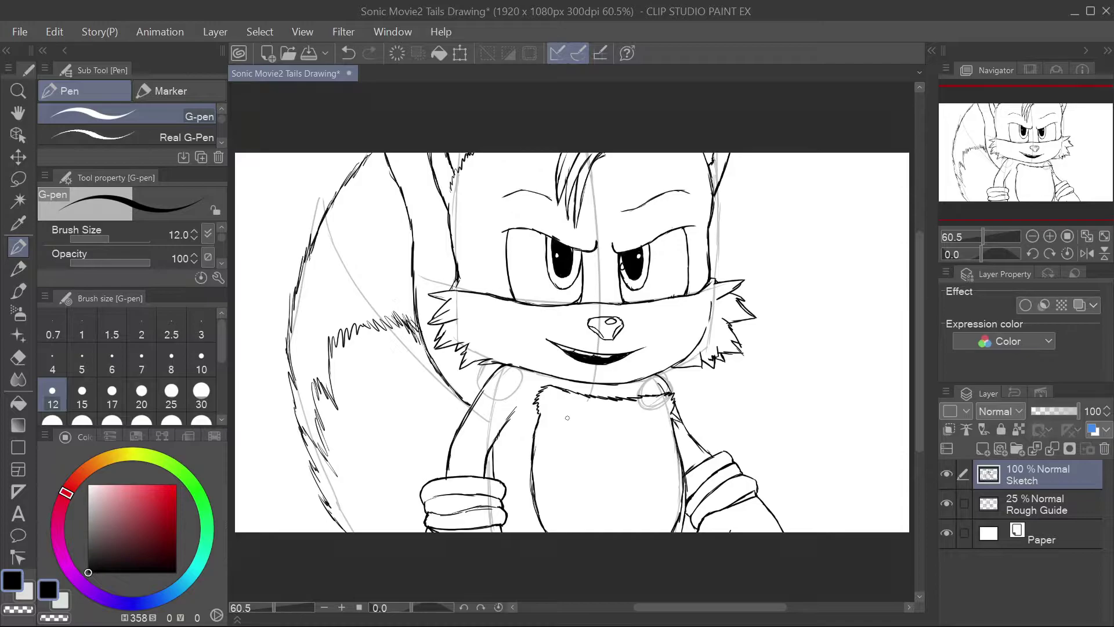
drag(339, 193, 318, 271)
drag(379, 152, 351, 206)
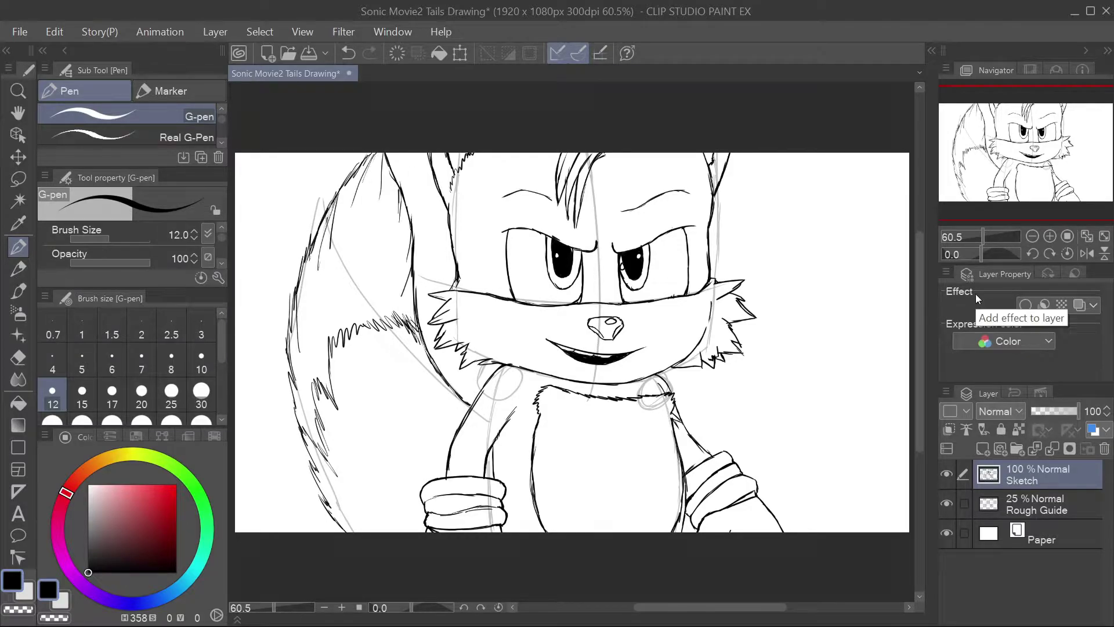
Step: Hide the Rough Guide layer and slightly widen the lassoed left arm and glove cuff with Scale/Rotate
click(947, 503)
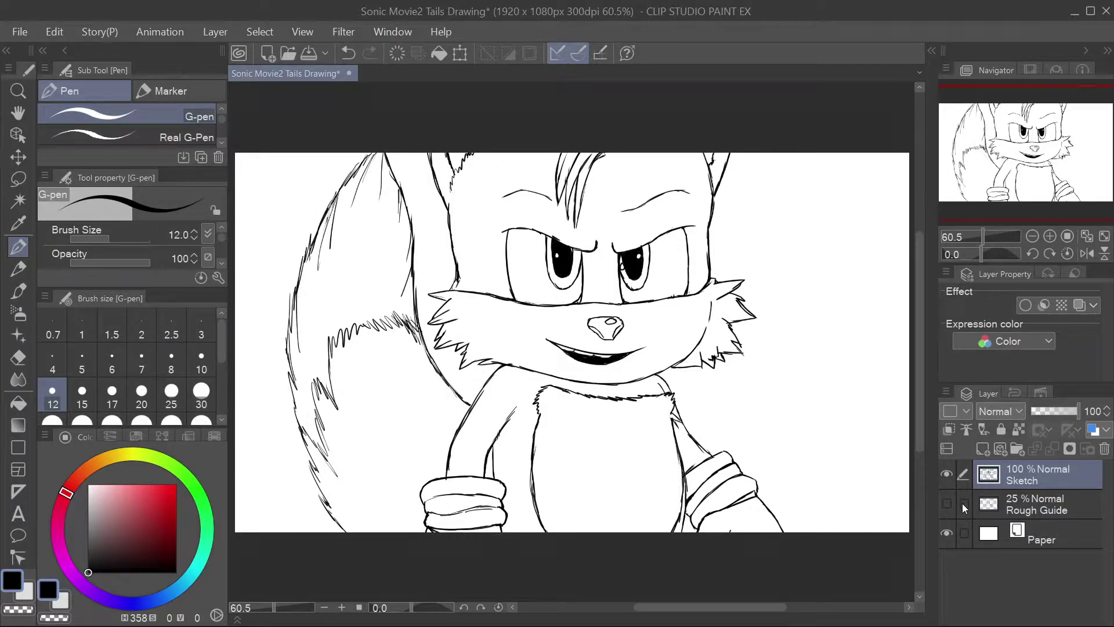
key(m)
mouse_move(517, 371)
mouse_down()
mouse_move(487, 380)
mouse_move(508, 560)
mouse_move(522, 380)
mouse_up()
key(ctrl+t)
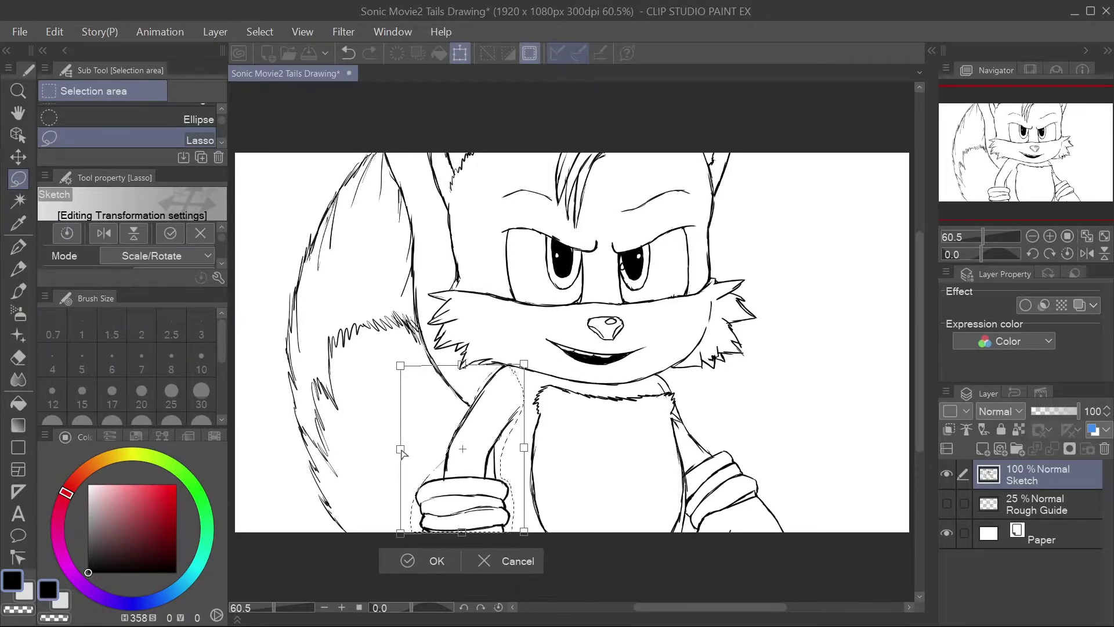
key(Return)
key(ctrl+d)
key(p)
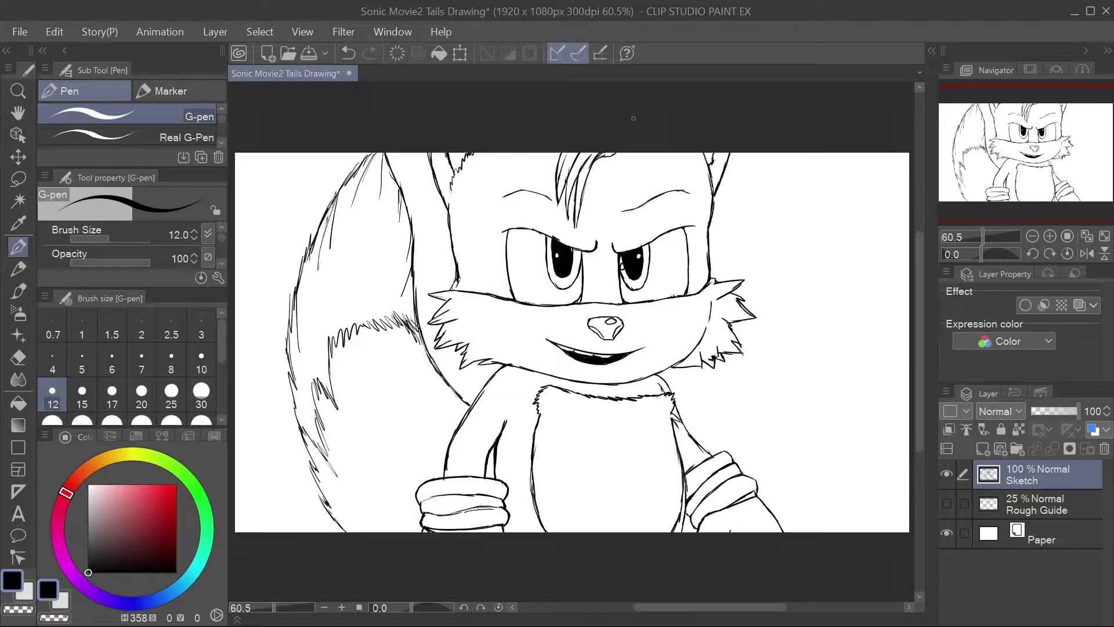
Step: Lasso the area around the right eye and adjust it with a transformation, undoing and redoing the adjustment once
click(17, 177)
mouse_move(603, 312)
mouse_down()
mouse_move(606, 335)
mouse_move(668, 300)
mouse_up()
click(673, 372)
key(ctrl+z)
key(Return)
key(ctrl+d)
key(ctrl+z)
click(672, 371)
key(Return)
key(ctrl+d)
key(p)
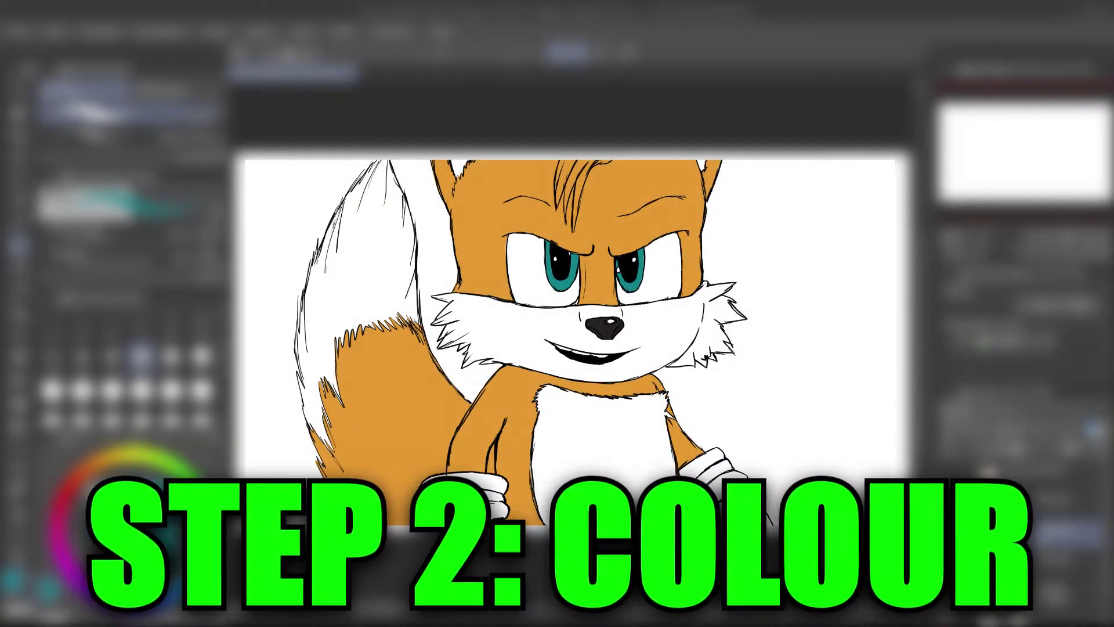
Step: Paint the upper head, forehead and nose bridge orange on the Colour layer with the size 40 G-pen
mouse_move(442, 290)
mouse_down()
mouse_move(434, 325)
mouse_move(429, 220)
mouse_move(406, 148)
mouse_move(458, 273)
mouse_up()
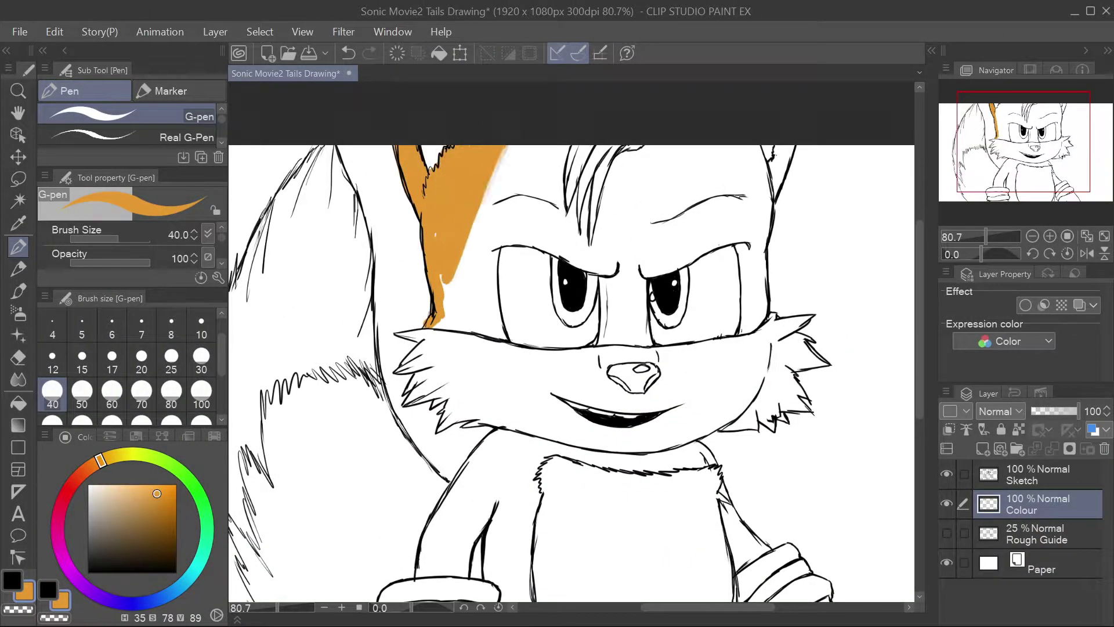
mouse_move(493, 174)
mouse_down()
mouse_move(696, 214)
mouse_move(604, 232)
mouse_up()
scroll(555, 211, up, 3)
mouse_move(450, 268)
mouse_down()
mouse_move(598, 295)
mouse_move(731, 273)
mouse_move(418, 273)
mouse_move(400, 305)
mouse_up()
mouse_move(639, 319)
mouse_down()
mouse_move(649, 422)
mouse_move(705, 430)
mouse_move(702, 396)
mouse_move(684, 353)
mouse_up()
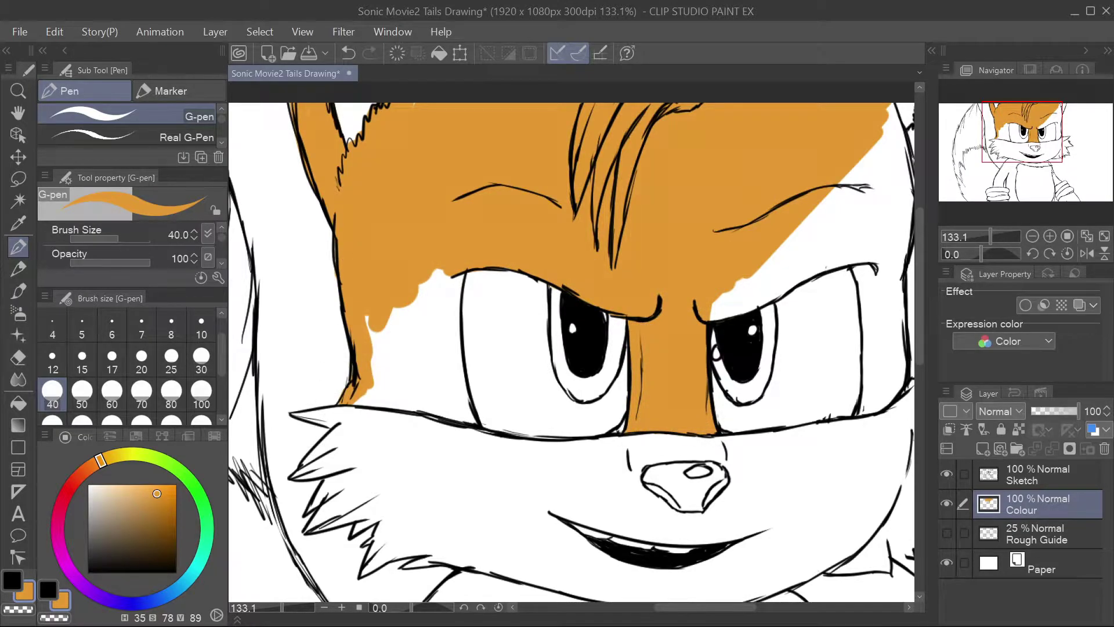
Step: Fill the side of the face left of the eyes with orange and extend the fill above the right eye
drag(696, 606, 707, 607)
mouse_move(360, 299)
mouse_down()
mouse_move(382, 290)
mouse_move(374, 365)
mouse_up()
mouse_move(284, 406)
mouse_down()
mouse_move(348, 337)
mouse_move(313, 325)
mouse_up()
drag(638, 316, 818, 232)
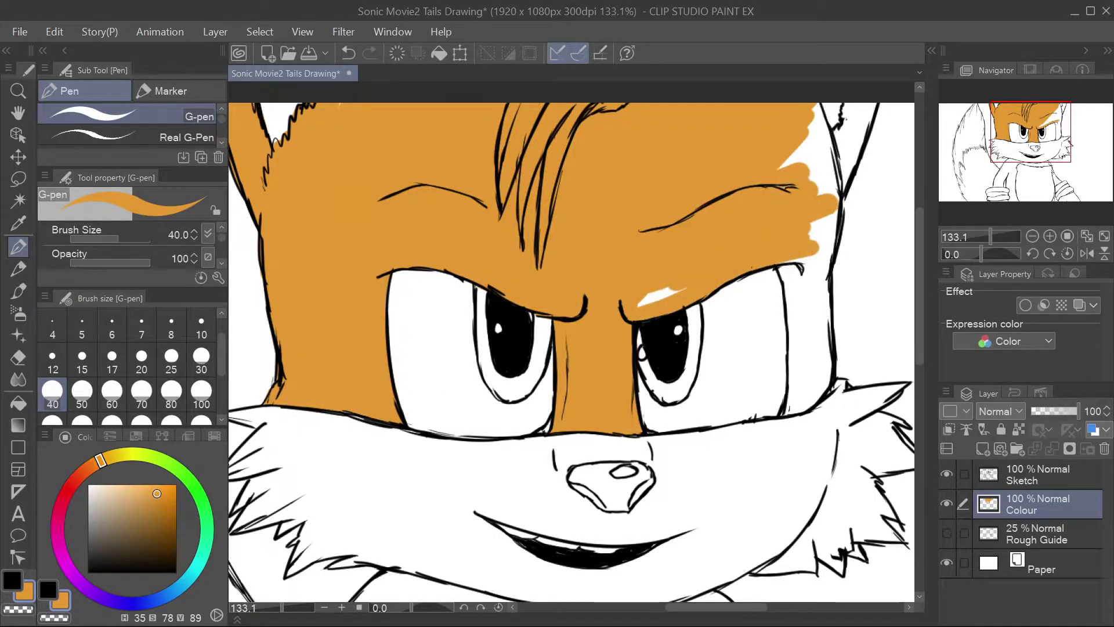
Step: Fill the right part of the forehead and the strip outside the right eye with orange
drag(789, 174, 806, 313)
mouse_move(806, 313)
mouse_down()
mouse_move(830, 145)
mouse_move(842, 238)
mouse_up()
drag(842, 238, 807, 258)
drag(784, 325, 803, 392)
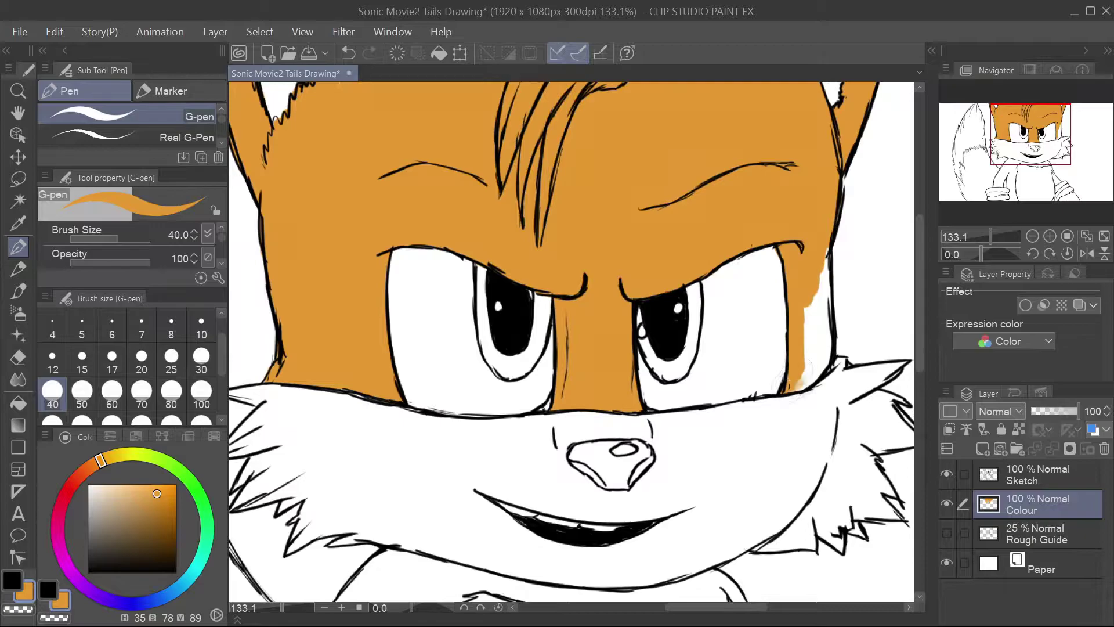
drag(795, 348, 827, 255)
Step: Paint the right shoulder, the right arm above the glove and the narrow torso edge beside it orange
scroll(806, 348, down, 5)
mouse_move(713, 235)
mouse_down()
mouse_move(748, 273)
mouse_move(772, 377)
mouse_move(824, 412)
mouse_move(792, 420)
mouse_up()
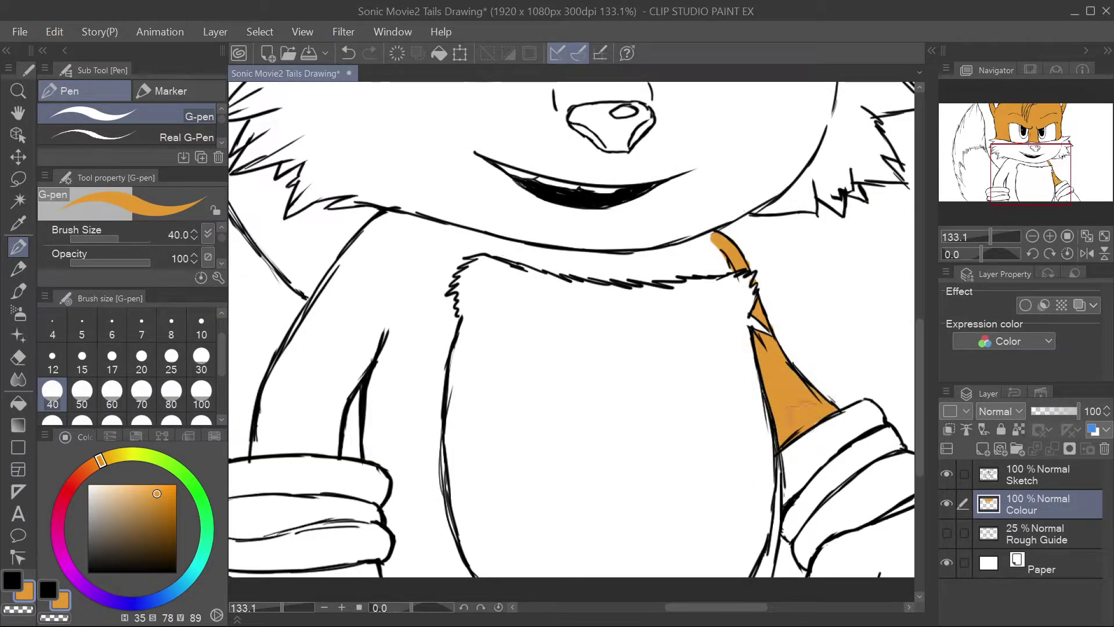
drag(920, 331, 919, 384)
drag(764, 394, 778, 290)
Step: Paint the left arm, the torso beside the white chest and the neck band orange, using brush size 20 for details
drag(714, 607, 697, 607)
drag(498, 398, 505, 394)
drag(464, 284, 506, 145)
mouse_move(506, 145)
mouse_down()
mouse_move(481, 272)
mouse_move(508, 356)
mouse_move(580, 409)
mouse_move(541, 234)
mouse_move(511, 325)
mouse_move(545, 493)
mouse_move(367, 385)
mouse_move(441, 290)
mouse_move(461, 236)
mouse_move(690, 185)
mouse_move(818, 180)
mouse_up()
scroll(542, 234, up, 2)
mouse_move(565, 201)
mouse_down()
mouse_move(801, 211)
mouse_move(824, 192)
mouse_move(865, 197)
mouse_move(858, 218)
mouse_up()
mouse_move(580, 188)
mouse_down()
mouse_move(557, 203)
mouse_move(557, 230)
mouse_move(526, 186)
mouse_move(521, 233)
mouse_up()
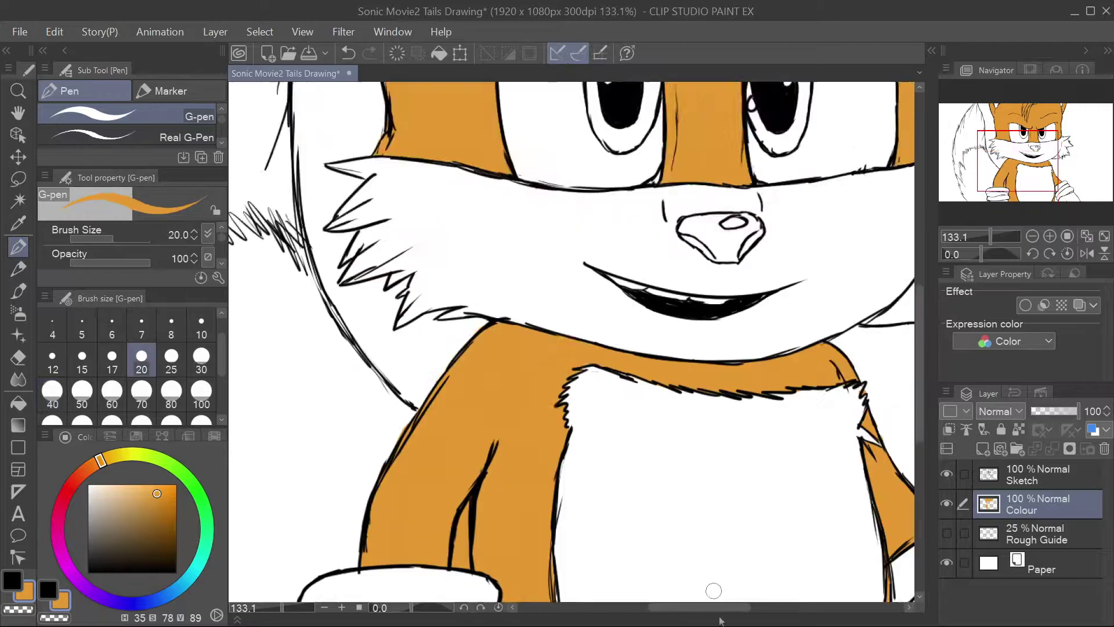
Step: Fill the lower tail orange up to its jagged fur boundary, undoing a stray stroke and returning to brush size 40
scroll(714, 591, left, 5)
mouse_move(407, 319)
mouse_down()
mouse_move(412, 262)
mouse_move(458, 244)
mouse_move(509, 254)
mouse_move(557, 235)
mouse_move(589, 250)
mouse_move(691, 400)
mouse_move(568, 243)
mouse_up()
scroll(580, 261, down, 2)
mouse_move(377, 487)
mouse_down()
mouse_move(441, 563)
mouse_move(380, 477)
mouse_move(343, 349)
mouse_move(415, 455)
mouse_up()
mouse_move(377, 368)
mouse_down()
mouse_move(409, 432)
mouse_move(368, 316)
mouse_move(417, 441)
mouse_move(362, 244)
mouse_move(418, 300)
mouse_move(404, 194)
mouse_move(542, 131)
mouse_move(510, 470)
mouse_move(597, 548)
mouse_move(624, 432)
mouse_move(615, 258)
mouse_move(447, 540)
mouse_move(421, 353)
mouse_up()
key(ctrl+z)
click(52, 392)
key(ctrl+0)
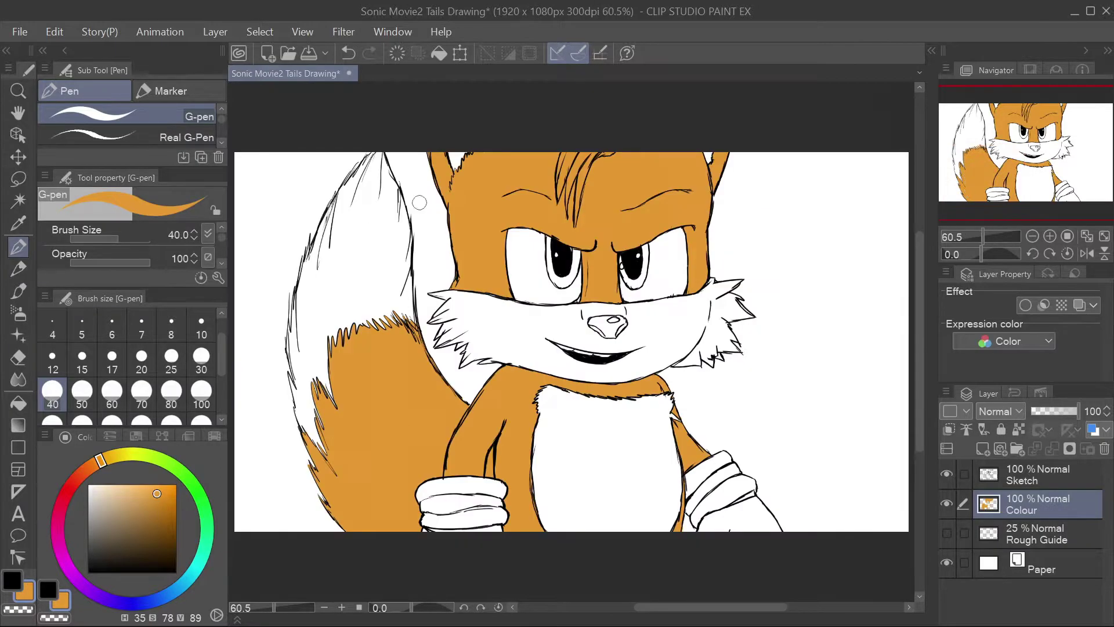
Step: Choose a near-black colour (hex 272223) and fill the nose, leaving its highlight white
double_click(24, 593)
click(713, 360)
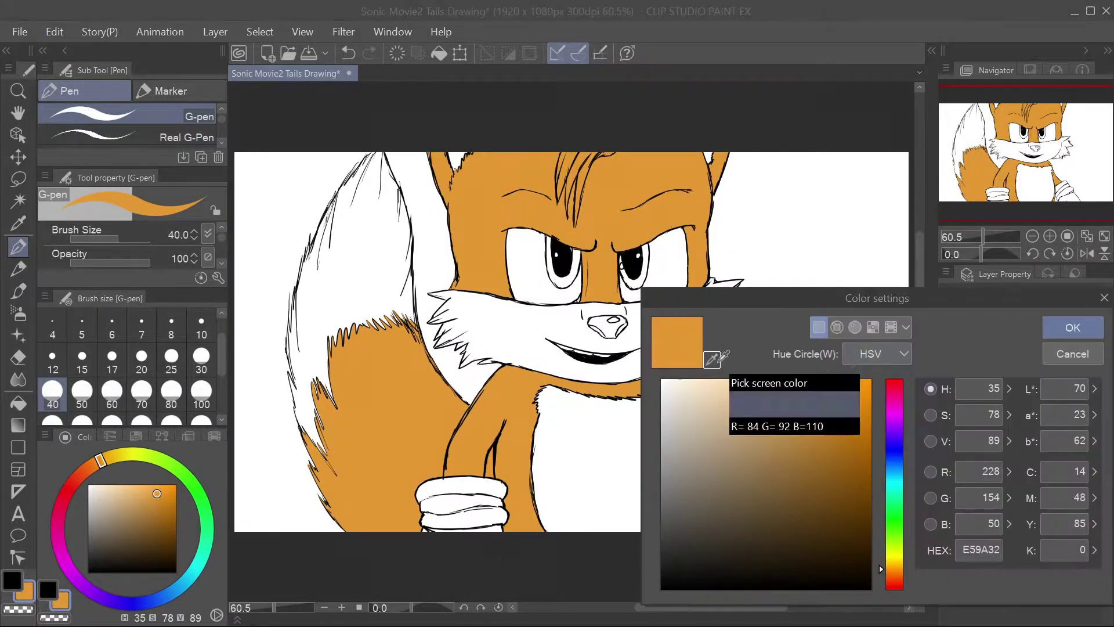
click(1072, 327)
key(ctrl+plus)
key(ctrl+plus)
key(ctrl+plus)
key(ctrl+plus)
mouse_move(673, 311)
mouse_down()
mouse_move(652, 266)
mouse_move(735, 263)
mouse_move(716, 318)
mouse_move(744, 285)
mouse_move(681, 258)
mouse_move(680, 322)
mouse_move(699, 319)
mouse_move(713, 287)
mouse_up()
key(ctrl+0)
scroll(590, 313, up, 6)
drag(655, 331, 667, 332)
key(ctrl+0)
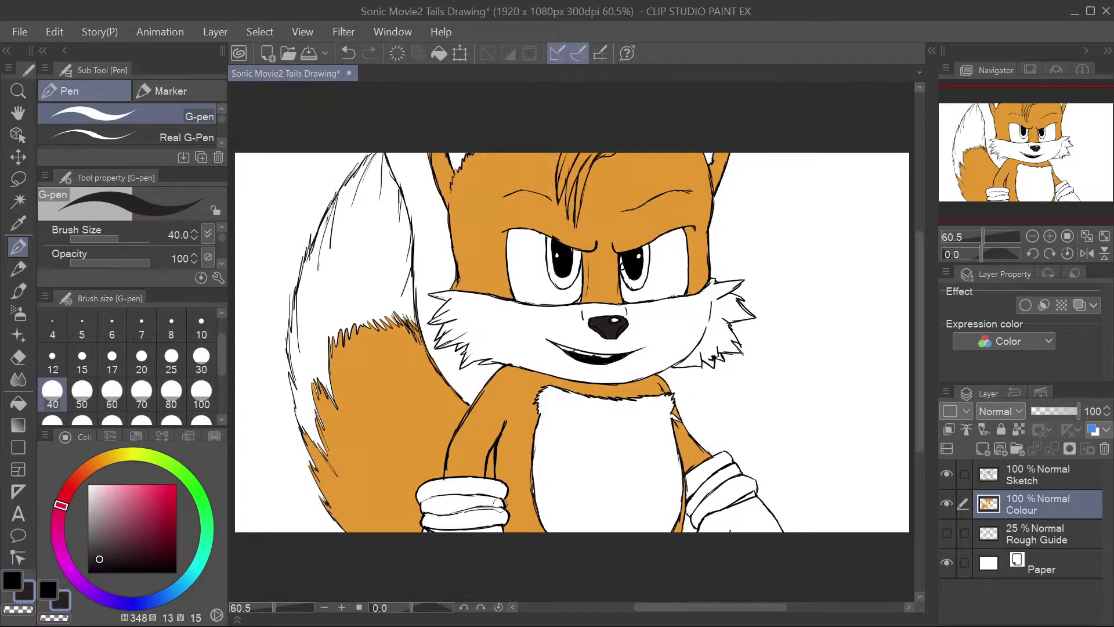
Step: Choose a dark teal (H 183, S 88, V 54) and paint both irises with brush size 30
click(26, 593)
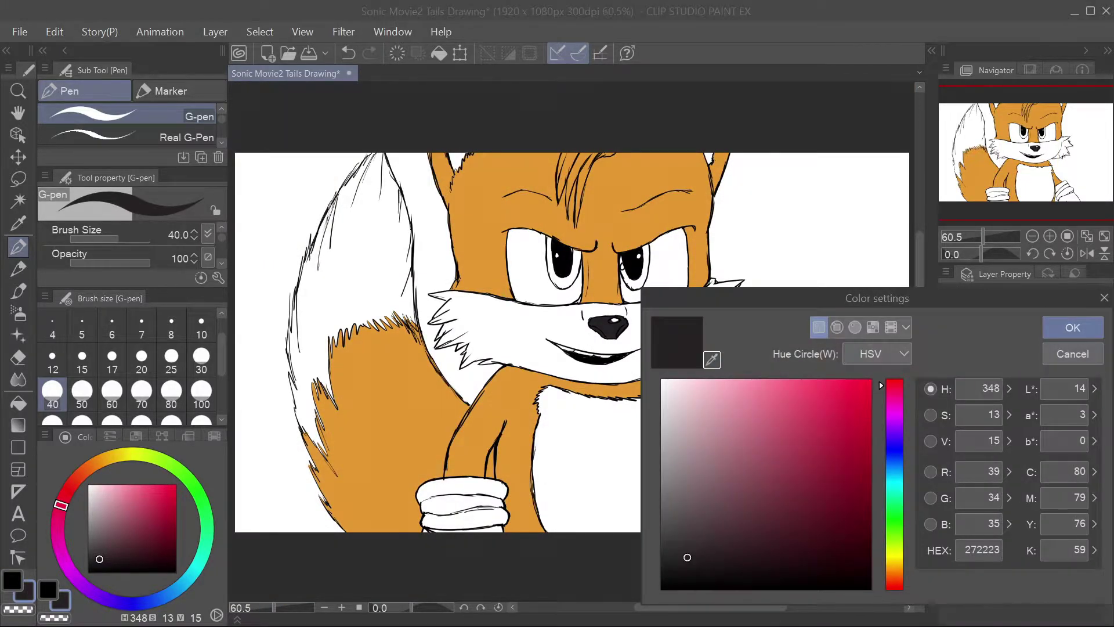
click(894, 482)
click(847, 475)
click(1072, 327)
scroll(625, 259, up, 4)
key([)
mouse_move(612, 256)
mouse_down()
mouse_move(611, 273)
mouse_move(659, 340)
mouse_move(693, 255)
mouse_move(632, 339)
mouse_up()
mouse_move(374, 191)
mouse_down()
mouse_move(390, 318)
mouse_move(427, 334)
mouse_move(475, 235)
mouse_move(418, 345)
mouse_up()
alt+click(455, 220)
alt+click(471, 253)
key(ctrl+0)
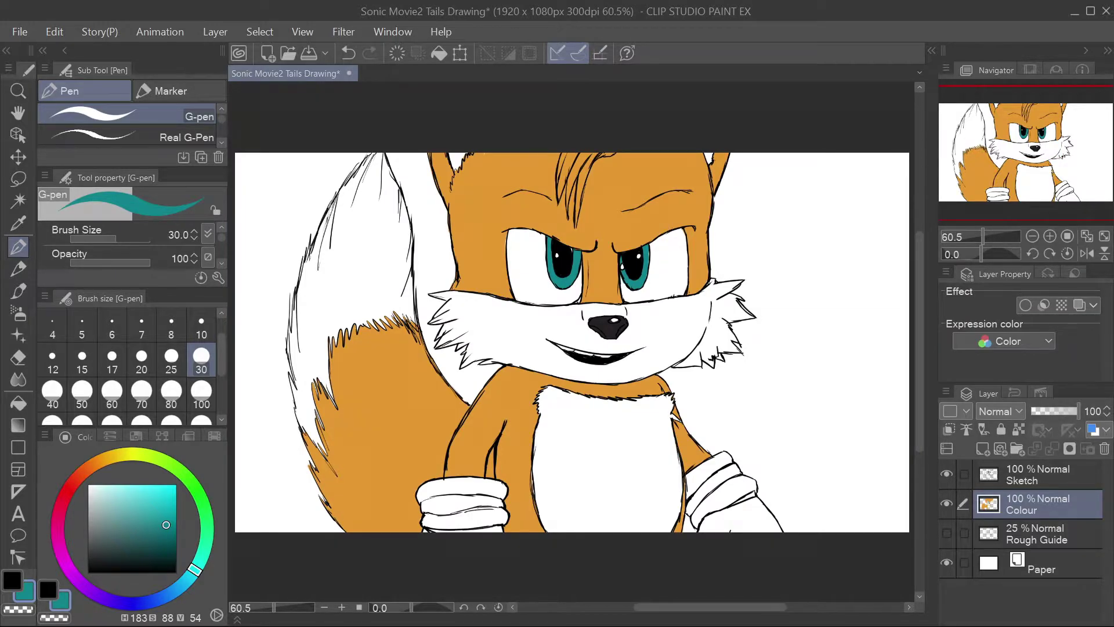
Step: Paint the narrow bands below both glove cuffs teal and sample the body orange for touch-ups around the left cuff
scroll(762, 527, up, 8)
drag(680, 427, 745, 394)
drag(824, 607, 649, 617)
drag(919, 416, 914, 439)
drag(481, 427, 754, 424)
alt+click(437, 400)
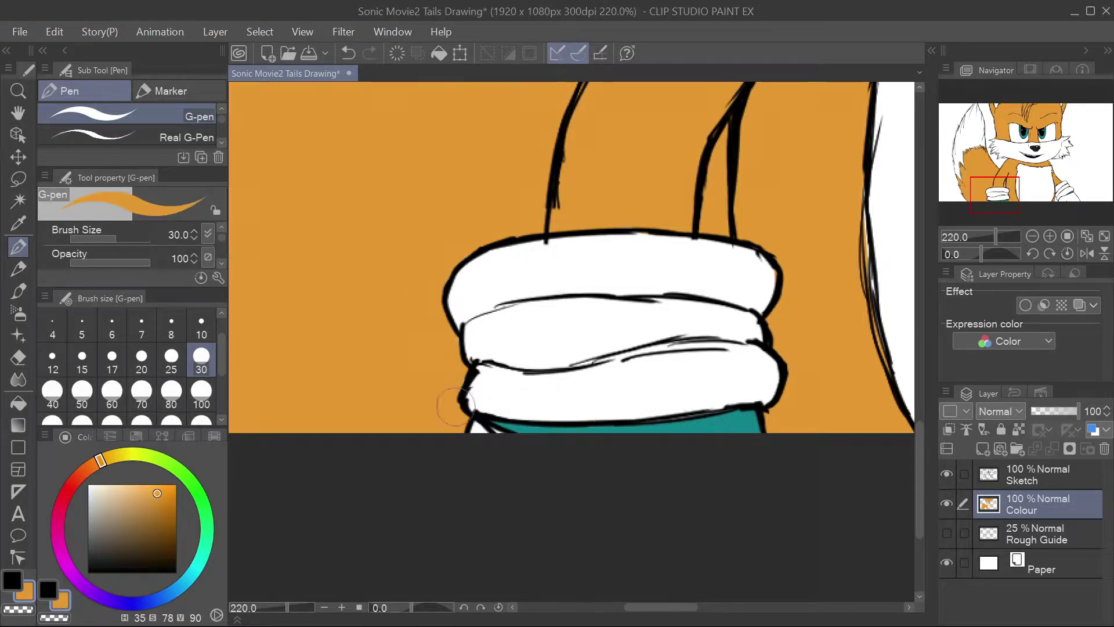
Step: Draw short orange fur strokes with brush size 20 along the right edge of the head on the Fur layer
scroll(571, 255, down, 6)
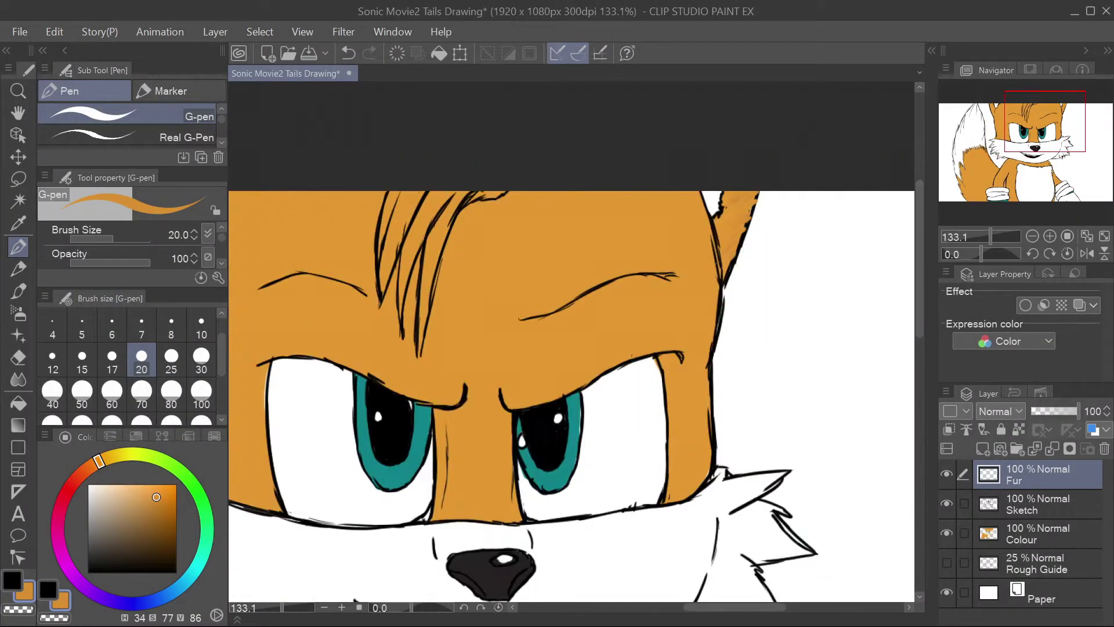
drag(701, 447, 713, 429)
drag(702, 417, 716, 400)
drag(703, 387, 715, 372)
drag(703, 374, 721, 336)
drag(707, 338, 723, 320)
drag(711, 322, 725, 304)
mouse_move(714, 308)
mouse_down()
mouse_move(729, 289)
mouse_move(723, 261)
mouse_up()
Step: Draw short orange fur strokes down the left ear and the left edge of the head to the cheek
drag(685, 607, 640, 607)
drag(427, 303, 414, 278)
drag(415, 281, 394, 217)
drag(399, 223, 387, 194)
drag(435, 324, 428, 338)
drag(436, 351, 430, 366)
drag(435, 409, 434, 371)
drag(456, 471, 440, 418)
Step: Cover the left arm, neck band, torso sides and right arm with darker orange fur strokes
drag(511, 258, 429, 389)
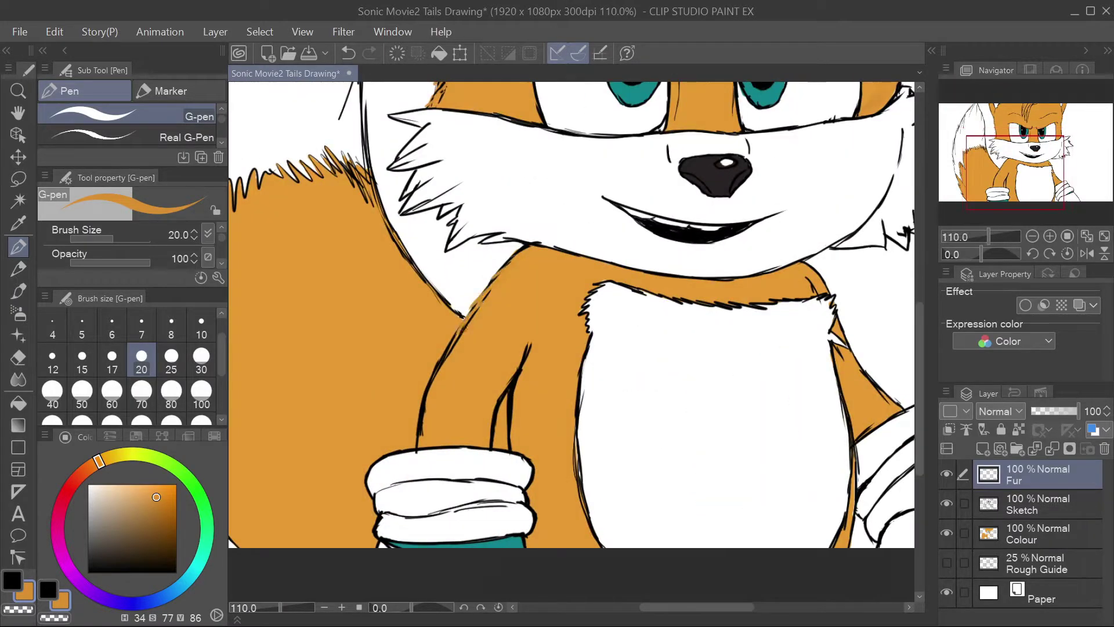
drag(422, 413, 417, 444)
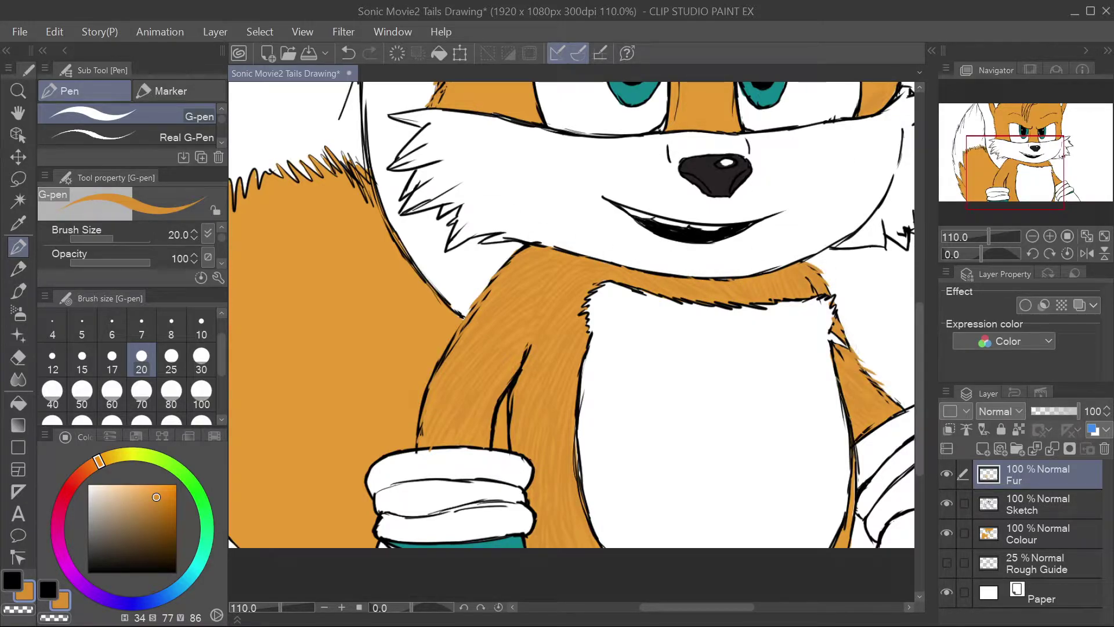
key(ctrl+0)
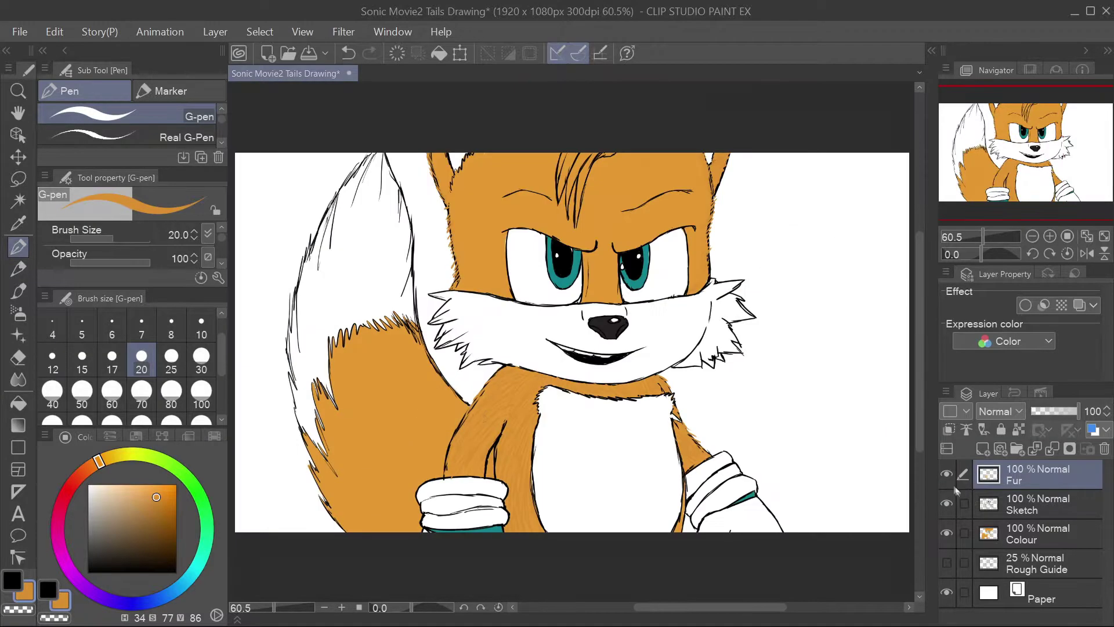
Step: Add fur strokes where the left ear meets the top of the head
scroll(575, 157, up, 4)
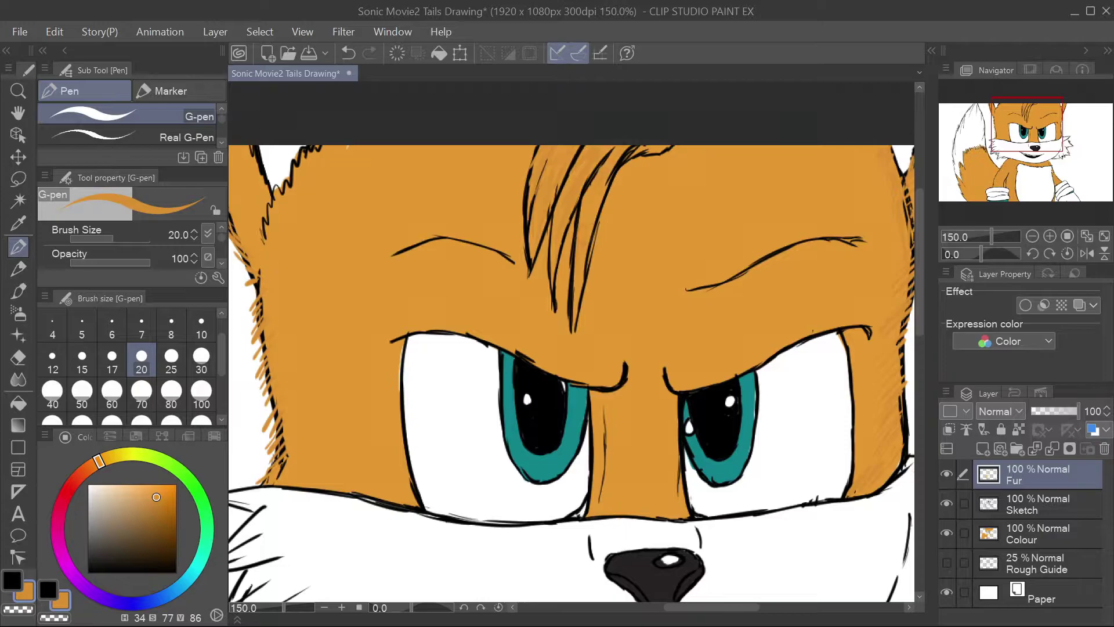
scroll(435, 253, left, 3)
drag(451, 209, 481, 153)
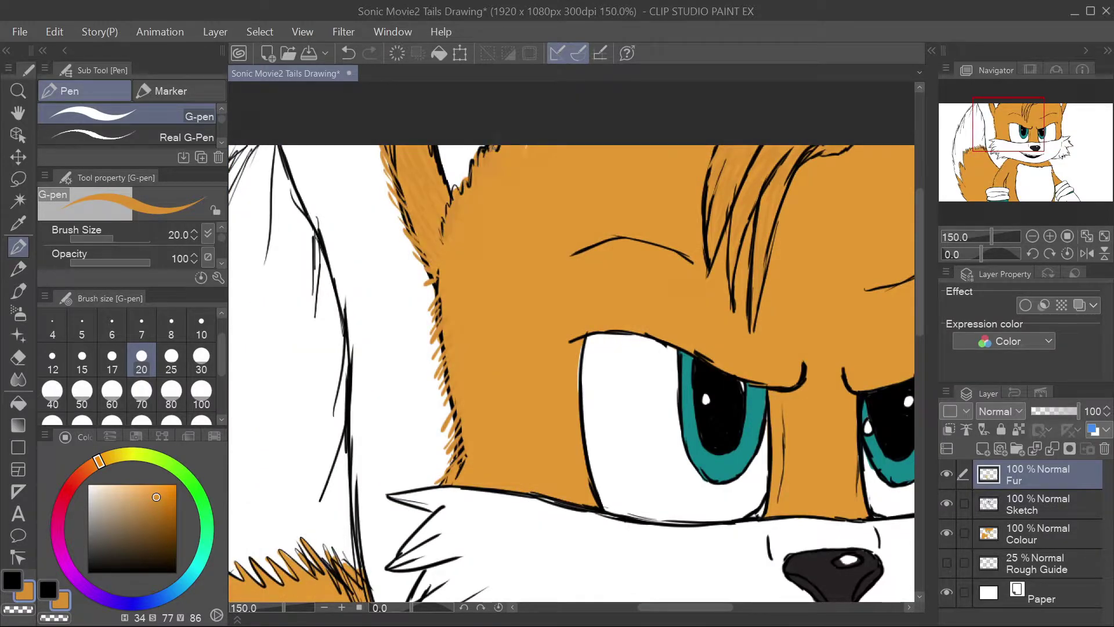
Step: Draw fur strokes over the nose bridge, both brow ridges and up into the middle of the forehead
scroll(572, 372, right, 5)
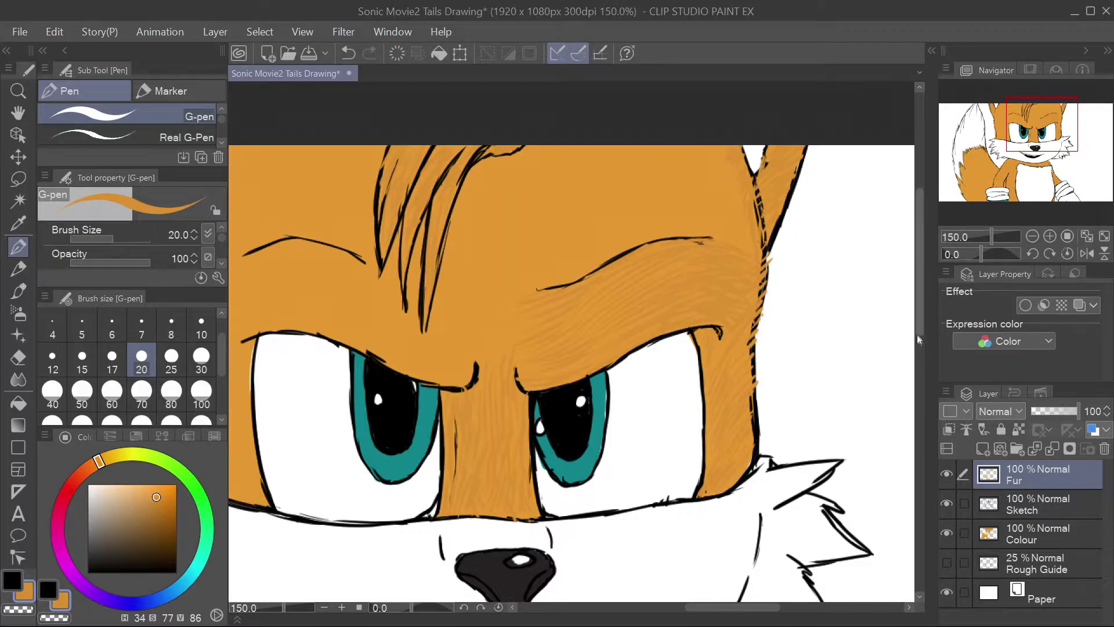
scroll(572, 371, up, 2)
scroll(572, 372, left, 3)
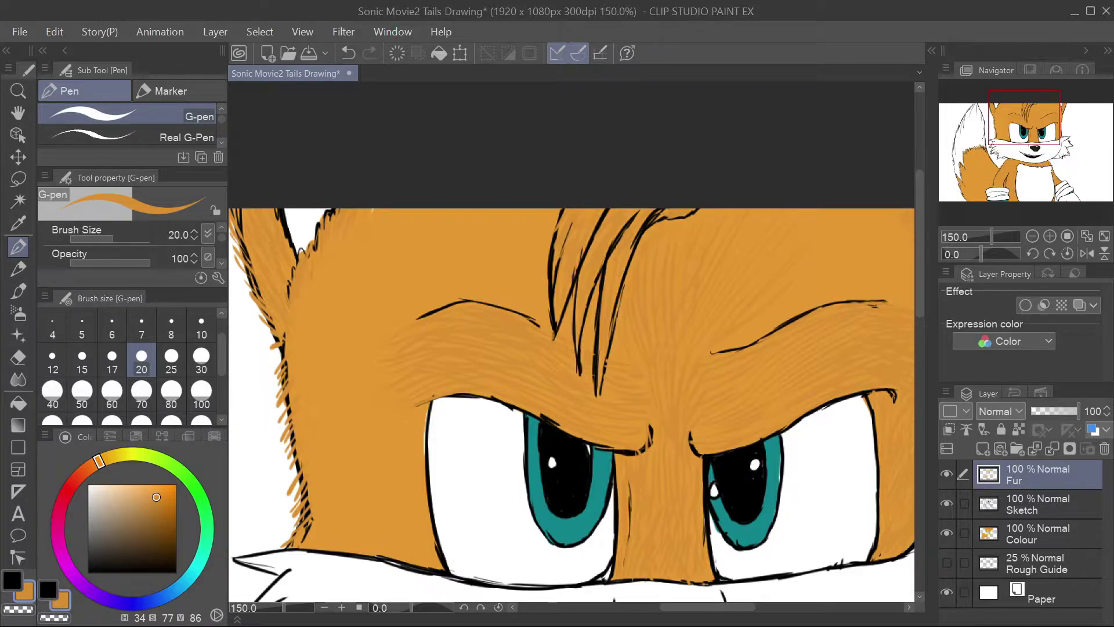
Step: Fill the remaining forehead on both sides and the face left of the eyes with fur strokes
drag(713, 607, 741, 607)
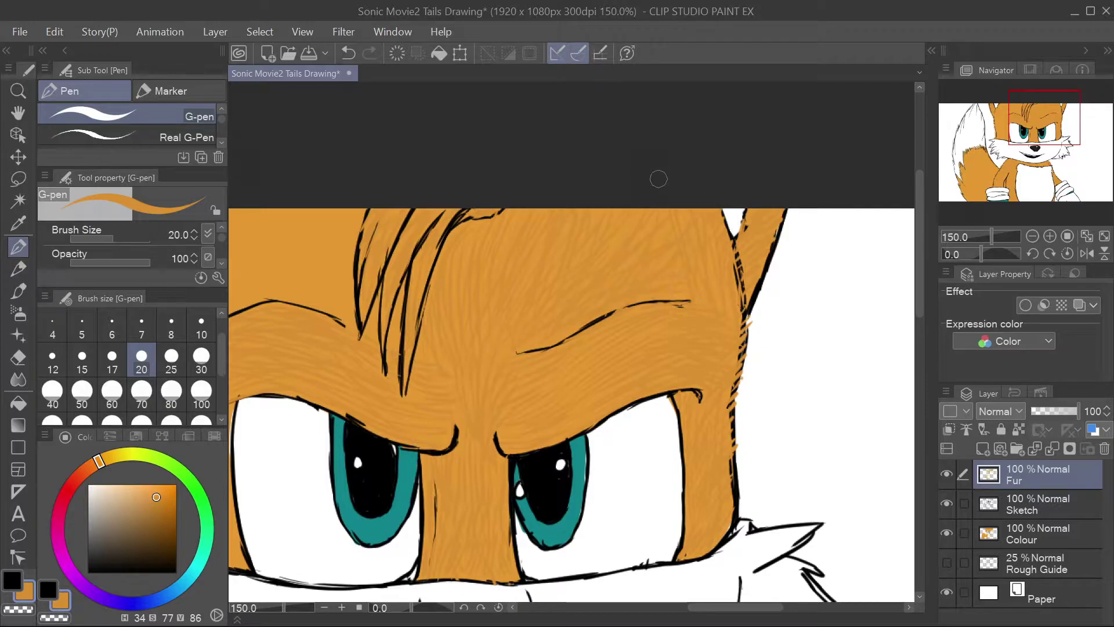
drag(733, 607, 688, 607)
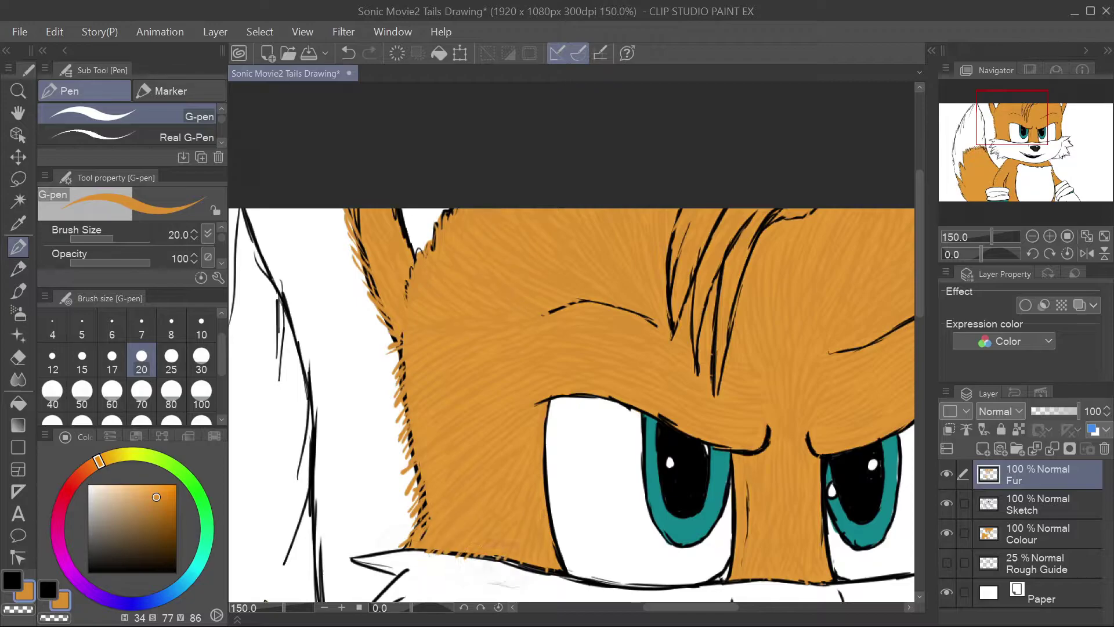
key(ctrl+0)
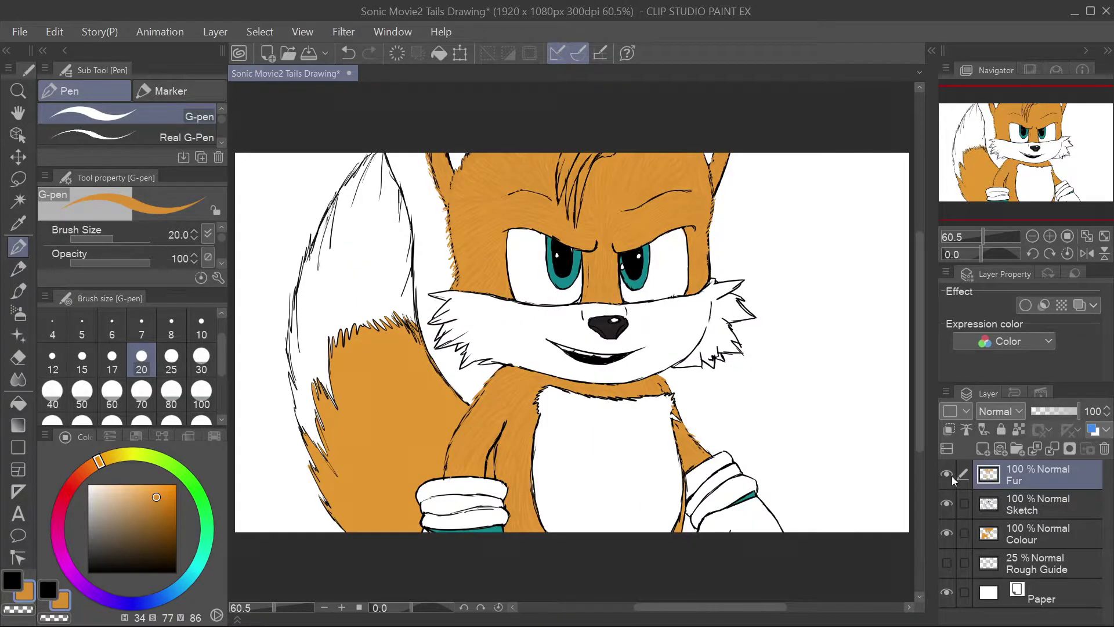
Step: Draw long curved fur strokes across the upper part of the orange tail area
scroll(743, 563, up, 3)
scroll(743, 563, up, 2)
drag(279, 406, 850, 411)
drag(325, 290, 325, 494)
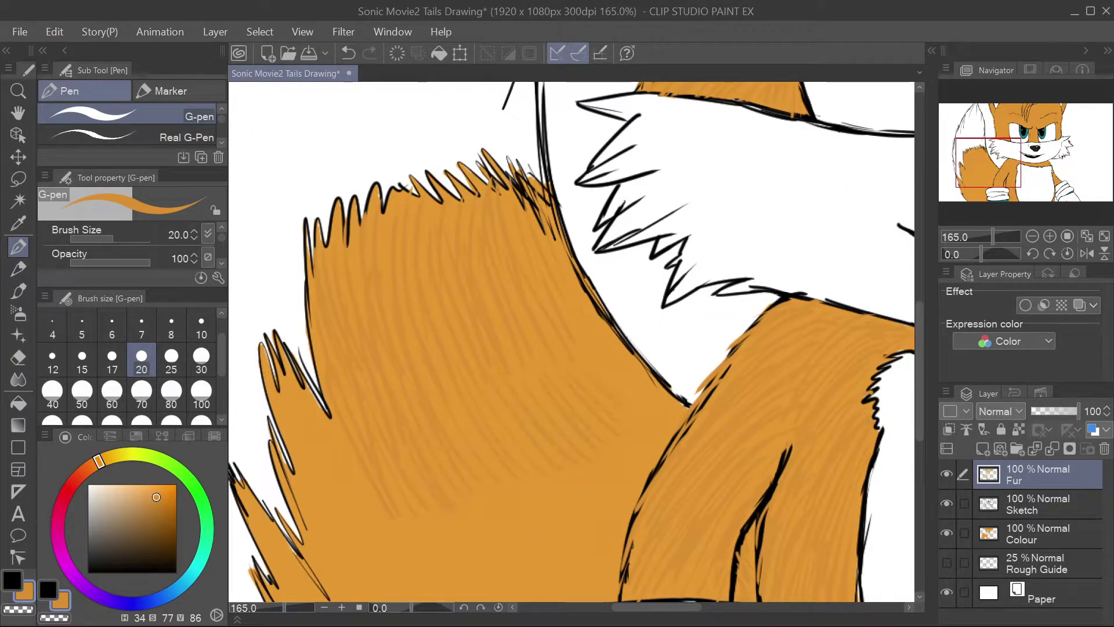
Step: Continue the fur strokes over the lower tail down to the canvas edge and up against the left arm
drag(919, 330, 919, 399)
drag(517, 444, 562, 496)
drag(513, 377, 554, 423)
drag(519, 340, 551, 390)
drag(551, 307, 586, 362)
drag(586, 290, 624, 353)
drag(598, 261, 627, 316)
drag(612, 224, 638, 263)
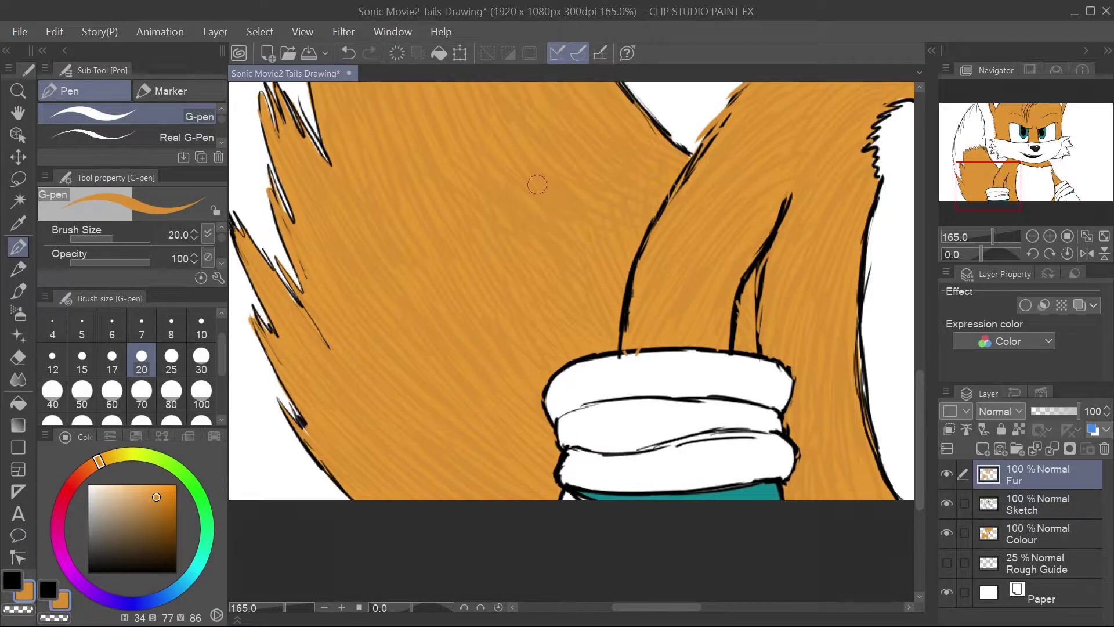
scroll(537, 184, down, 2)
scroll(500, 181, down, 2)
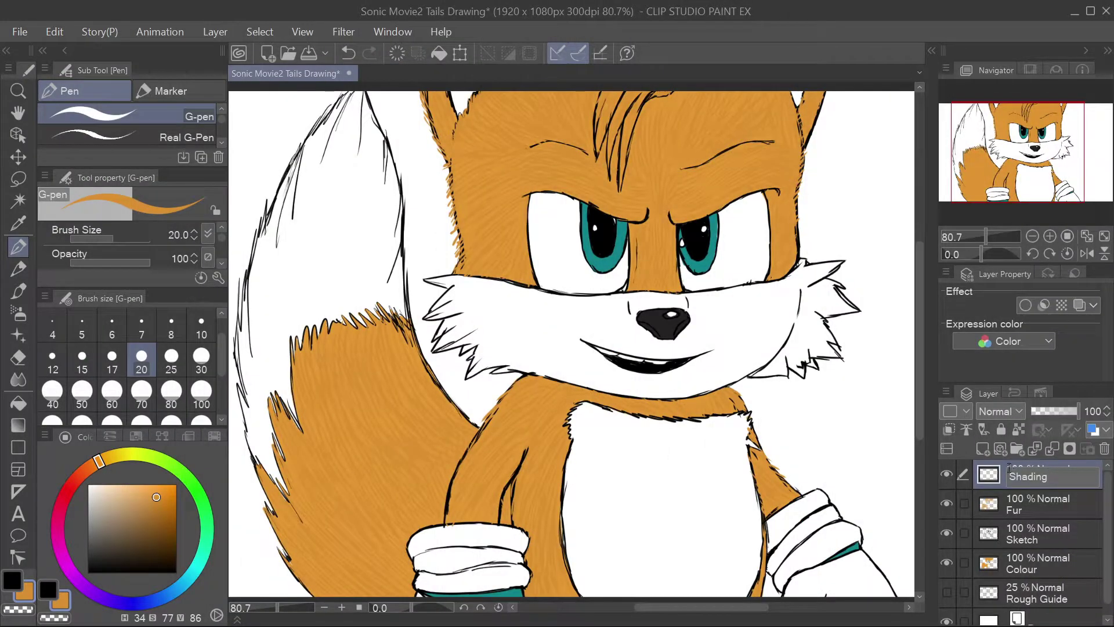
Step: Move the Shading layer below Sketch and set the pen to brown (H 29, S 85, V 67) at size 30
drag(1033, 472, 1035, 533)
click(63, 600)
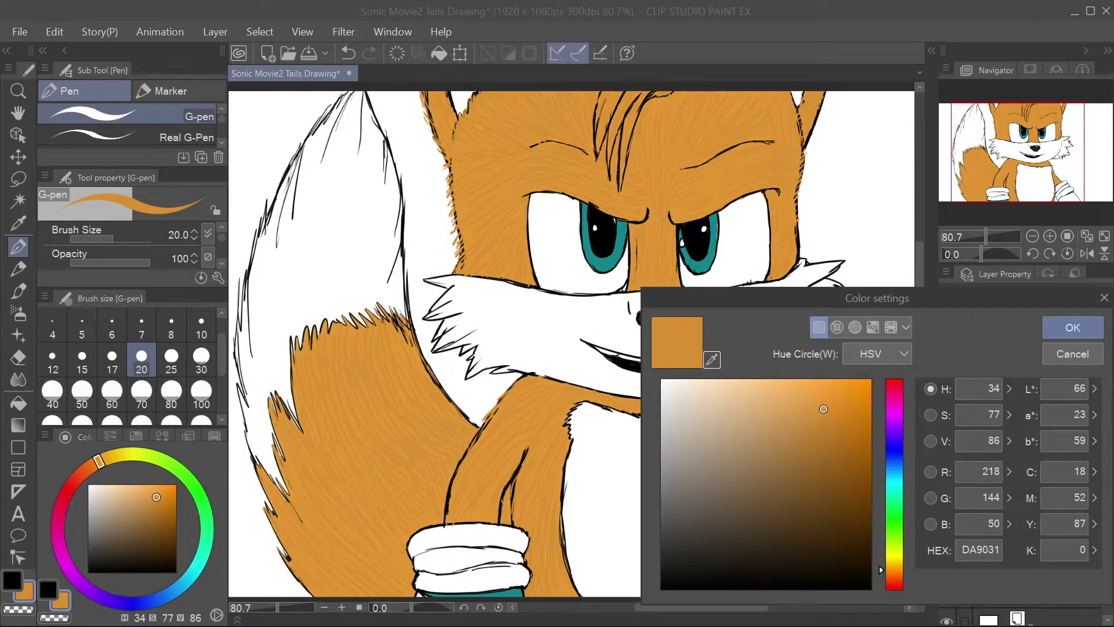
click(1068, 327)
drag(167, 507, 163, 513)
click(201, 359)
click(1037, 474)
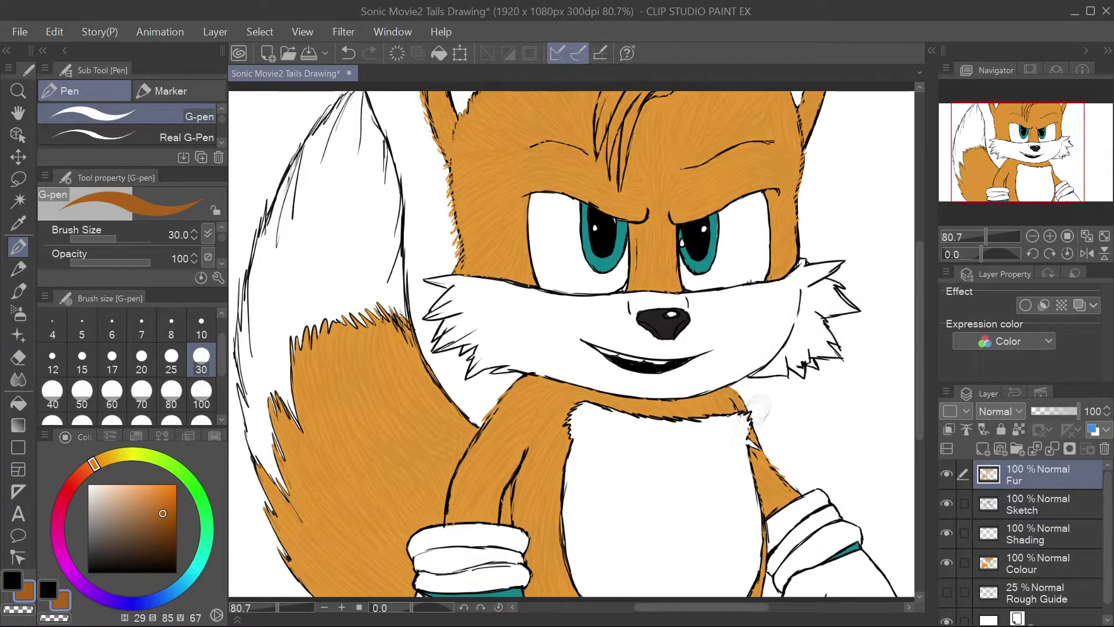
Step: Draw brown shading strokes on the right arm just above the glove on the Shading layer
click(1037, 533)
scroll(571, 344, down, 2)
scroll(792, 454, up, 5)
drag(726, 452, 680, 384)
drag(734, 415, 690, 377)
drag(732, 454, 706, 432)
drag(719, 430, 709, 415)
Step: Shade the torso with brown strokes beside the inner edge of the left arm and glove
drag(754, 607, 691, 607)
scroll(571, 343, down, 4)
drag(546, 191, 528, 229)
drag(551, 213, 539, 246)
drag(546, 246, 516, 368)
drag(559, 247, 539, 308)
drag(555, 310, 541, 387)
drag(574, 346, 553, 411)
drag(568, 278, 547, 351)
drag(560, 201, 550, 248)
drag(592, 455, 562, 555)
Step: Lower the Fur layer's opacity to 75%
click(609, 607)
scroll(530, 522, down, 6)
scroll(530, 523, up, 1)
click(1036, 474)
drag(1083, 416, 1067, 418)
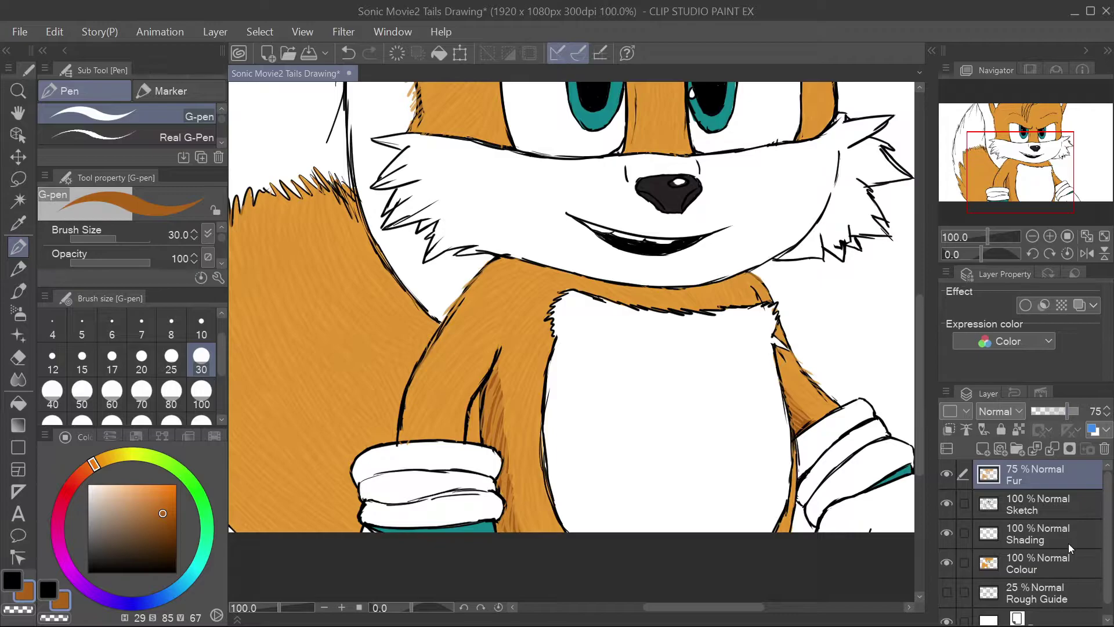
Step: Shade the neck band under the chin with brown strokes on the Shading layer
click(1070, 548)
scroll(698, 367, up, 2)
mouse_move(420, 206)
mouse_down()
mouse_move(569, 252)
mouse_move(769, 264)
mouse_up()
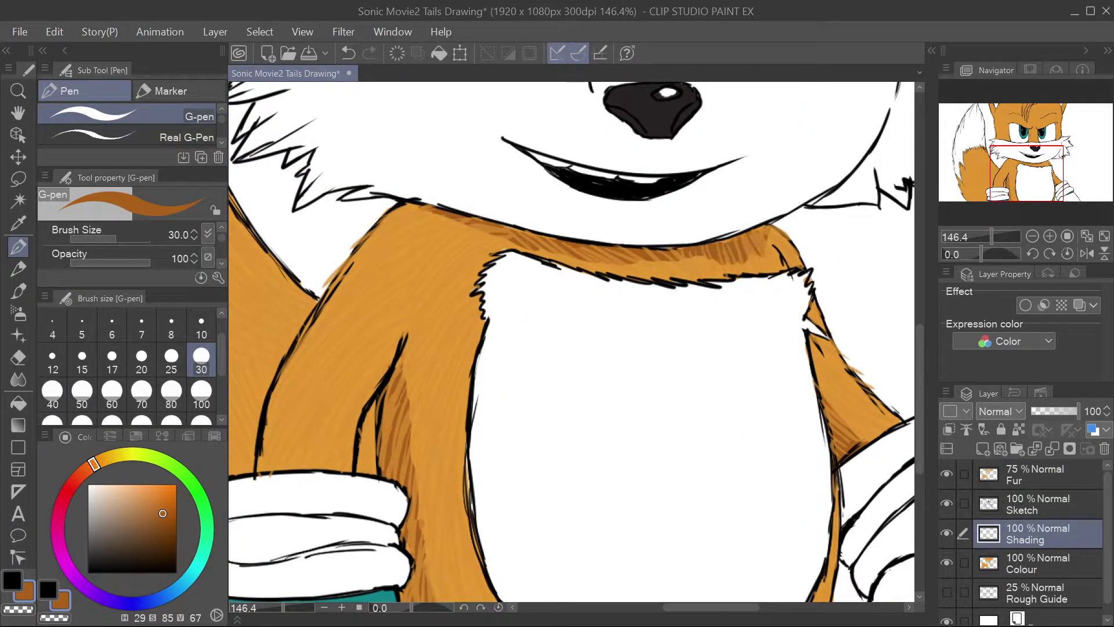
mouse_move(577, 268)
mouse_down()
mouse_move(753, 260)
mouse_move(760, 273)
mouse_up()
drag(536, 253, 592, 270)
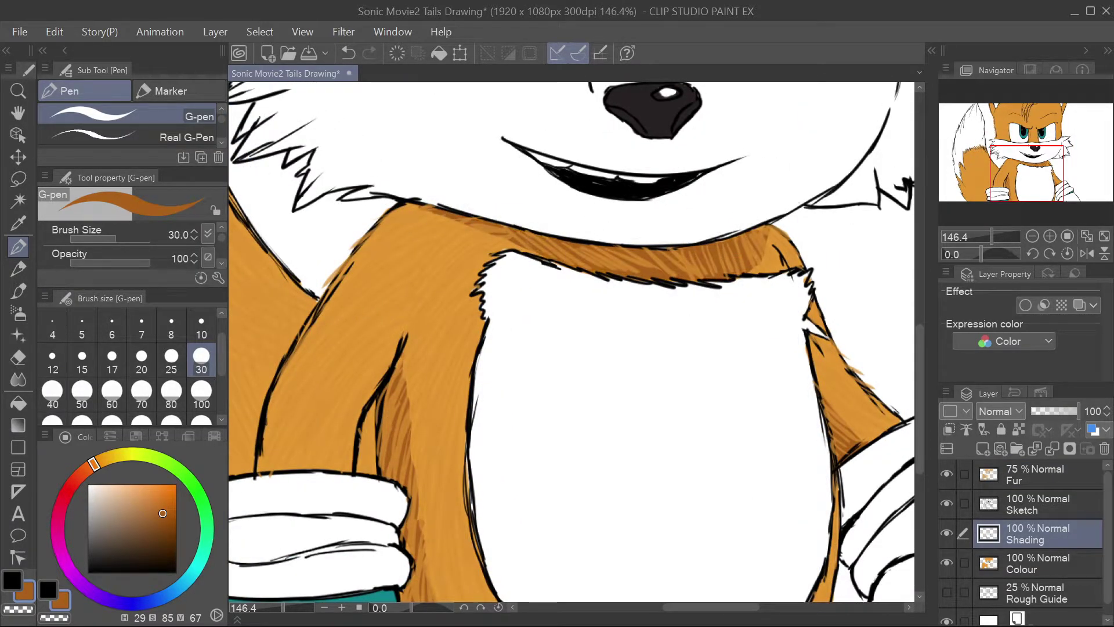
Step: Shade the neck at the left shoulder and the left arm's inner edge and glove end with brown strokes
drag(441, 216, 525, 253)
drag(336, 403, 322, 476)
drag(396, 345, 345, 442)
mouse_move(404, 337)
mouse_down()
mouse_move(388, 370)
mouse_move(341, 398)
mouse_up()
drag(293, 444, 259, 471)
drag(322, 443, 287, 469)
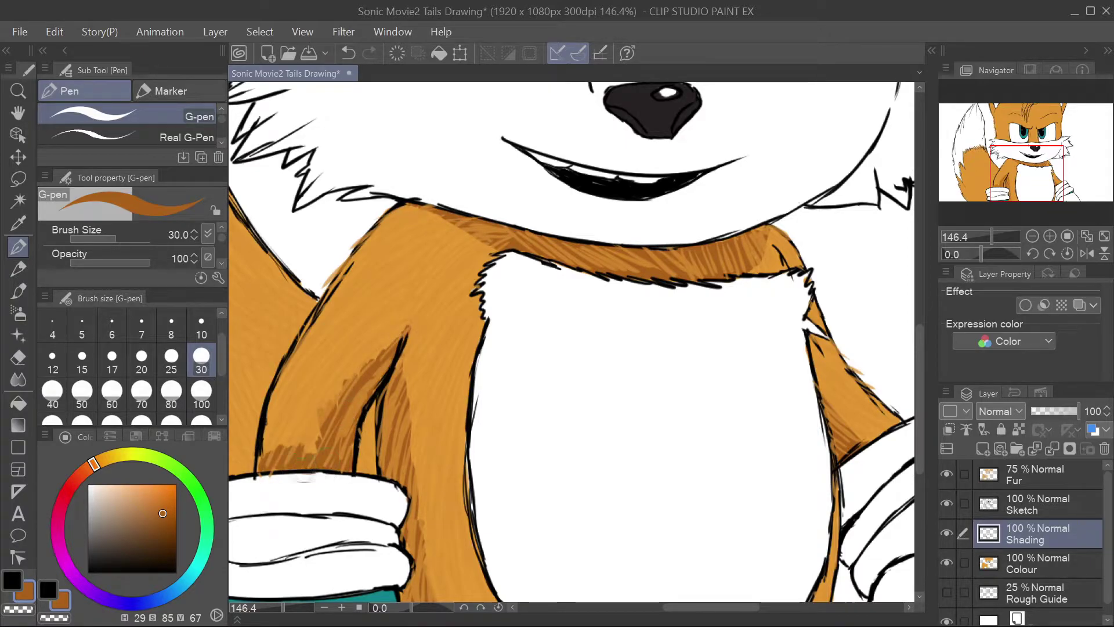
scroll(419, 575, down, 1)
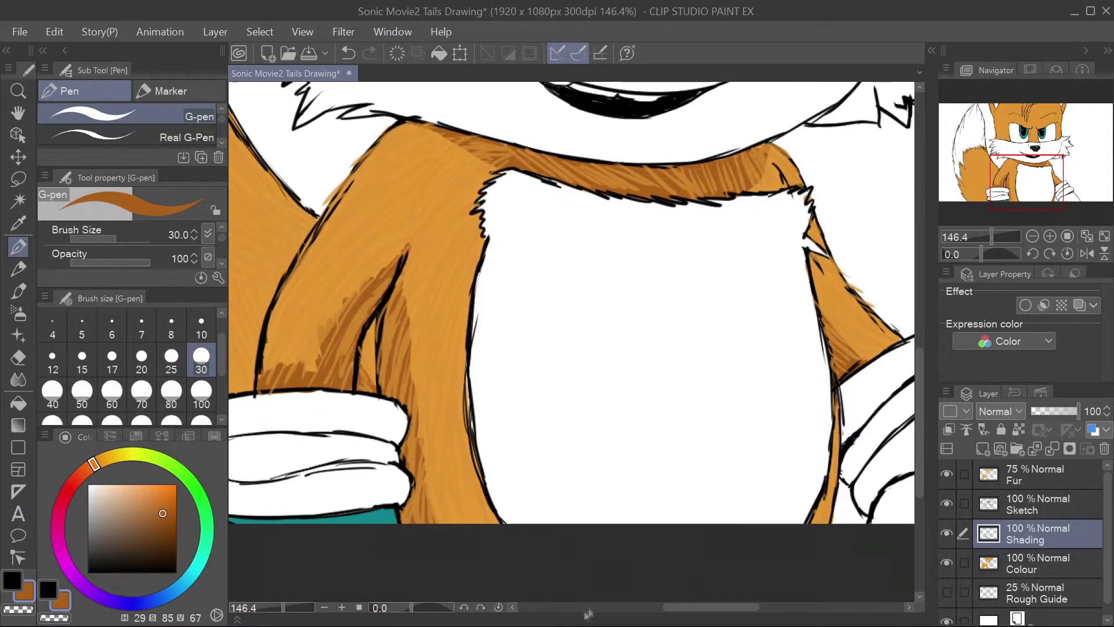
Step: Shade both sides of the nose bridge and the outer edges of both eyes with brown strokes
scroll(585, 607, right, 2)
drag(921, 408, 921, 256)
drag(651, 308, 637, 466)
drag(390, 366, 383, 486)
drag(394, 365, 390, 424)
drag(476, 485, 467, 392)
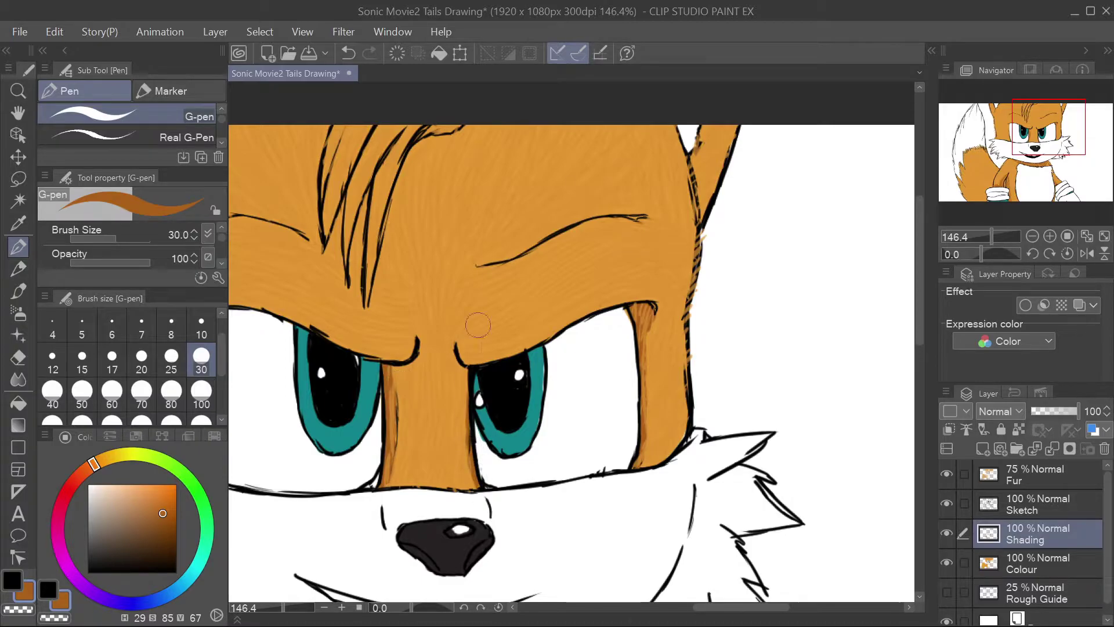
drag(752, 606, 722, 604)
drag(380, 322, 409, 476)
mouse_move(383, 318)
mouse_down()
mouse_move(374, 350)
mouse_move(394, 389)
mouse_up()
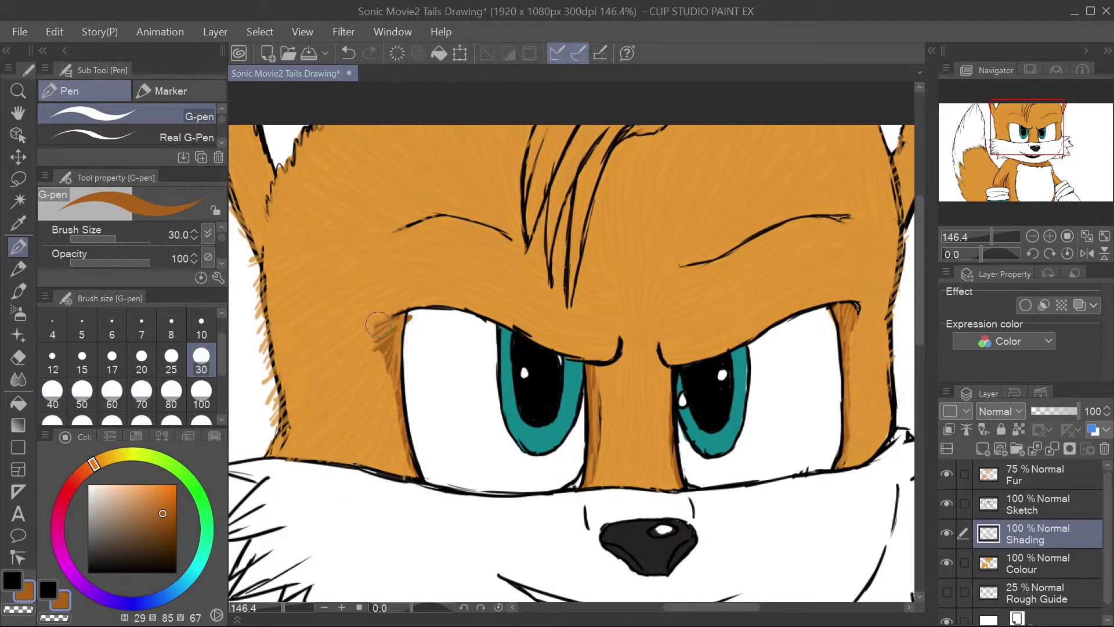
Step: Add brown shading strokes at the bases of the left and right ears
scroll(473, 237, up, 2)
drag(272, 227, 259, 308)
drag(292, 248, 278, 282)
drag(667, 607, 689, 607)
drag(737, 226, 754, 293)
drag(769, 249, 754, 278)
drag(778, 226, 754, 314)
Step: Shade the forehead beside the hair tuft and the inner brow corners above the nose bridge in brown
drag(476, 247, 455, 351)
drag(493, 238, 473, 328)
mouse_move(522, 226)
mouse_down()
mouse_move(482, 296)
mouse_move(491, 336)
mouse_up()
drag(458, 290, 441, 348)
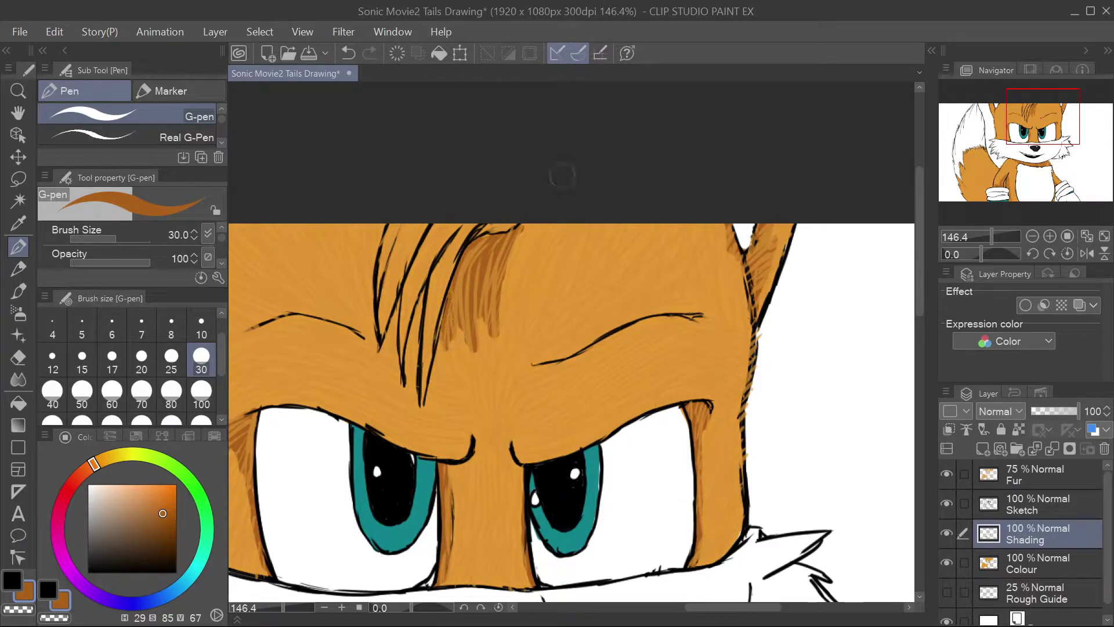
drag(756, 607, 719, 607)
drag(919, 300, 919, 325)
drag(767, 366, 782, 419)
drag(734, 366, 719, 396)
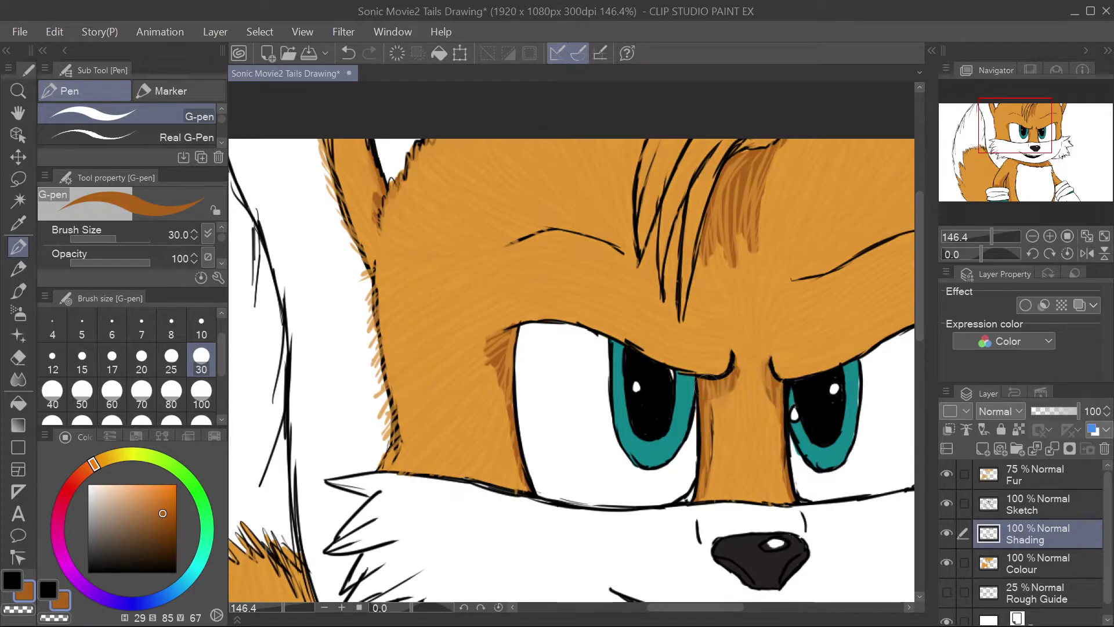
Step: Extend the brown shading up the left arm above its inner fold
drag(919, 301, 919, 437)
drag(514, 276, 458, 362)
drag(488, 313, 441, 389)
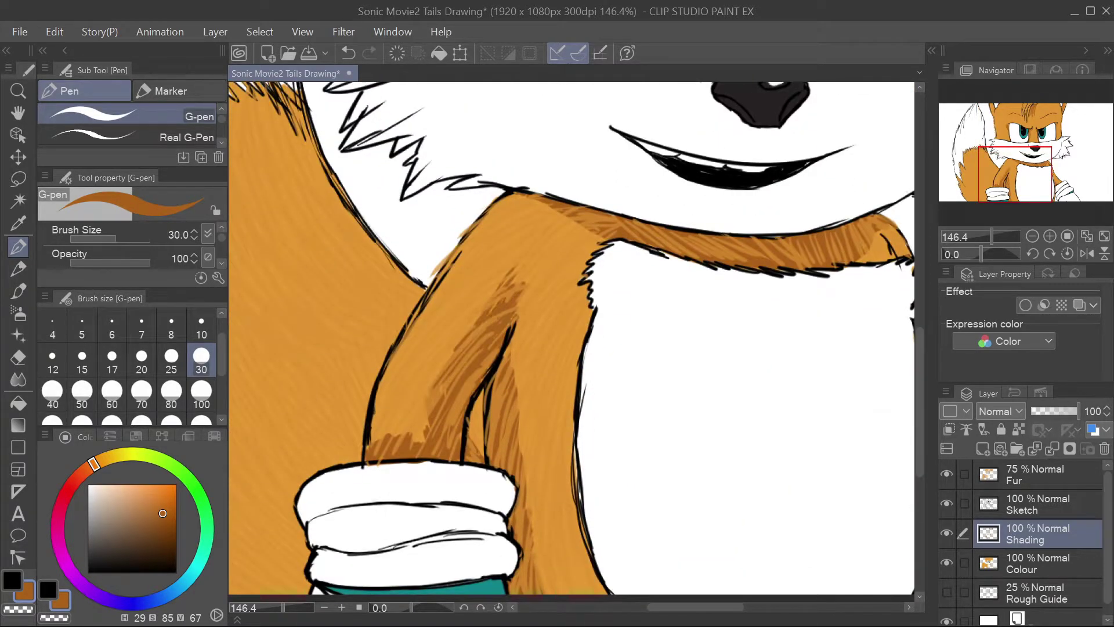
Step: Shade the tail in brown beside the left arm and start rows of strokes down its outer half
drag(696, 607, 654, 606)
drag(922, 343, 918, 369)
drag(542, 174, 603, 313)
drag(597, 313, 647, 378)
drag(542, 137, 586, 238)
drag(575, 125, 623, 192)
drag(623, 168, 711, 220)
drag(661, 306, 645, 365)
drag(655, 220, 696, 319)
drag(597, 256, 661, 354)
drag(418, 349, 522, 499)
drag(429, 174, 499, 406)
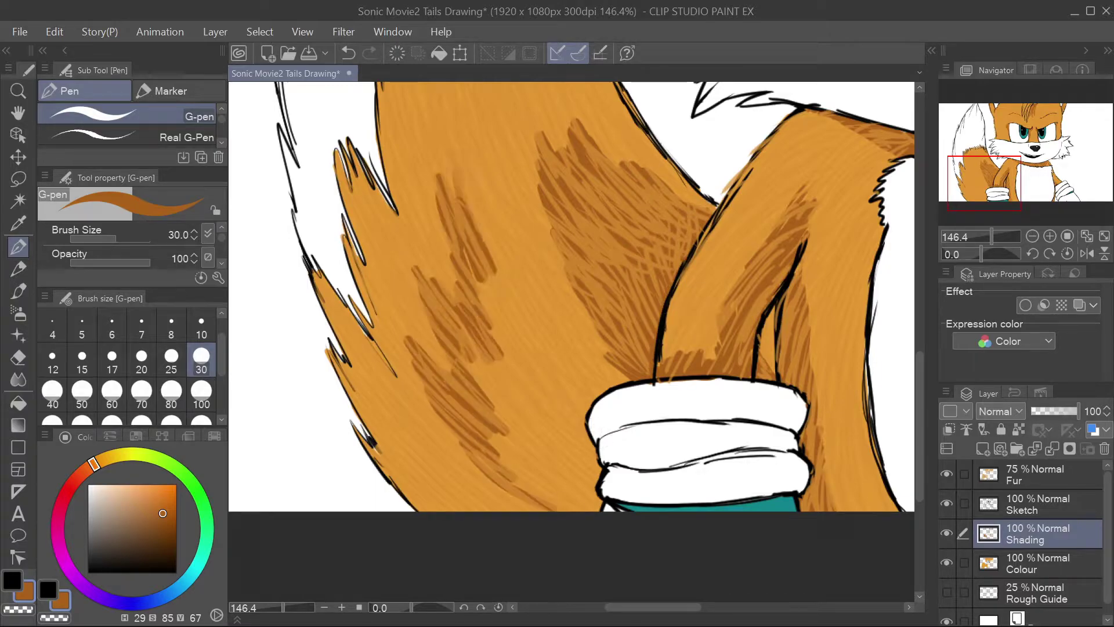
Step: Extend the brown tail strokes upward and along the bottom, and shade around the left glove's cuff
drag(459, 105, 528, 273)
drag(510, 134, 539, 186)
drag(432, 406, 470, 458)
mouse_move(446, 458)
mouse_down()
mouse_move(499, 505)
mouse_move(592, 510)
mouse_up()
drag(630, 374, 580, 510)
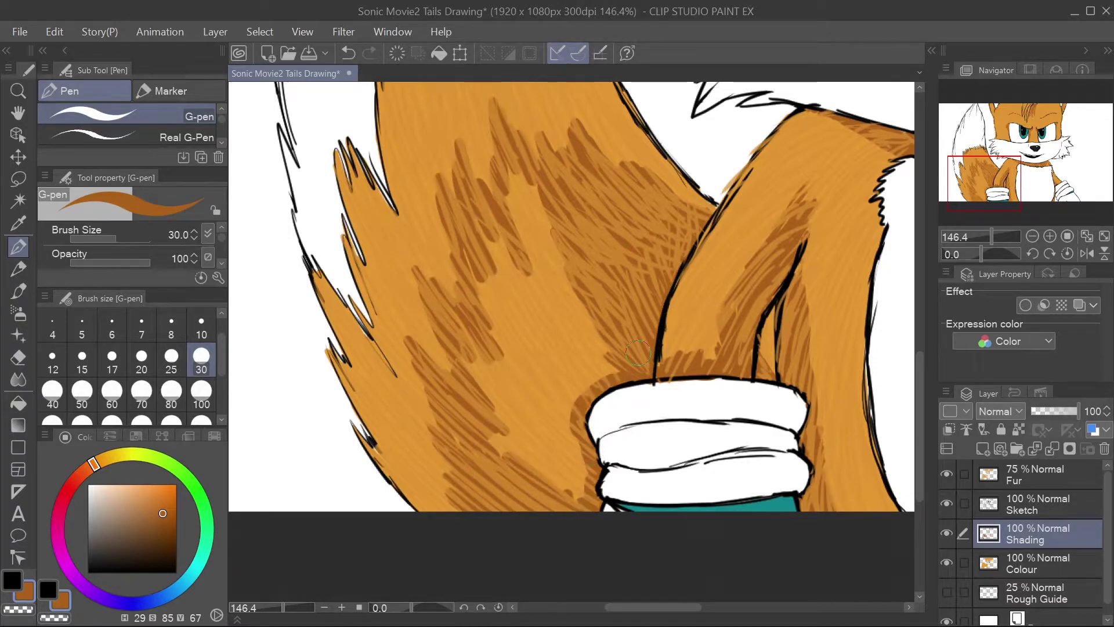
Step: Fill the middle of the tail and its inner edge with dense brown fur strokes
drag(644, 133, 705, 205)
drag(620, 93, 682, 195)
drag(517, 174, 554, 264)
drag(490, 191, 548, 299)
drag(468, 252, 511, 348)
drag(467, 351, 507, 403)
drag(502, 394, 581, 496)
drag(540, 319, 609, 465)
drag(505, 267, 577, 409)
drag(652, 607, 621, 607)
drag(919, 453, 920, 380)
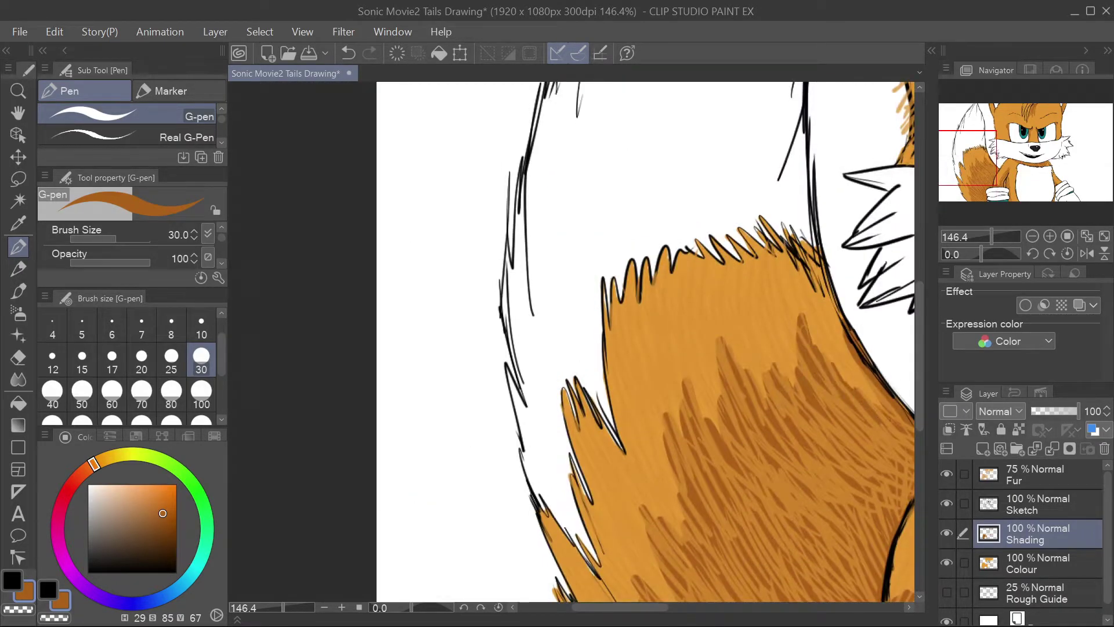
drag(655, 607, 697, 608)
key(ctrl+0)
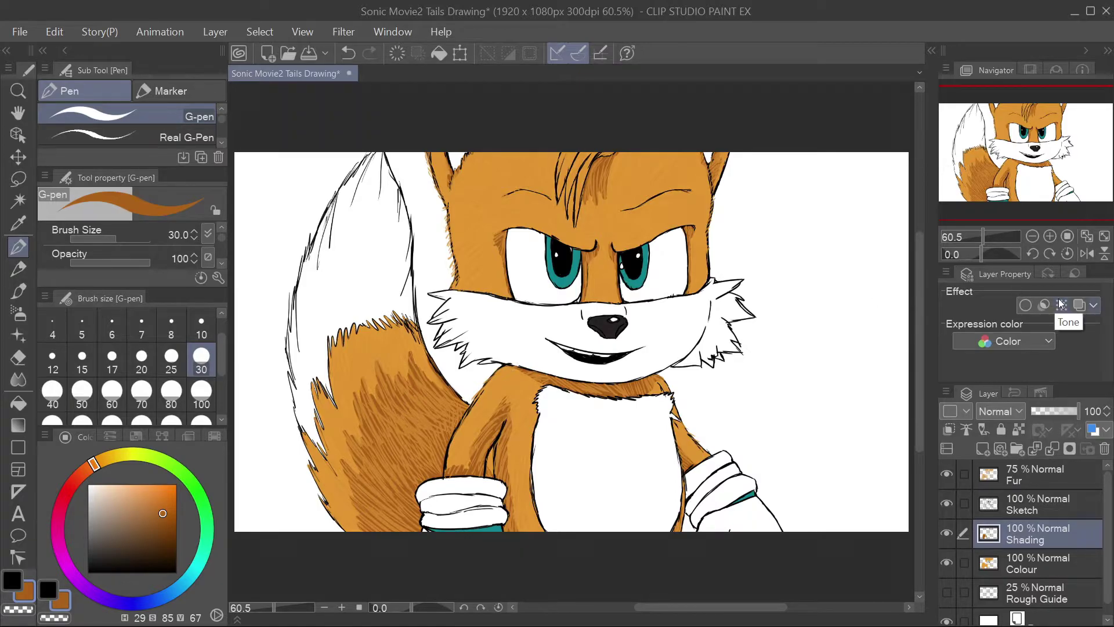
Step: Shade below the left eyebrow line with brown strokes running towards the nose bridge
scroll(535, 187, up, 4)
drag(467, 229, 534, 240)
mouse_move(464, 217)
mouse_down()
mouse_move(528, 200)
mouse_move(592, 261)
mouse_up()
drag(583, 261, 644, 278)
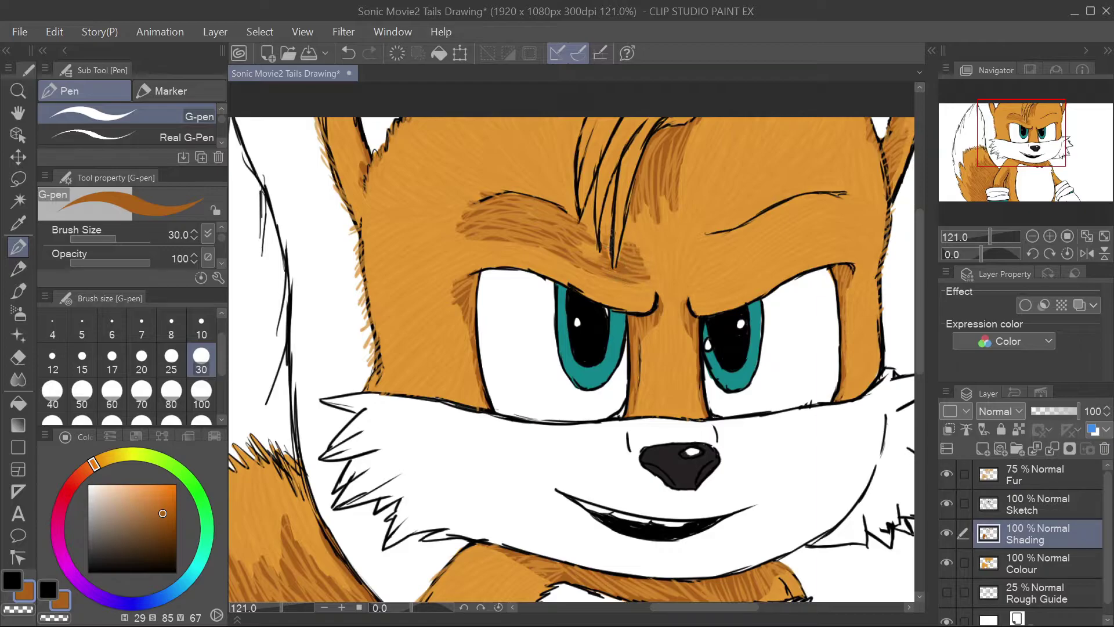
Step: Shade the forehead above the left eyebrow, the hair strands and the lower left cheek corner with brown strokes
drag(511, 119, 441, 198)
drag(574, 128, 534, 209)
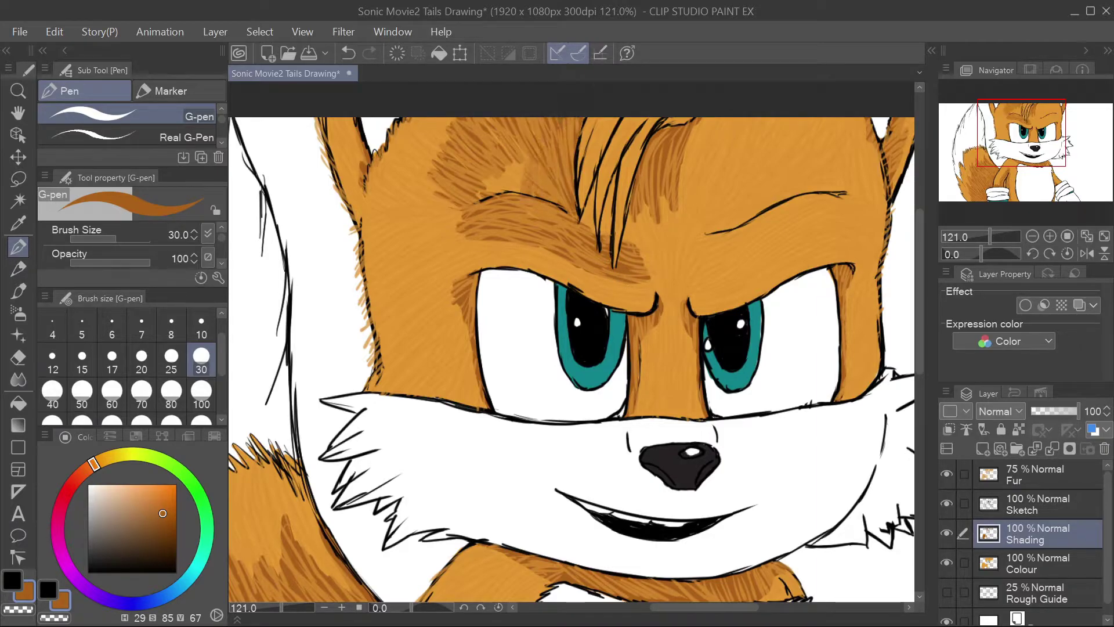
drag(540, 129, 487, 191)
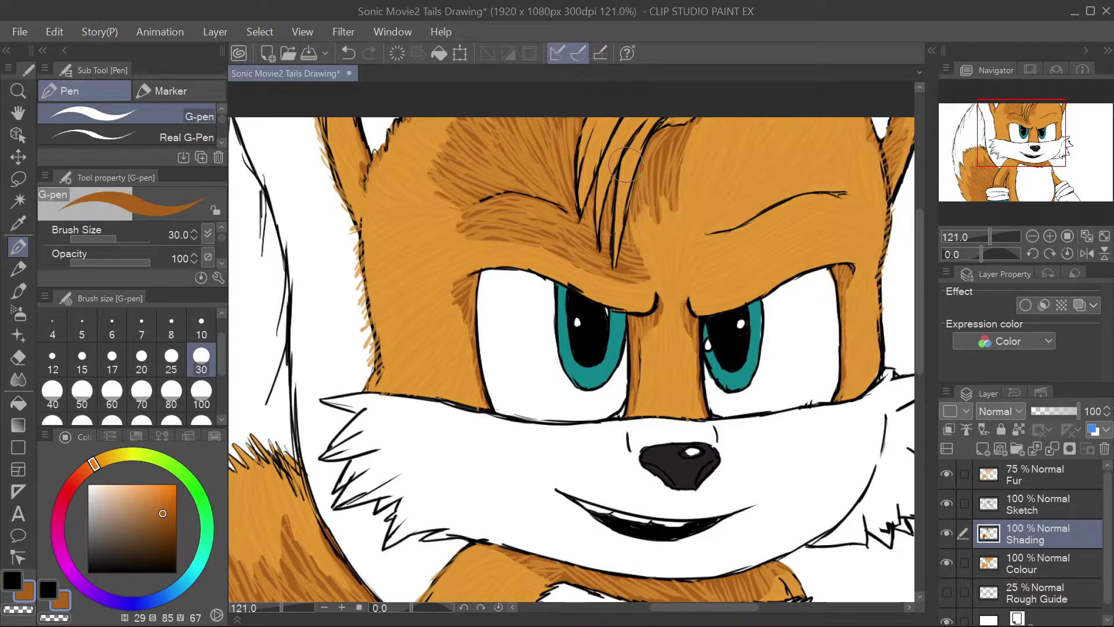
mouse_move(649, 119)
mouse_down()
mouse_move(601, 206)
mouse_move(621, 218)
mouse_up()
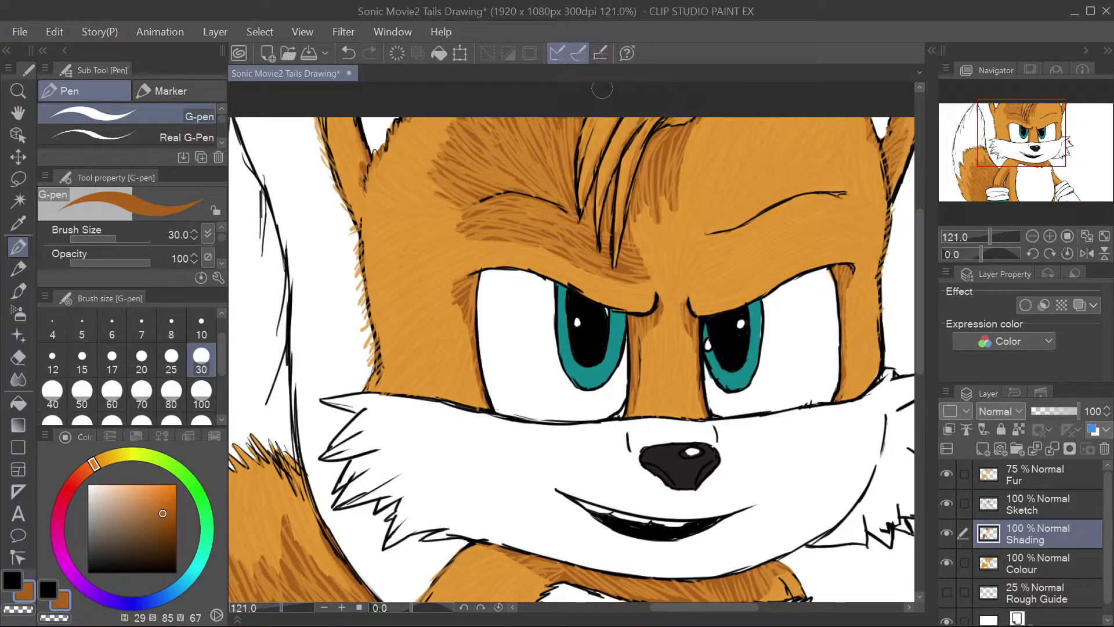
mouse_move(406, 364)
mouse_down()
mouse_move(376, 387)
mouse_move(394, 394)
mouse_up()
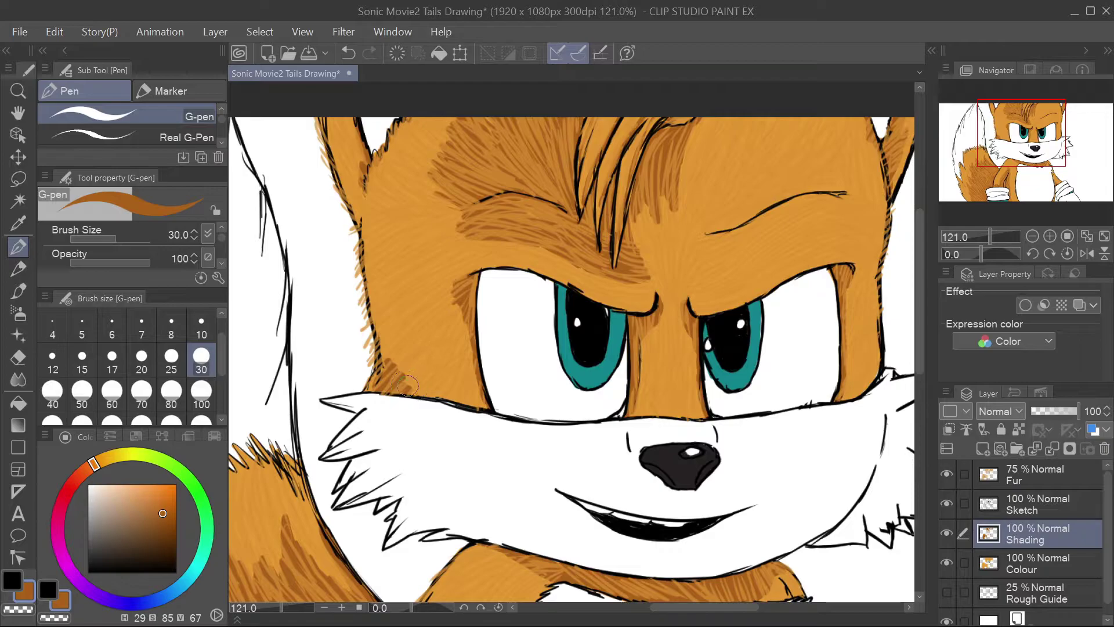
Step: Shade along the upper rim of the right eye and the area between the brows with brown strokes
drag(719, 252, 691, 313)
mouse_move(830, 258)
mouse_down()
mouse_move(711, 307)
mouse_move(734, 299)
mouse_up()
drag(874, 255, 853, 285)
drag(679, 247, 644, 374)
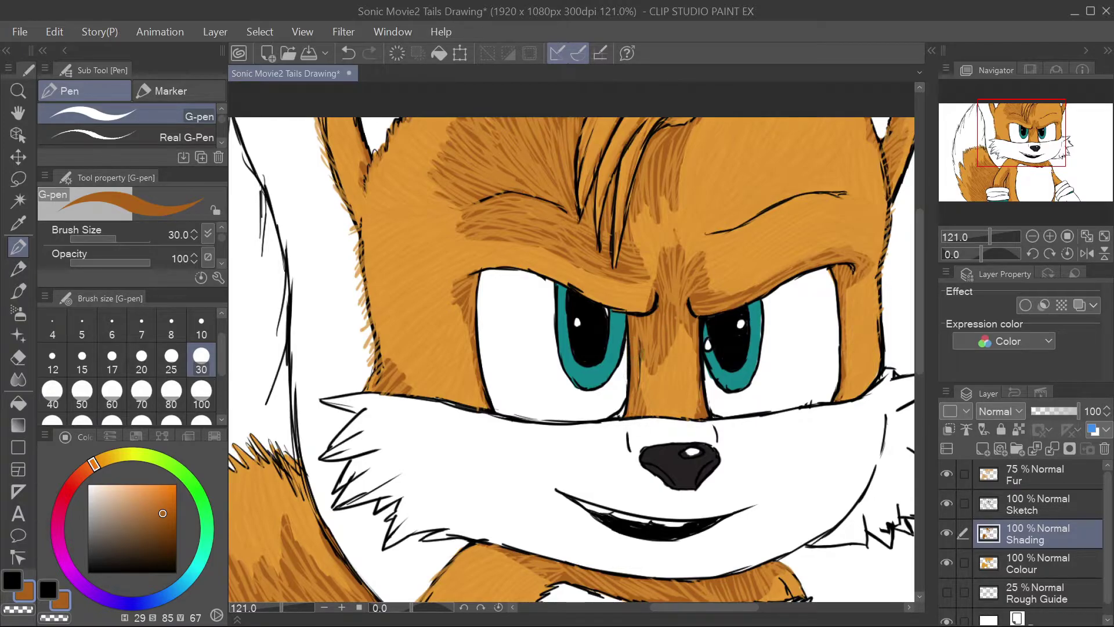
Step: Fill the centre of the forehead down to the brows with brown strokes and extend the left brow's shading
drag(684, 198, 638, 279)
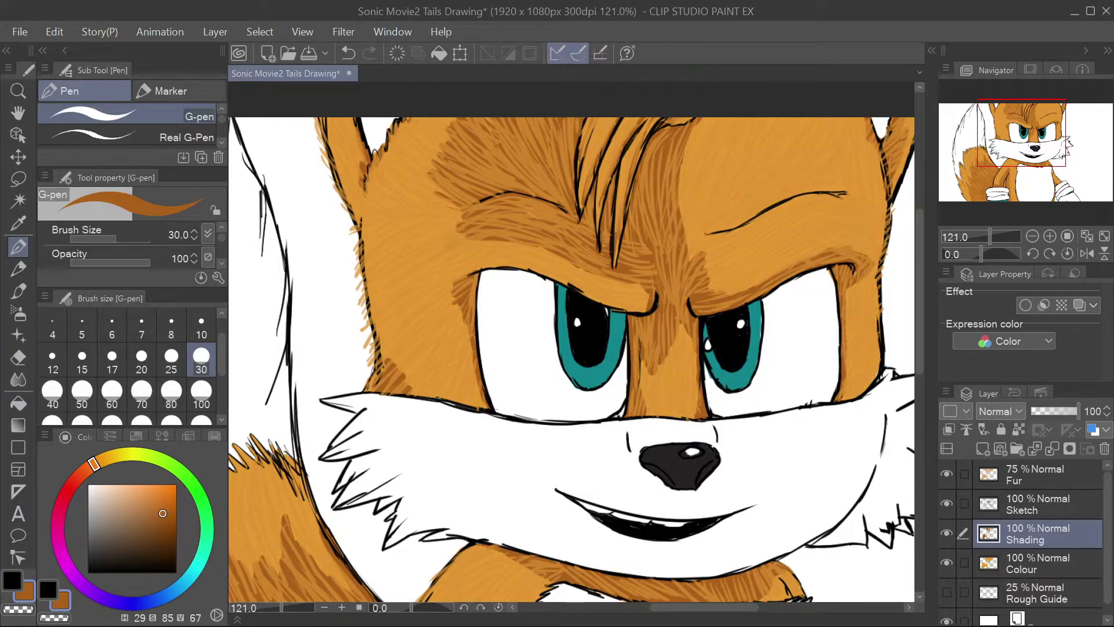
drag(461, 249, 444, 179)
drag(714, 153, 685, 259)
mouse_move(717, 122)
mouse_down()
mouse_move(696, 255)
mouse_move(705, 281)
mouse_up()
drag(541, 282, 643, 307)
scroll(838, 557, down, 3)
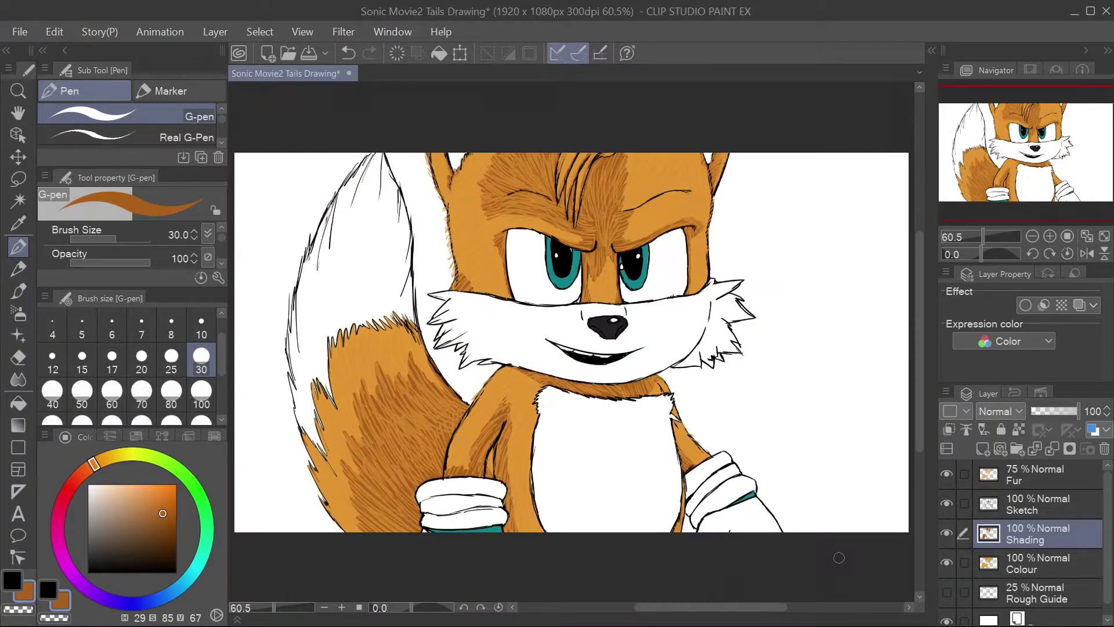
Step: Shade the top of the left shoulder just under the chin with brown strokes
scroll(422, 421, up, 3)
drag(523, 317, 484, 309)
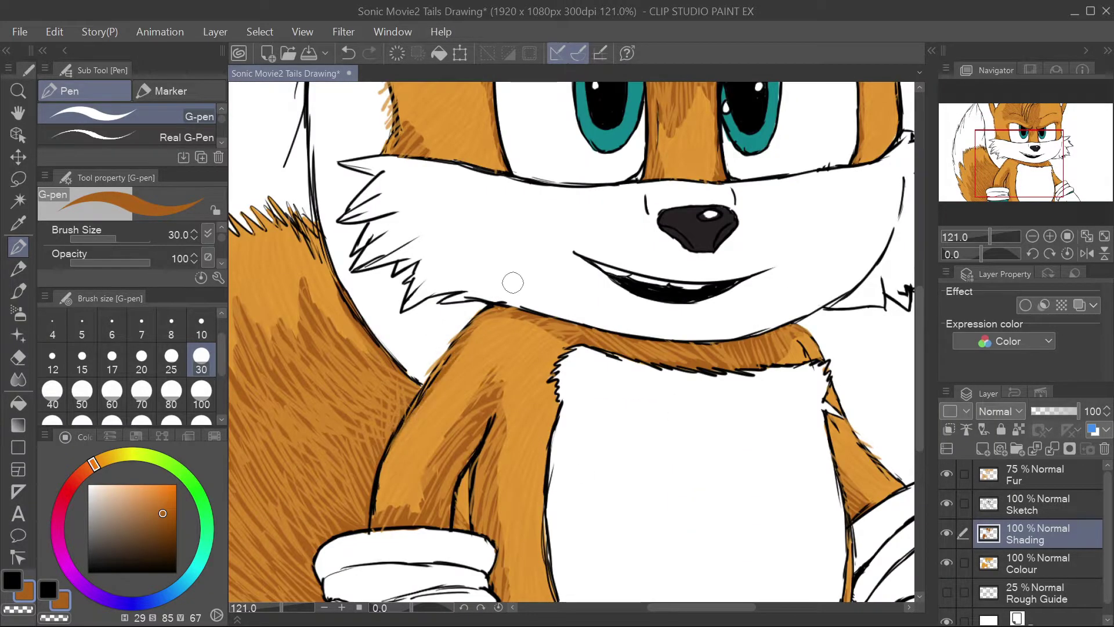
scroll(513, 282, down, 3)
click(26, 590)
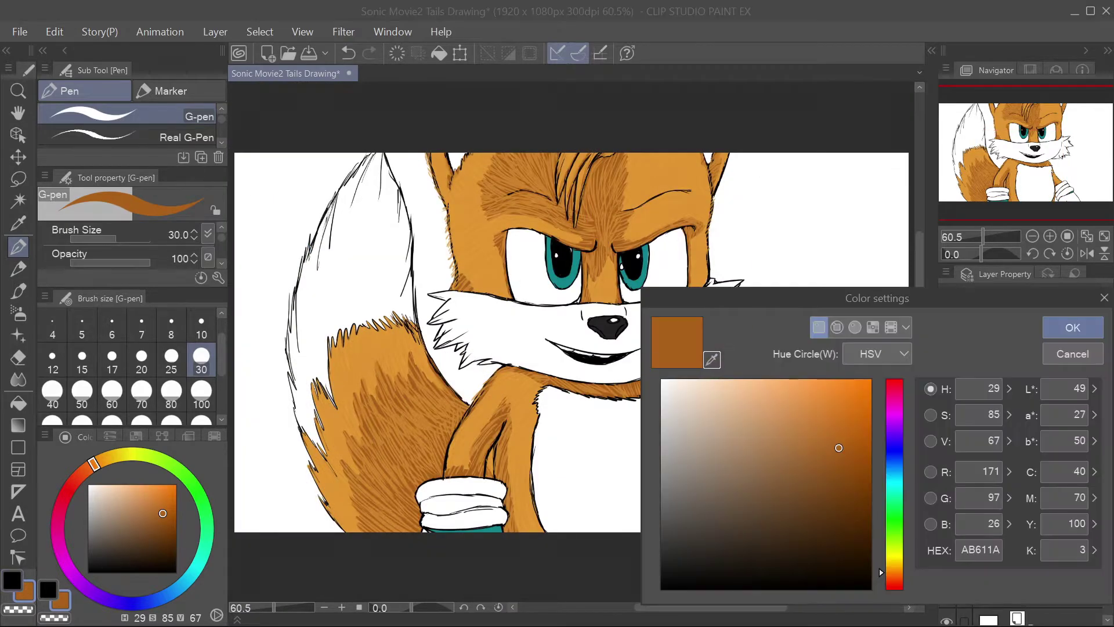
click(894, 568)
click(850, 440)
click(1073, 327)
scroll(678, 203, up, 4)
mouse_move(667, 181)
mouse_down()
mouse_move(697, 116)
mouse_move(815, 232)
mouse_up()
key(ctrl+z)
Step: Set the drawing colour to a light orange (H 32, S 67, V 96) and undo the test strokes on the forehead
click(26, 590)
click(893, 568)
click(809, 422)
click(1072, 327)
drag(714, 174, 609, 105)
key(ctrl+z)
click(134, 488)
click(147, 487)
drag(581, 155, 650, 100)
key(ctrl+z)
Step: Highlight the right side of the forehead and the right brow with light orange strokes
drag(562, 282, 609, 228)
drag(557, 215, 620, 203)
mouse_move(635, 152)
mouse_down()
mouse_move(562, 99)
mouse_move(694, 102)
mouse_up()
drag(587, 279, 673, 238)
drag(595, 255, 696, 200)
mouse_move(633, 196)
mouse_down()
mouse_move(694, 168)
mouse_move(729, 122)
mouse_up()
Step: Highlight the strands of the hair tuft with light orange strokes
scroll(789, 189, up, 2)
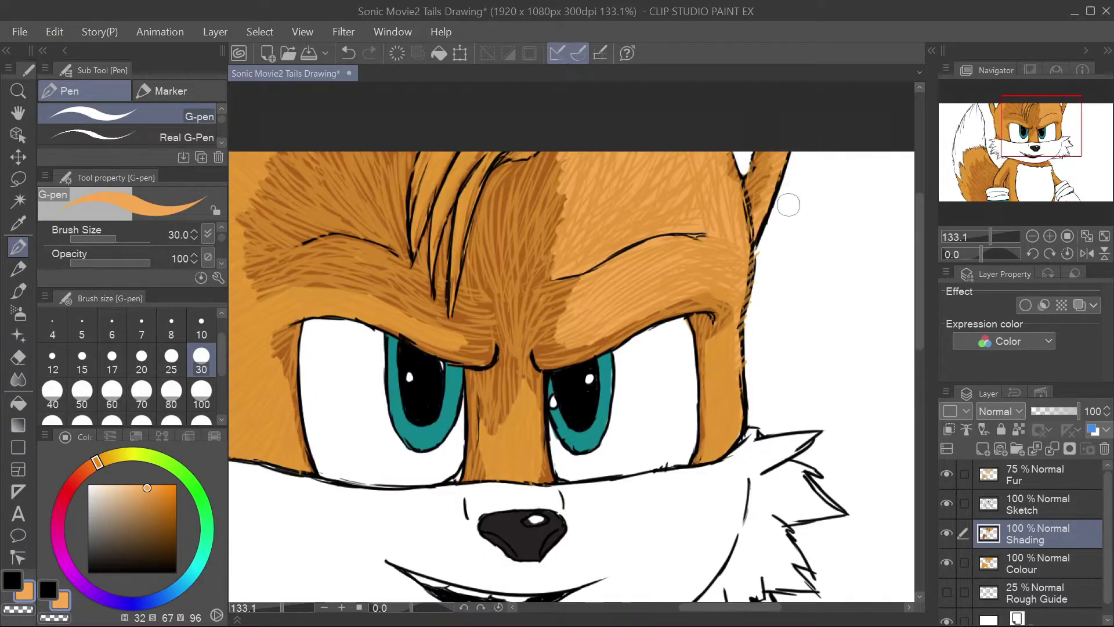
drag(447, 212, 468, 164)
drag(414, 251, 443, 155)
drag(412, 215, 425, 154)
drag(450, 301, 476, 182)
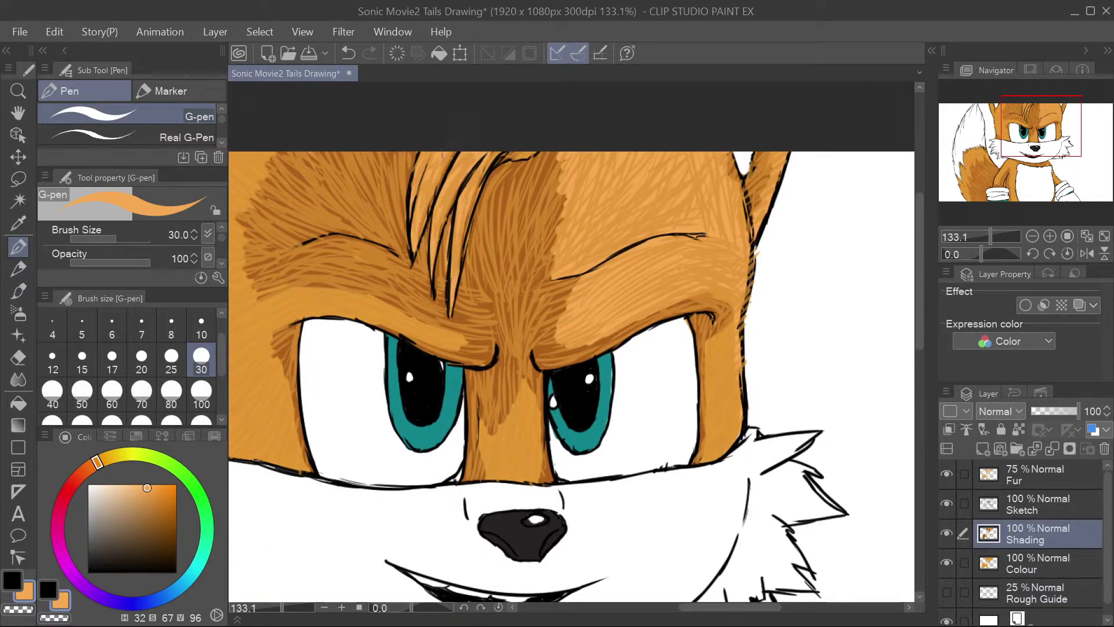
Step: Highlight the strip outside the right eye, the left ear and the left side of the face in light orange
scroll(626, 446, left, 2)
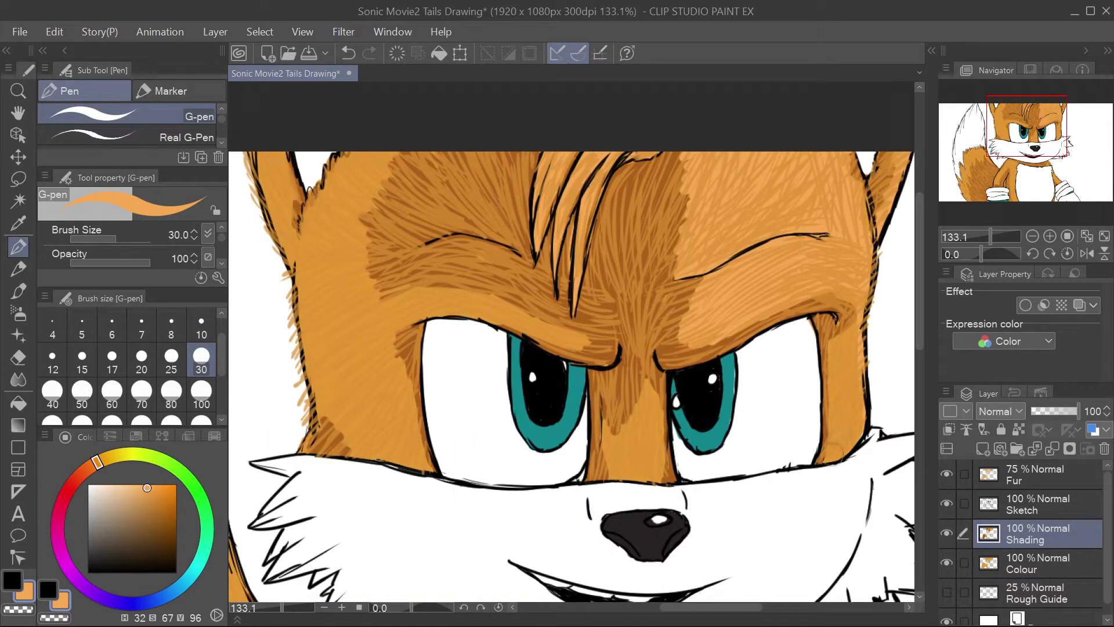
drag(290, 255, 260, 174)
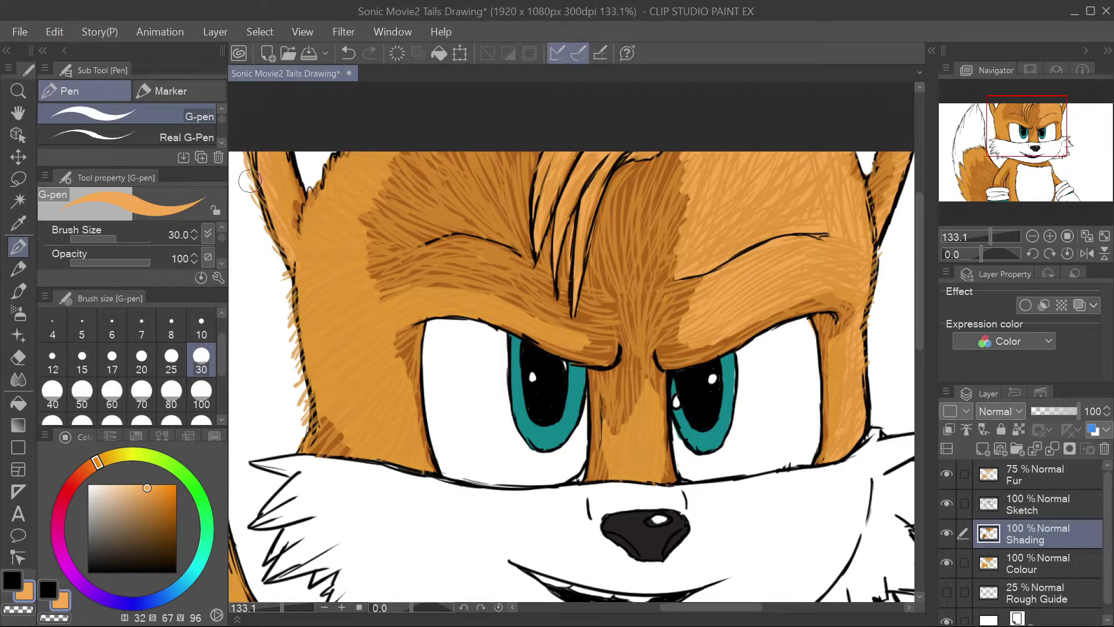
drag(316, 364, 303, 295)
drag(325, 411, 308, 374)
drag(312, 449, 305, 436)
drag(350, 438, 320, 409)
drag(307, 305, 338, 275)
drag(322, 354, 361, 320)
drag(326, 397, 362, 356)
drag(354, 432, 381, 404)
drag(295, 230, 342, 267)
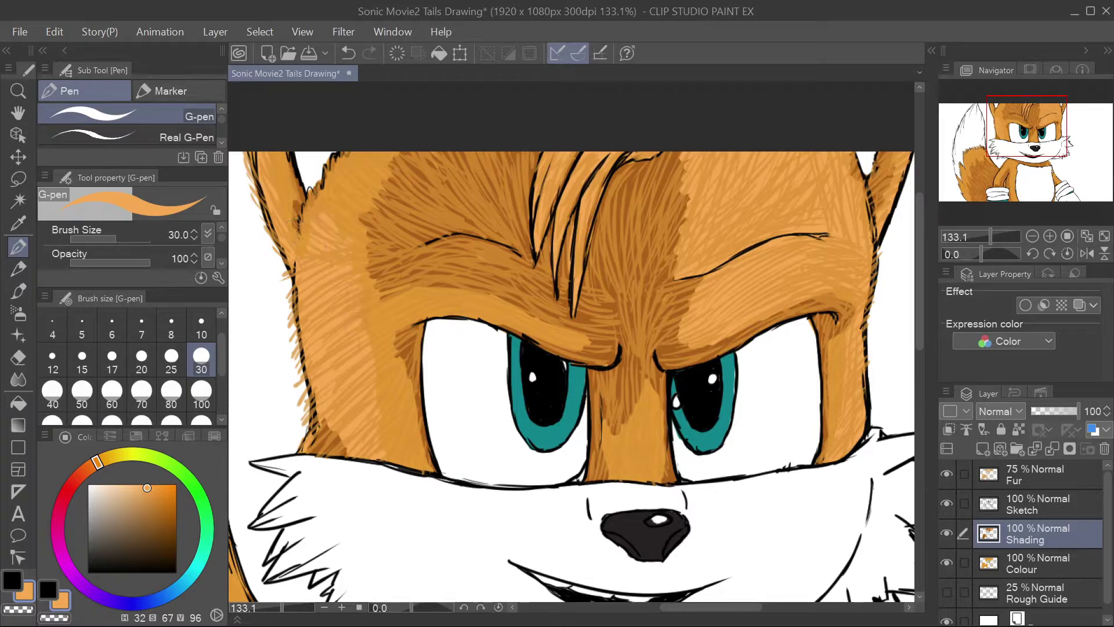
Step: Add light orange highlights above the left eye and down the nose bridge
drag(397, 322, 490, 308)
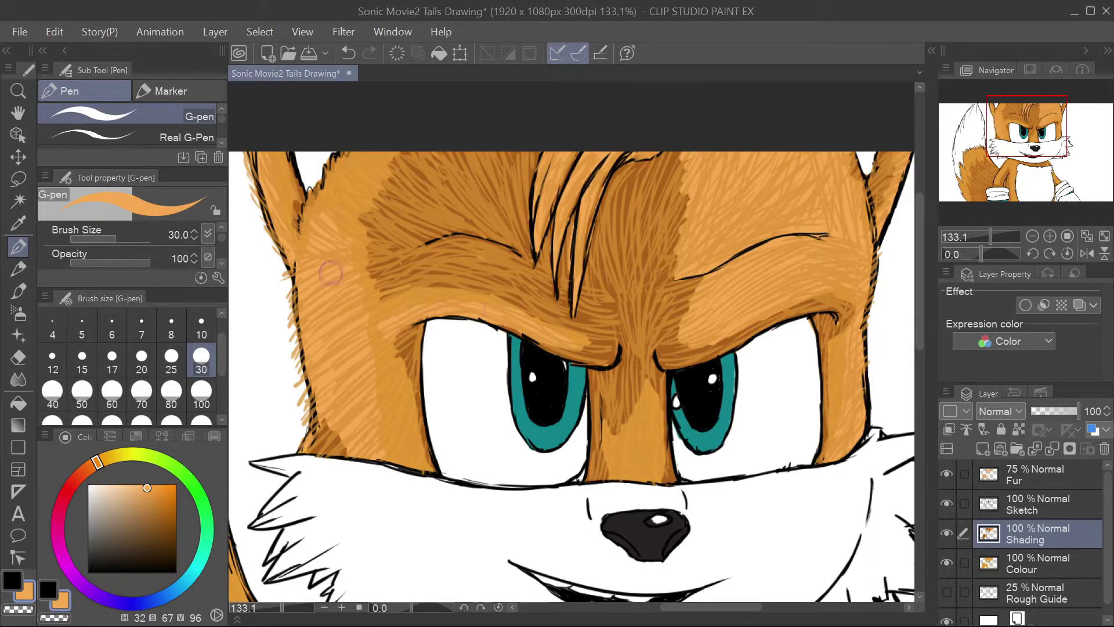
key(ctrl+0)
scroll(609, 293, up, 5)
drag(597, 319, 625, 238)
drag(614, 258, 608, 203)
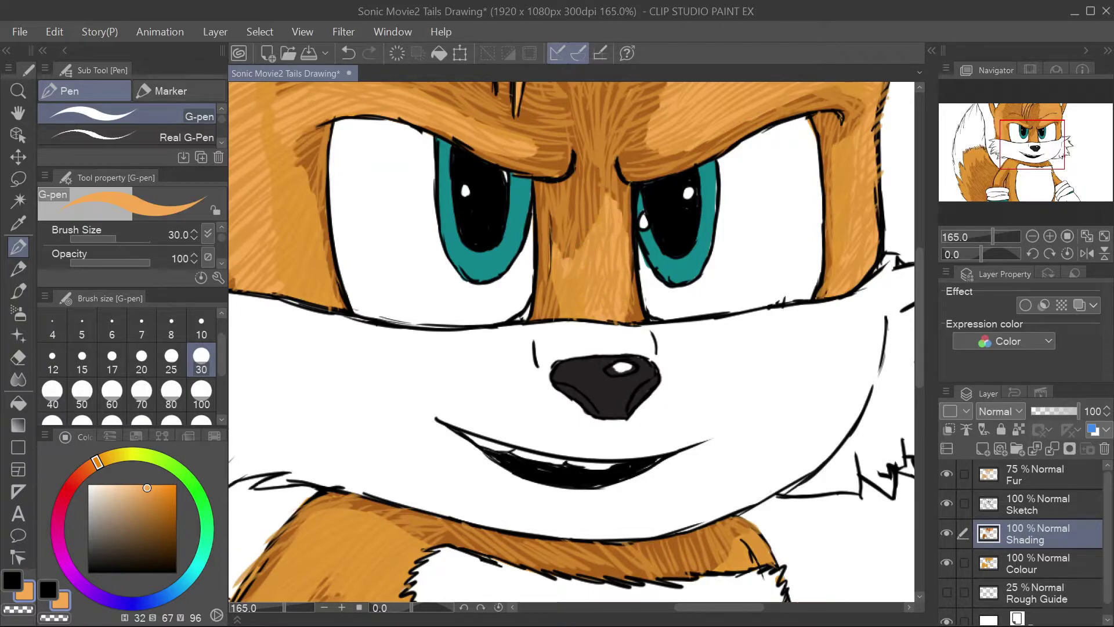
Step: Highlight the right arm and the narrow strip of torso below it with light orange strokes
key(ctrl+0)
scroll(734, 491, up, 3)
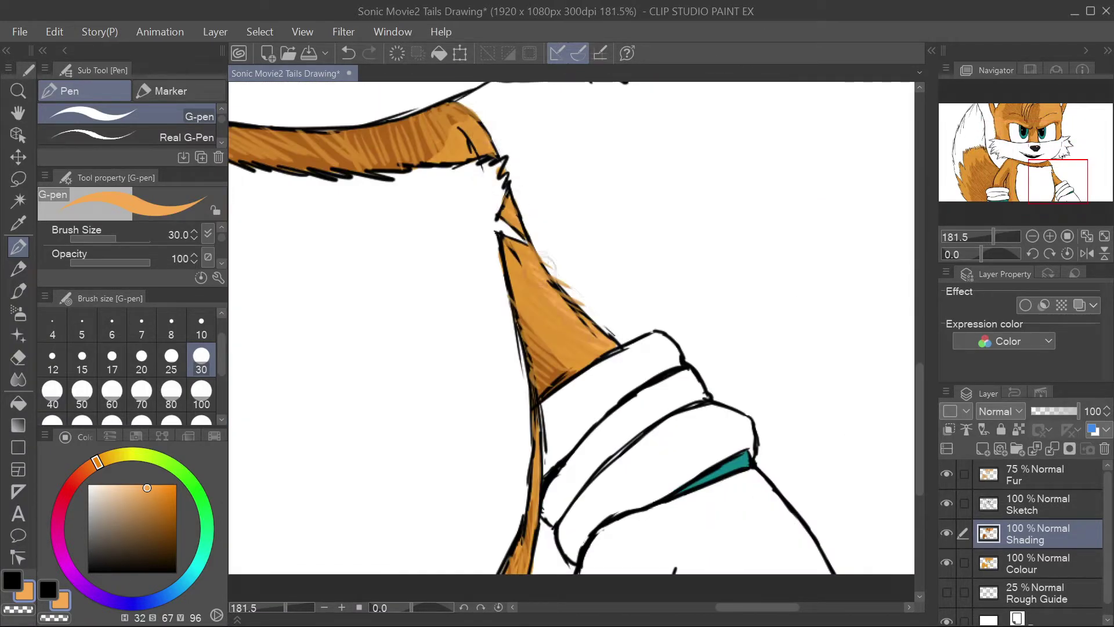
drag(517, 258, 589, 345)
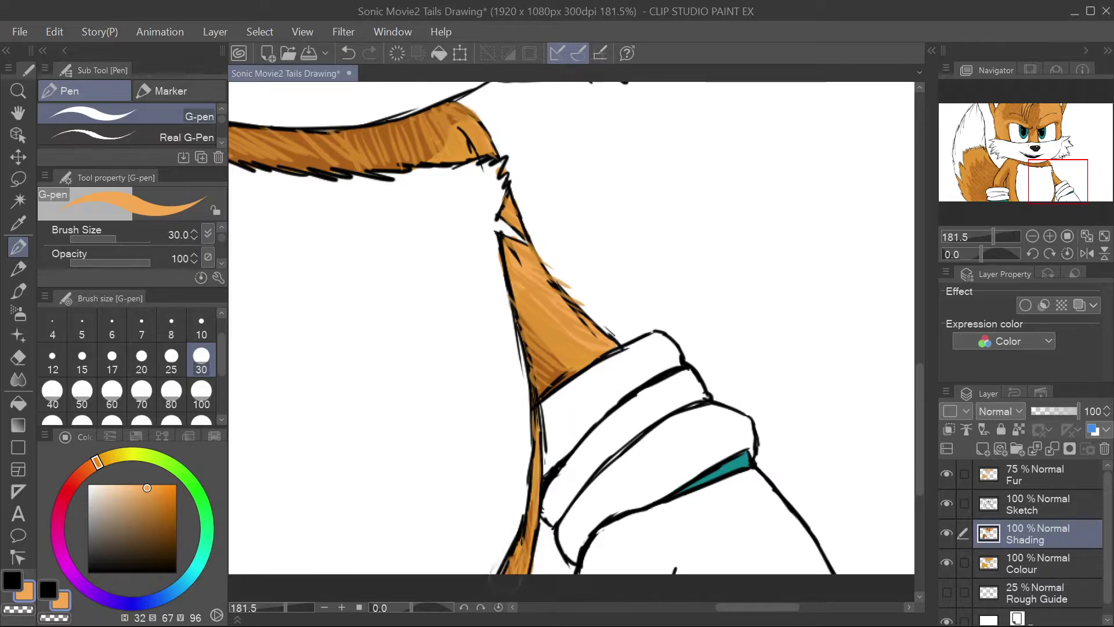
drag(531, 500, 514, 569)
Step: Highlight the left arm's outer edge and the torso beside the white chest with light orange strokes
drag(773, 607, 714, 607)
scroll(464, 107, up, 1)
drag(314, 380, 435, 191)
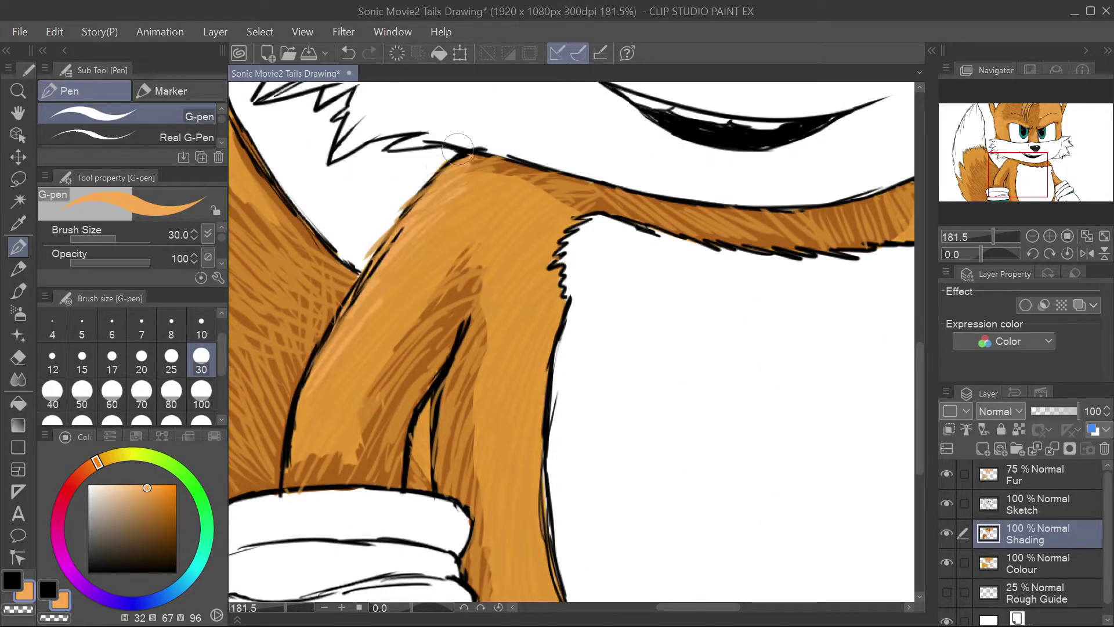
drag(554, 308, 508, 427)
drag(536, 409, 548, 577)
drag(920, 406, 920, 429)
drag(503, 246, 512, 226)
drag(555, 114, 533, 128)
drag(544, 103, 531, 111)
drag(528, 161, 515, 181)
key(ctrl+0)
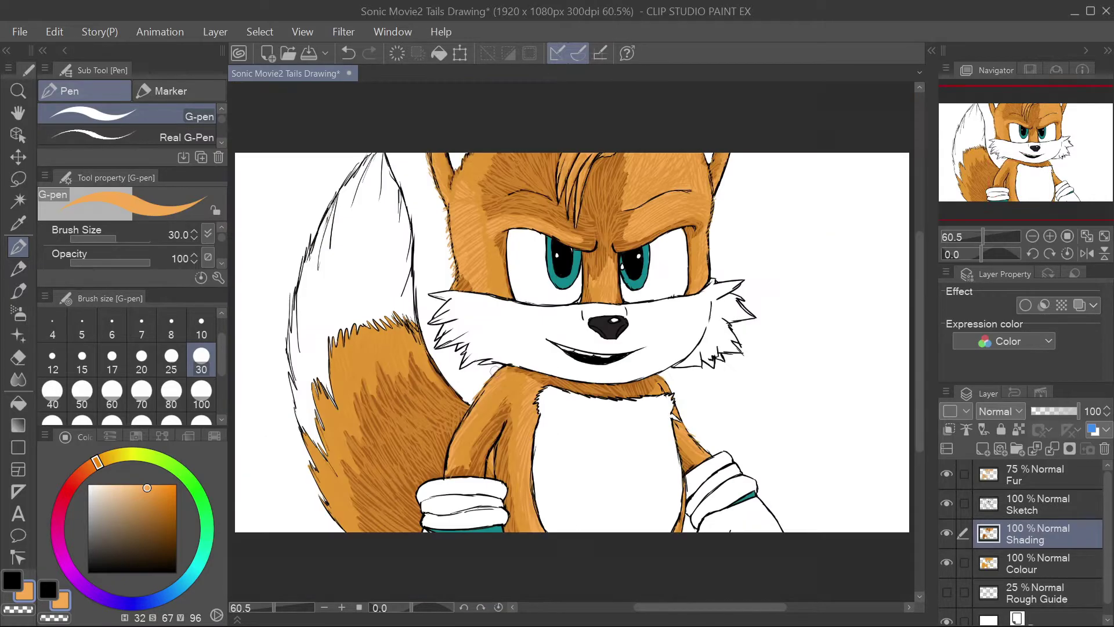
Step: Add light orange strokes to the top of the head beside the left ear
scroll(676, 413, up, 5)
key(ctrl+0)
scroll(504, 107, up, 3)
drag(413, 220, 427, 193)
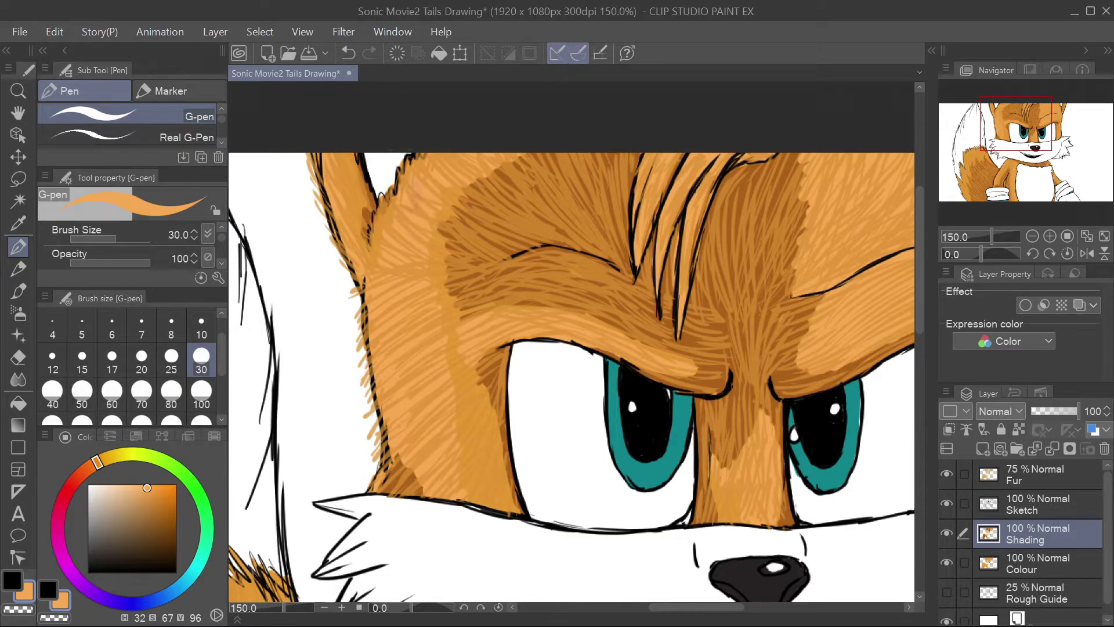
Step: Highlight the upper and outer parts of the tail with light orange fur strokes around the brown shading
drag(696, 607, 653, 607)
drag(920, 278, 919, 398)
drag(603, 267, 580, 198)
mouse_move(610, 232)
mouse_down()
mouse_move(701, 372)
mouse_move(638, 272)
mouse_up()
scroll(670, 308, down, 1)
drag(383, 191, 551, 267)
drag(615, 290, 566, 209)
mouse_move(575, 238)
mouse_down()
mouse_move(542, 154)
mouse_move(452, 139)
mouse_move(374, 284)
mouse_up()
key(ctrl+0)
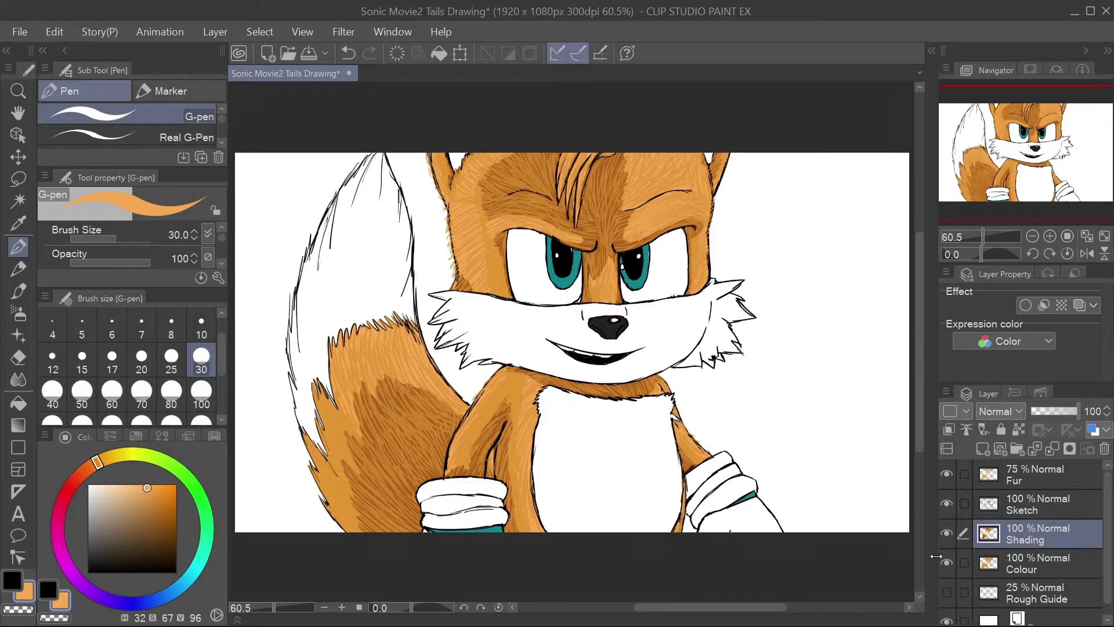
Step: Choose a dark brown (H 23, S 37, V 25) and shade the lower part of the nose with it
click(21, 597)
click(894, 576)
click(739, 538)
click(1071, 327)
scroll(613, 332, up, 5)
mouse_move(493, 268)
mouse_down()
mouse_move(563, 313)
mouse_move(577, 338)
mouse_move(623, 336)
mouse_up()
drag(500, 295, 554, 332)
drag(668, 249, 638, 322)
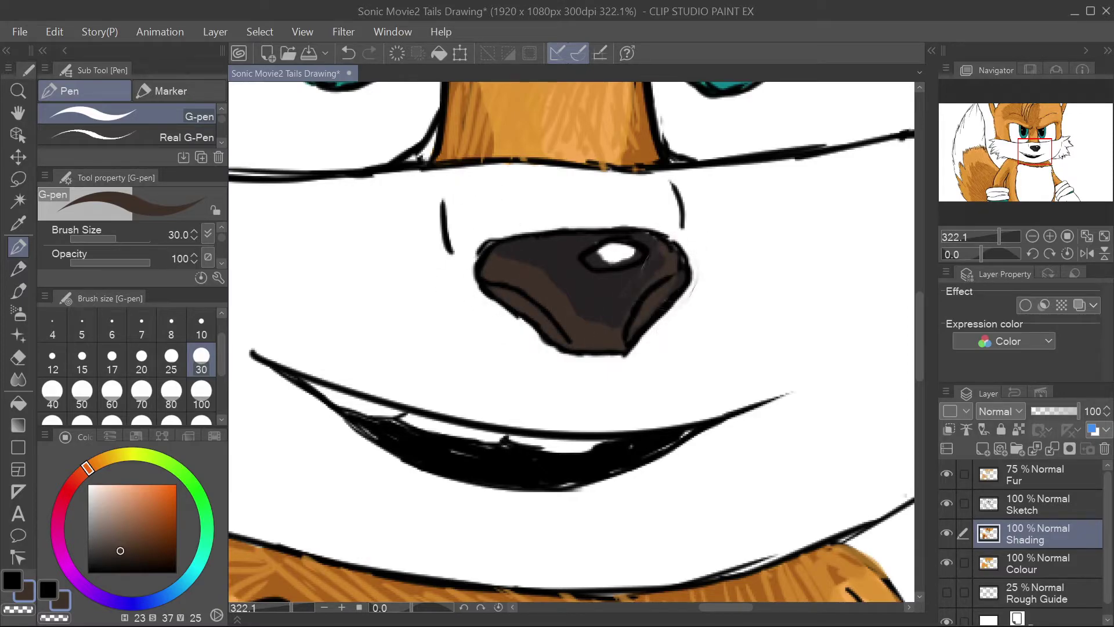
key(ctrl+0)
scroll(595, 324, up, 5)
key(ctrl+0)
Step: Pick up the iris teal, darken it to H 183, S 88, V 39, and shade the outer edges of both irises
double_click(68, 597)
click(711, 360)
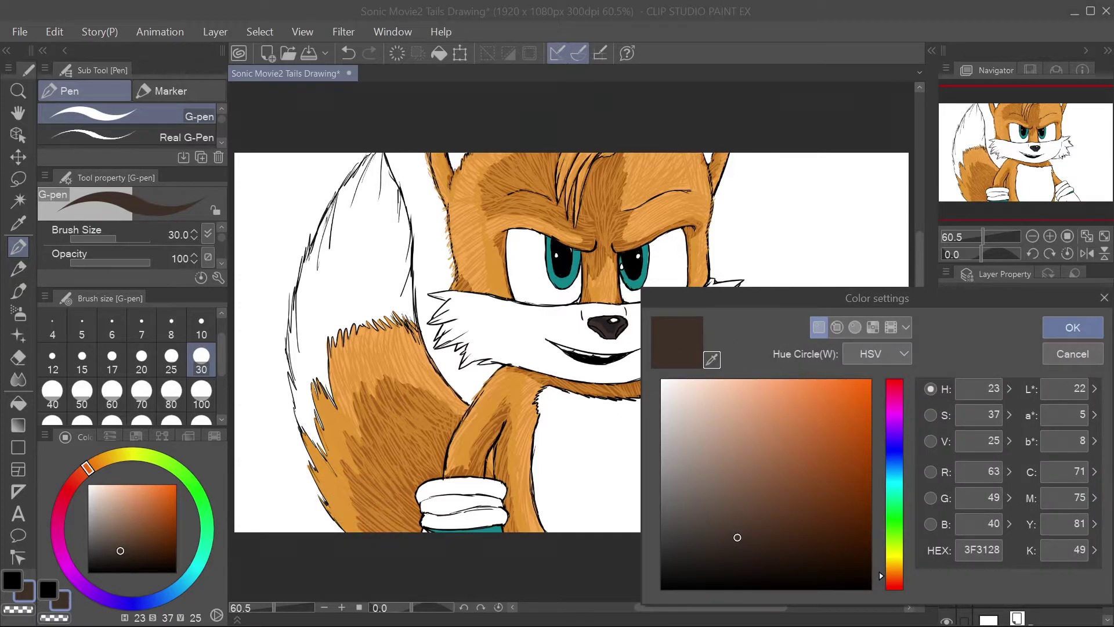
click(644, 264)
click(1071, 327)
scroll(656, 291, up, 5)
key(ctrl+z)
mouse_move(615, 123)
mouse_down()
mouse_move(618, 177)
mouse_move(618, 145)
mouse_move(591, 271)
mouse_up()
alt+click(619, 139)
drag(524, 213, 571, 272)
drag(520, 163, 518, 184)
mouse_move(256, 96)
mouse_down()
mouse_move(253, 135)
mouse_move(321, 265)
mouse_move(365, 249)
mouse_move(331, 232)
mouse_move(259, 143)
mouse_up()
key(ctrl+z)
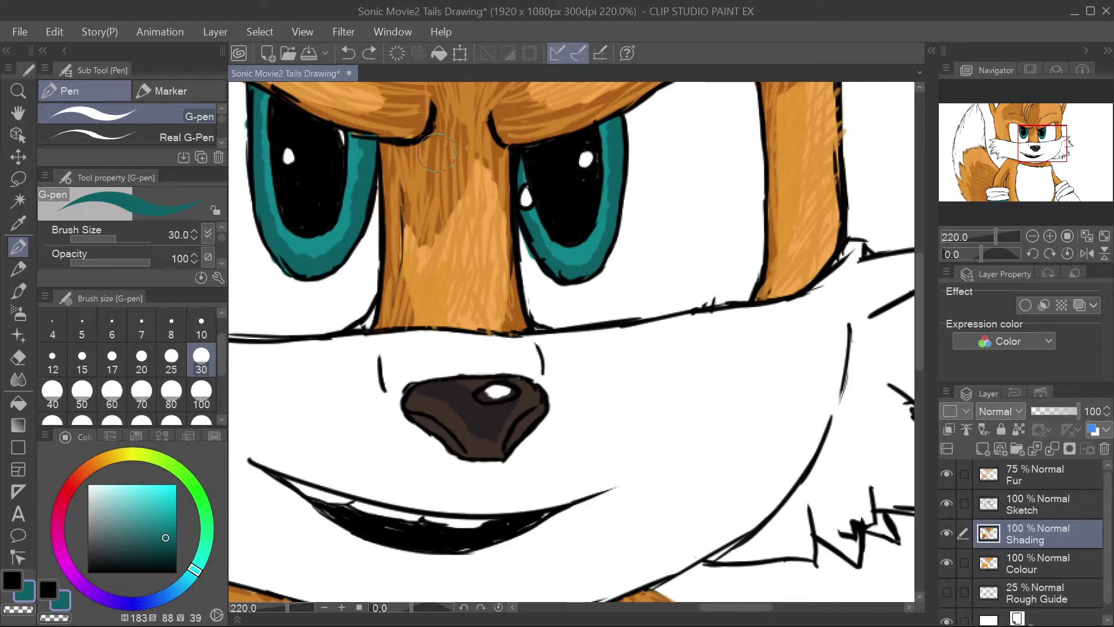
Step: Set the brush size to 20 and the drawing colour to a bright teal (H 185, S 94, V 71)
double_click(24, 591)
click(858, 472)
click(1071, 327)
scroll(605, 275, up, 2)
click(141, 360)
mouse_move(518, 210)
mouse_down()
mouse_move(520, 235)
mouse_move(540, 250)
mouse_move(546, 229)
mouse_move(557, 261)
mouse_up()
key(ctrl+z)
click(171, 509)
Step: Paint bright teal highlights along the inner curves of both irises, inside the dark teal rims
drag(738, 607, 719, 607)
mouse_move(406, 241)
mouse_down()
mouse_move(443, 235)
mouse_move(483, 119)
mouse_up()
alt+click(493, 181)
alt+click(481, 116)
mouse_move(744, 249)
mouse_down()
mouse_move(736, 270)
mouse_move(701, 232)
mouse_up()
key(alt+[)
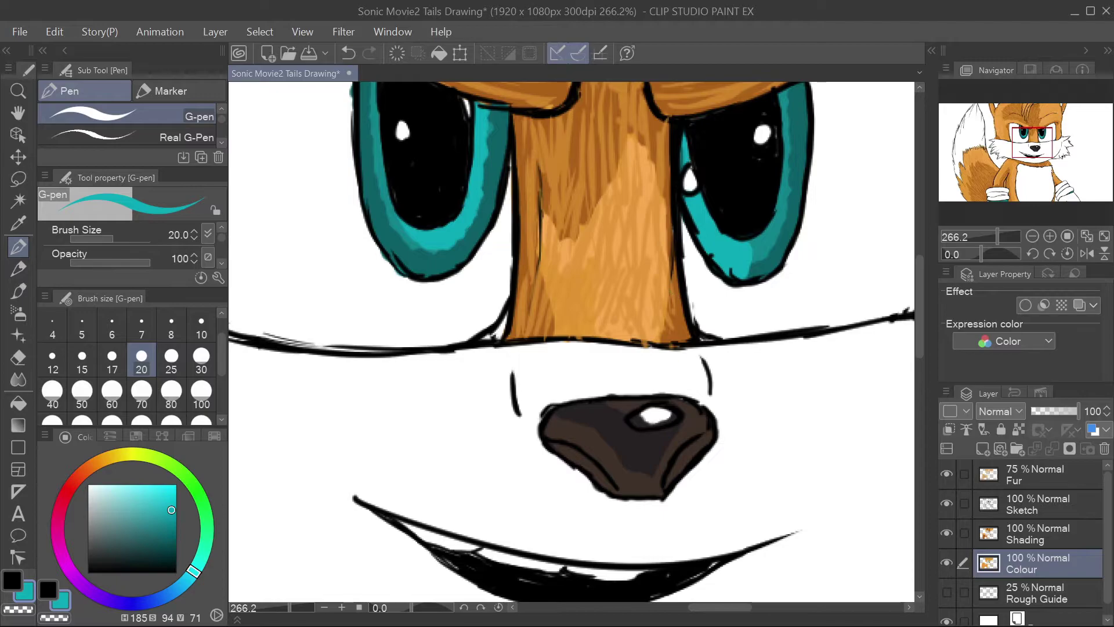
key(alt+bracketright)
drag(419, 226, 386, 121)
key(ctrl+0)
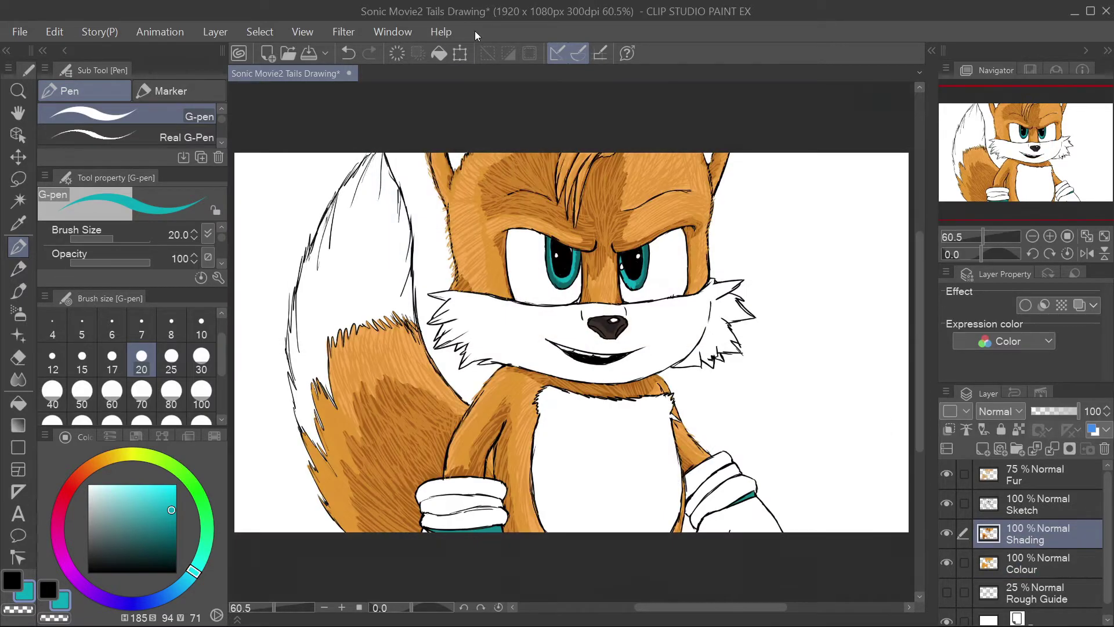
Step: Pick up the dark teal and touch up the lower rim of the right iris on the Shading layer
scroll(634, 260, up, 8)
alt+click(659, 360)
drag(658, 360, 644, 363)
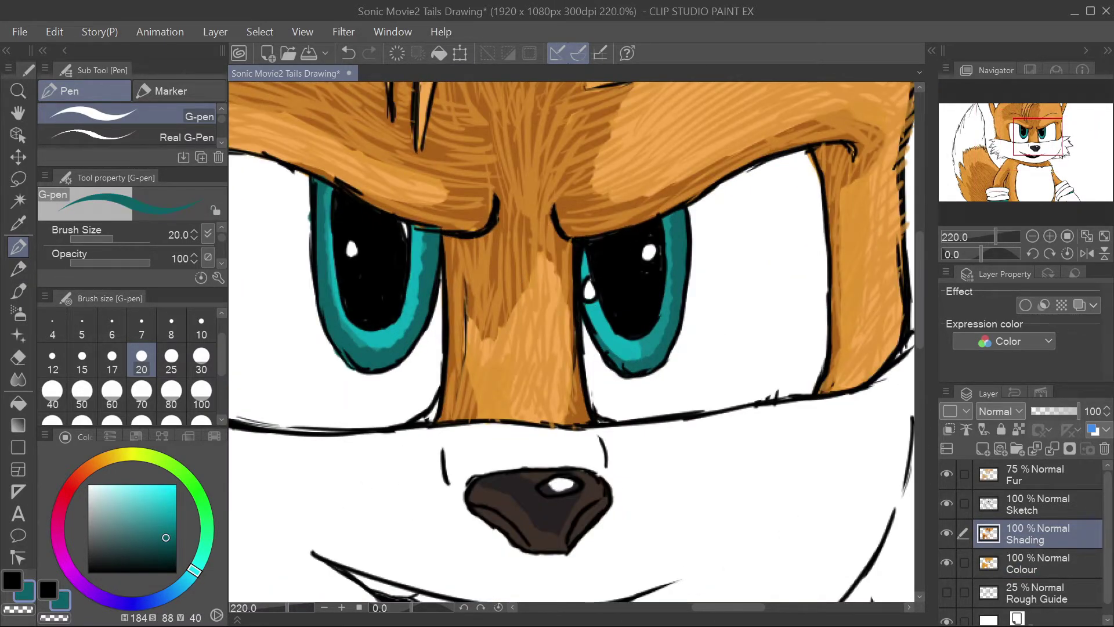
key(ctrl+0)
Step: Set the drawing colour to a greyish brown (H 28, S 23, V 67) for shading the white fur
click(27, 590)
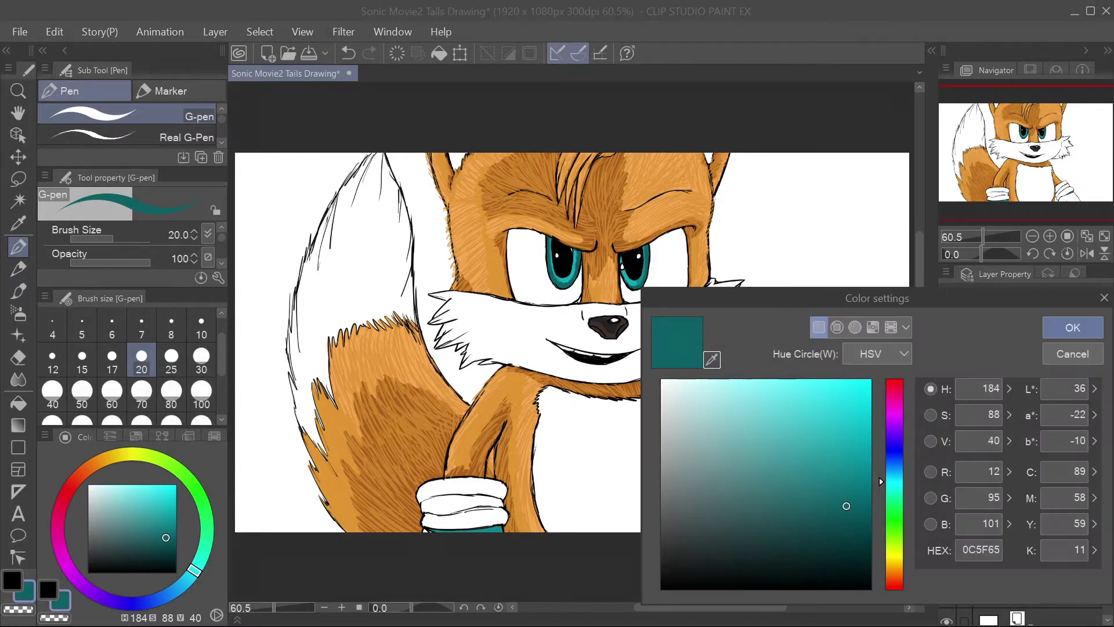
click(893, 574)
mouse_move(737, 441)
mouse_down()
mouse_move(716, 431)
mouse_move(714, 476)
mouse_move(709, 448)
mouse_up()
click(1071, 328)
Step: Try shading the left cheek tufts with short greyish-brown fur strokes
scroll(524, 358, up, 2)
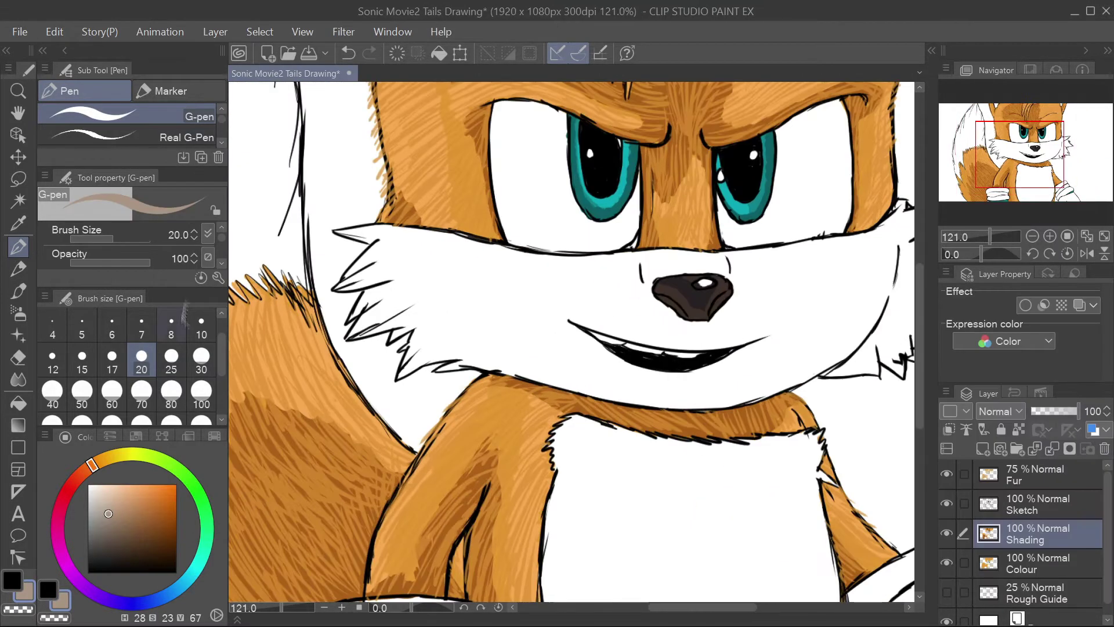
drag(342, 287, 384, 271)
drag(350, 287, 393, 276)
mouse_move(351, 336)
mouse_down()
mouse_move(413, 313)
mouse_move(398, 301)
mouse_up()
drag(391, 340, 414, 323)
drag(401, 373, 444, 336)
key(ctrl+z)
key(ctrl+z)
key(ctrl+z)
key(ctrl+z)
key(ctrl+z)
key(ctrl+z)
Step: Lighten the colour to beige (H 28, S 19, V 76) and shade the muzzle around the mouth and chin, enlarging the brush to 30
click(105, 504)
mouse_move(406, 371)
mouse_down()
mouse_move(475, 356)
mouse_move(571, 389)
mouse_up()
key(])
key(])
drag(560, 376, 783, 391)
mouse_move(522, 306)
mouse_down()
mouse_move(775, 331)
mouse_move(831, 360)
mouse_up()
mouse_move(559, 305)
mouse_down()
mouse_move(477, 249)
mouse_move(495, 247)
mouse_up()
mouse_move(493, 356)
mouse_down()
mouse_move(551, 323)
mouse_move(772, 389)
mouse_move(748, 348)
mouse_move(789, 345)
mouse_up()
key(ctrl+z)
mouse_move(641, 264)
mouse_down()
mouse_move(665, 277)
mouse_move(658, 309)
mouse_move(649, 277)
mouse_up()
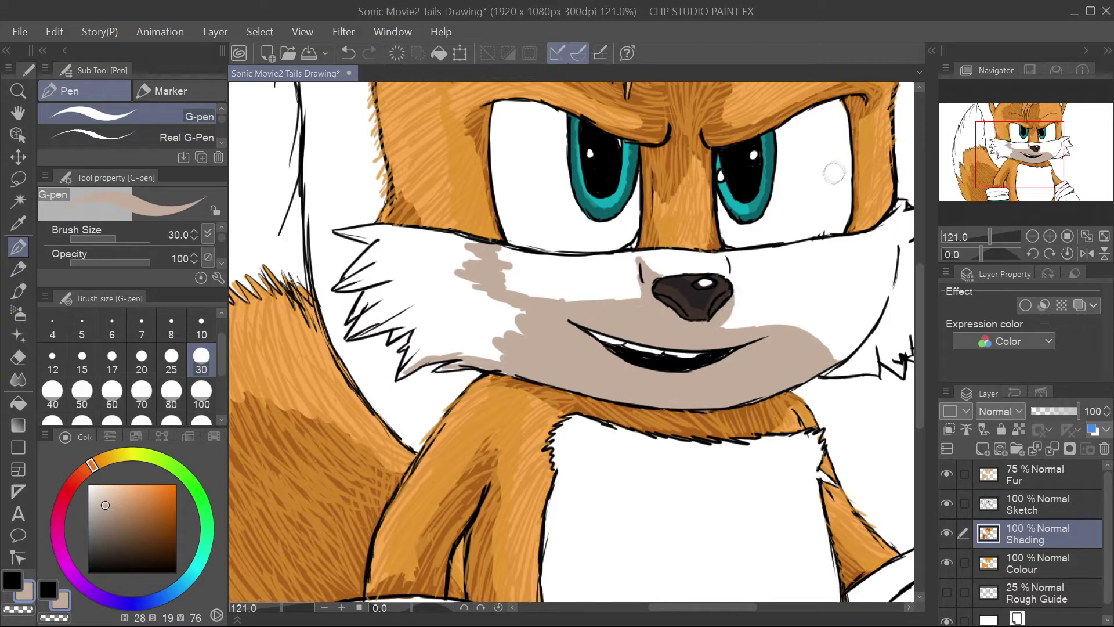
Step: Extend the beige shading over the left cheek tufts and along the muzzle's upper edge to the nose
mouse_move(339, 234)
mouse_down()
mouse_move(417, 252)
mouse_move(383, 279)
mouse_move(465, 316)
mouse_move(493, 352)
mouse_move(504, 344)
mouse_up()
mouse_move(357, 285)
mouse_down()
mouse_move(395, 274)
mouse_move(369, 305)
mouse_move(390, 306)
mouse_move(419, 338)
mouse_move(440, 257)
mouse_move(637, 253)
mouse_up()
drag(833, 317, 825, 341)
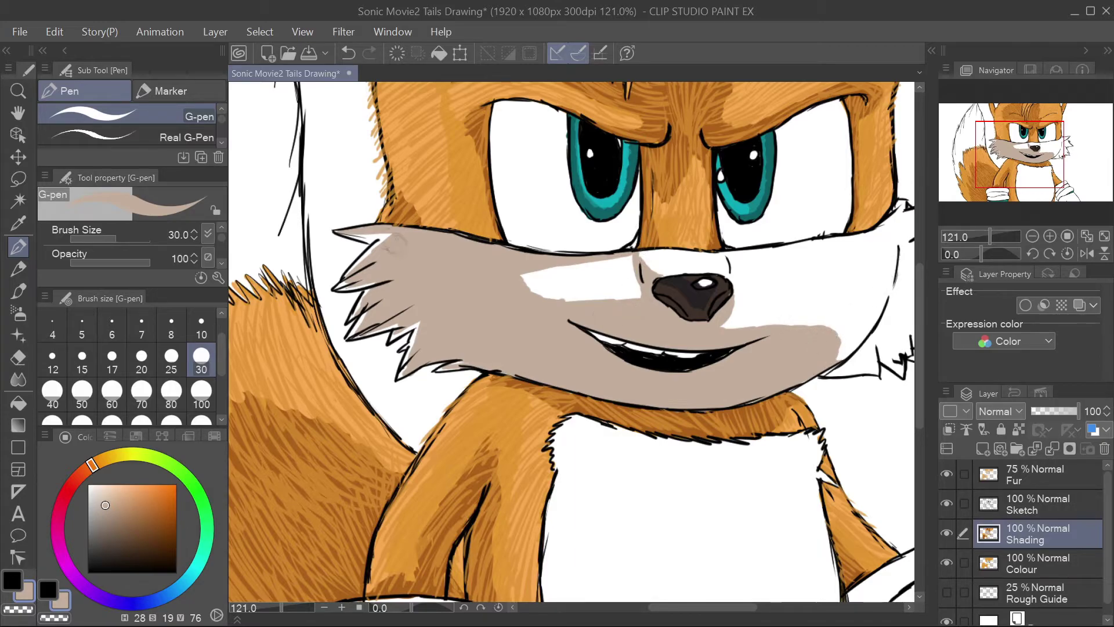
Step: Shade the folds of both white gloves with beige, including the left glove's stacked cuff rolls
drag(628, 580, 448, 577)
mouse_move(687, 559)
mouse_down()
mouse_move(661, 461)
mouse_move(671, 501)
mouse_move(698, 489)
mouse_move(702, 522)
mouse_up()
mouse_move(707, 481)
mouse_down()
mouse_move(680, 493)
mouse_move(699, 477)
mouse_move(673, 467)
mouse_up()
drag(732, 607, 694, 607)
mouse_move(525, 502)
mouse_down()
mouse_move(374, 498)
mouse_move(522, 463)
mouse_move(363, 459)
mouse_move(461, 473)
mouse_up()
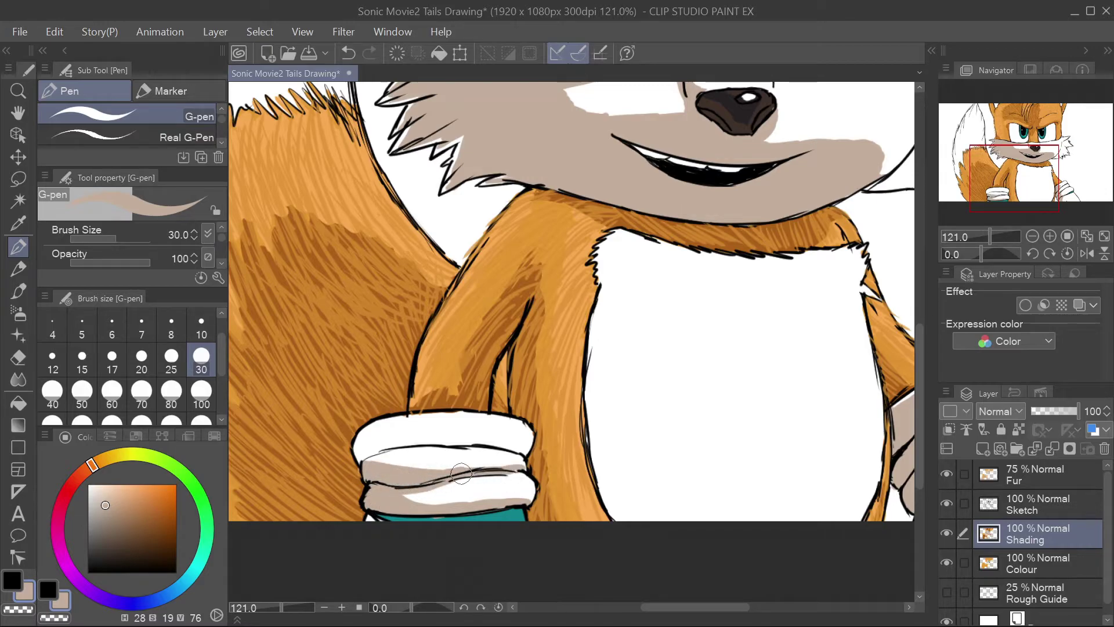
drag(368, 444, 500, 434)
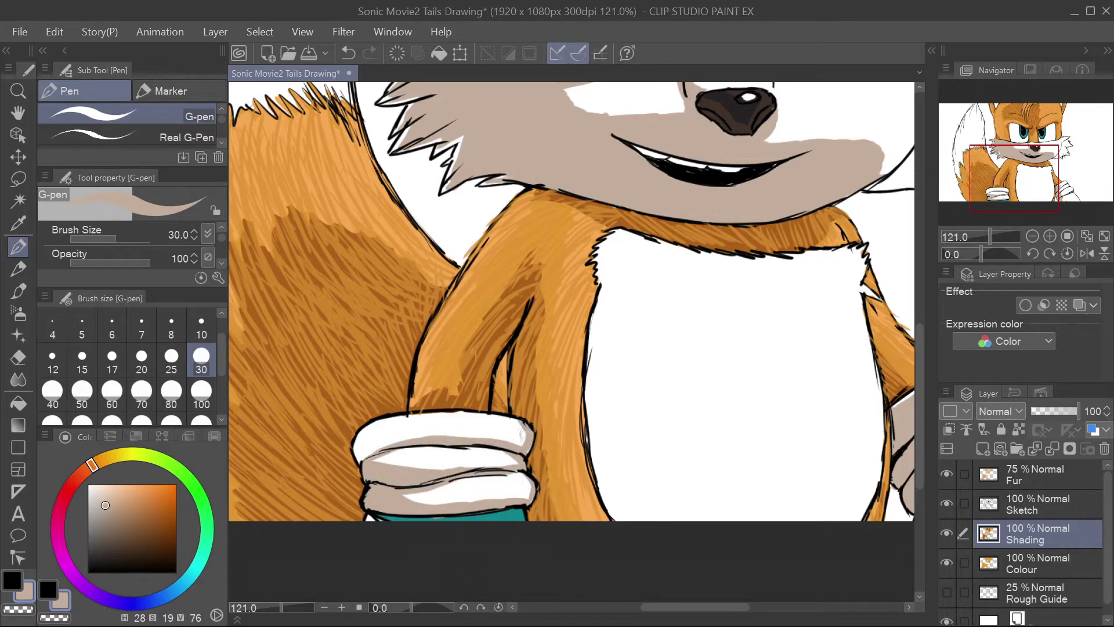
mouse_move(415, 427)
mouse_down()
mouse_move(357, 444)
mouse_move(413, 462)
mouse_move(447, 421)
mouse_move(493, 413)
mouse_up()
key(ctrl+0)
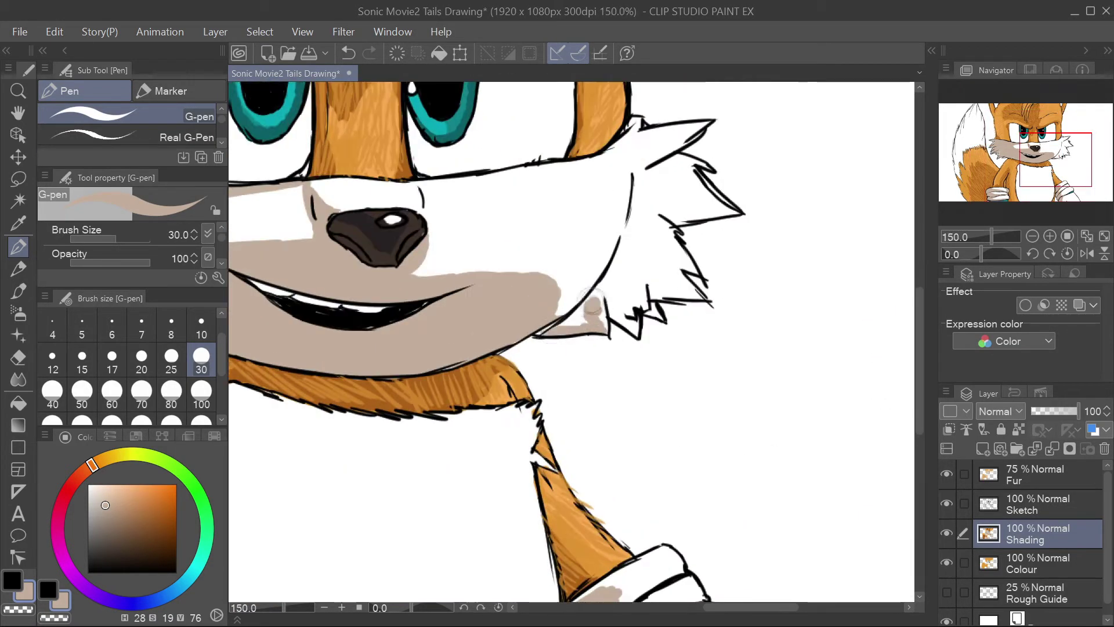
Step: Fill the right cheek tufts with beige shading out to their pointed tips
mouse_move(592, 306)
mouse_down()
mouse_move(592, 279)
mouse_move(664, 278)
mouse_move(669, 253)
mouse_move(631, 268)
mouse_up()
mouse_move(644, 157)
mouse_down()
mouse_move(667, 203)
mouse_move(633, 232)
mouse_move(650, 145)
mouse_move(670, 139)
mouse_move(637, 165)
mouse_move(722, 209)
mouse_move(718, 225)
mouse_up()
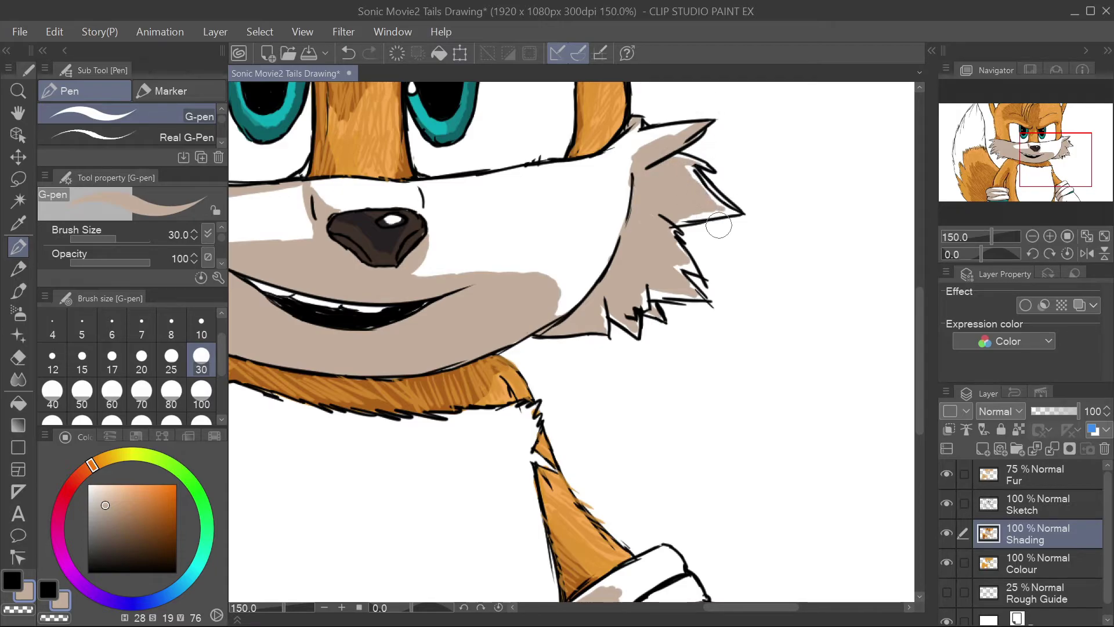
key(ctrl+0)
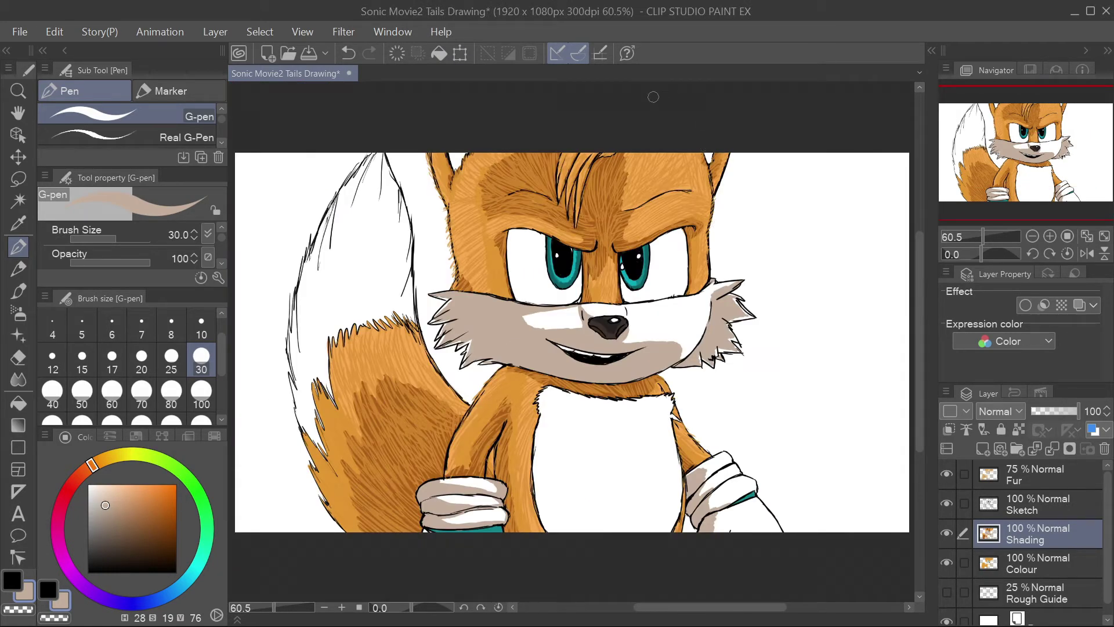
Step: Extend the beige shading from beside the nose across the right side of the muzzle
scroll(663, 318, up, 3)
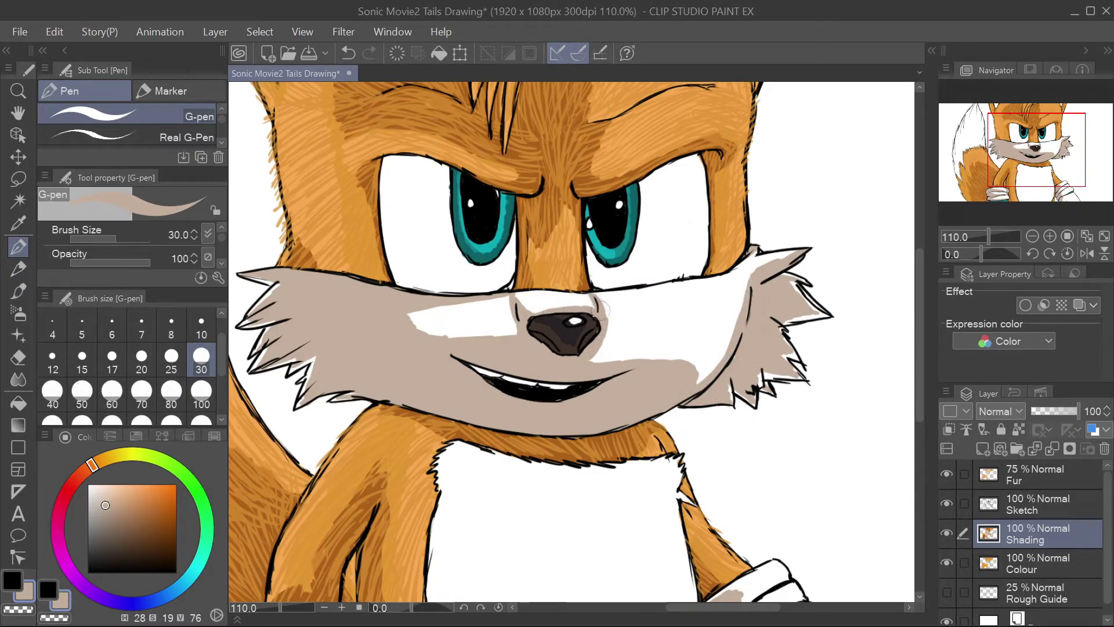
drag(589, 363, 616, 352)
drag(700, 350, 684, 356)
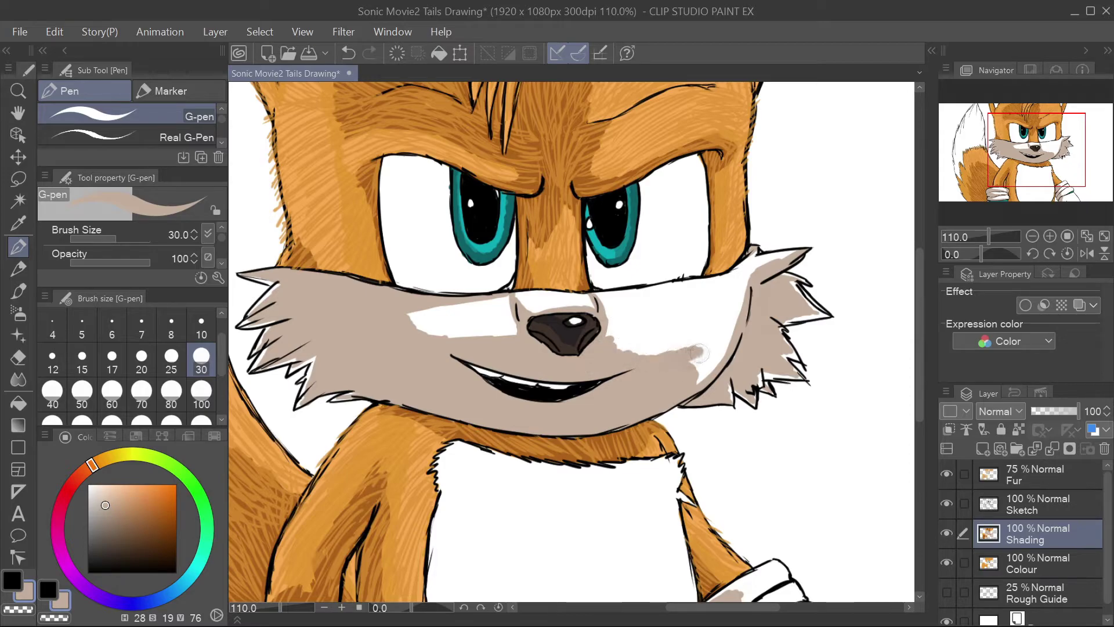
Step: Block in beige on the white tail tip and shade along its jagged orange border with brush size 10
drag(751, 609, 684, 609)
mouse_move(446, 451)
mouse_down()
mouse_move(500, 105)
mouse_move(552, 105)
mouse_move(522, 290)
mouse_move(435, 340)
mouse_move(444, 441)
mouse_up()
key(bracketleft)
key(bracketleft)
key(bracketleft)
key(bracketleft)
key(bracketleft)
key(bracketleft)
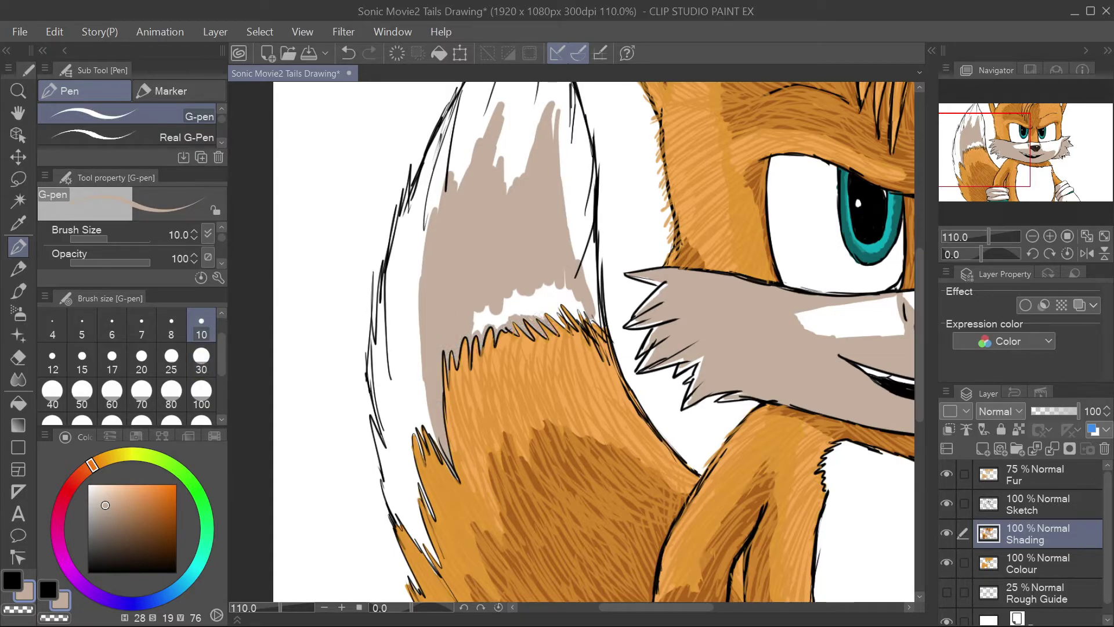
drag(551, 325, 562, 301)
Step: Return the brush to size 30, fill the tail tip's white gap, and extend the beige shading upward in tapered strokes
key(bracketright)
key(bracketright)
key(bracketright)
key(bracketright)
key(bracketright)
key(bracketright)
mouse_move(470, 325)
mouse_down()
mouse_move(586, 272)
mouse_move(560, 116)
mouse_up()
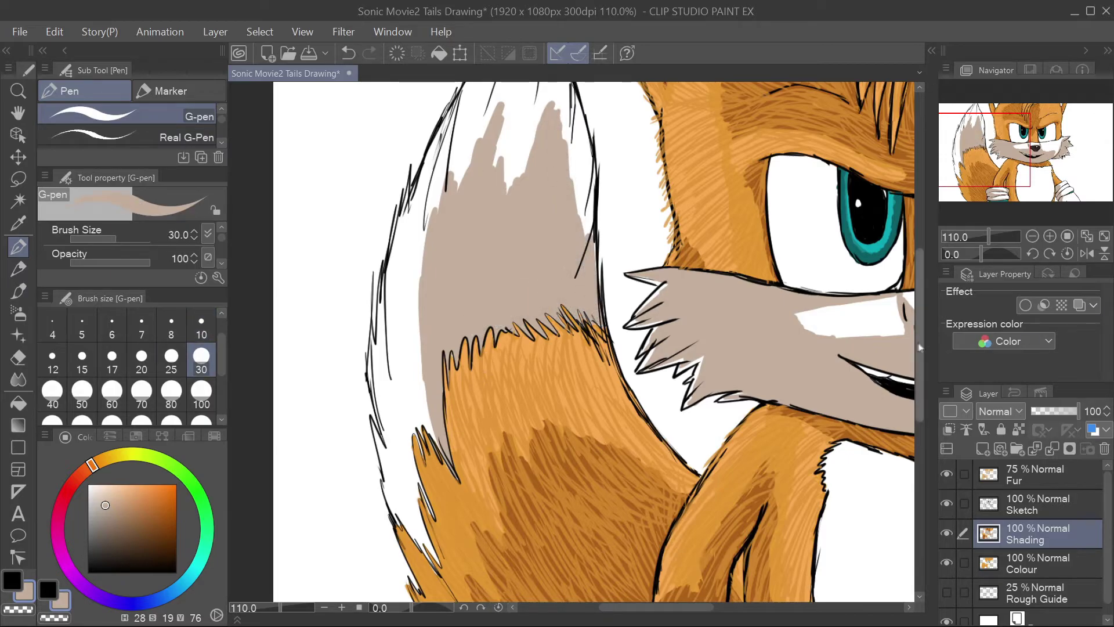
drag(919, 349, 920, 341)
drag(502, 189, 525, 87)
drag(505, 212, 533, 116)
drag(583, 148, 593, 255)
drag(920, 363, 927, 318)
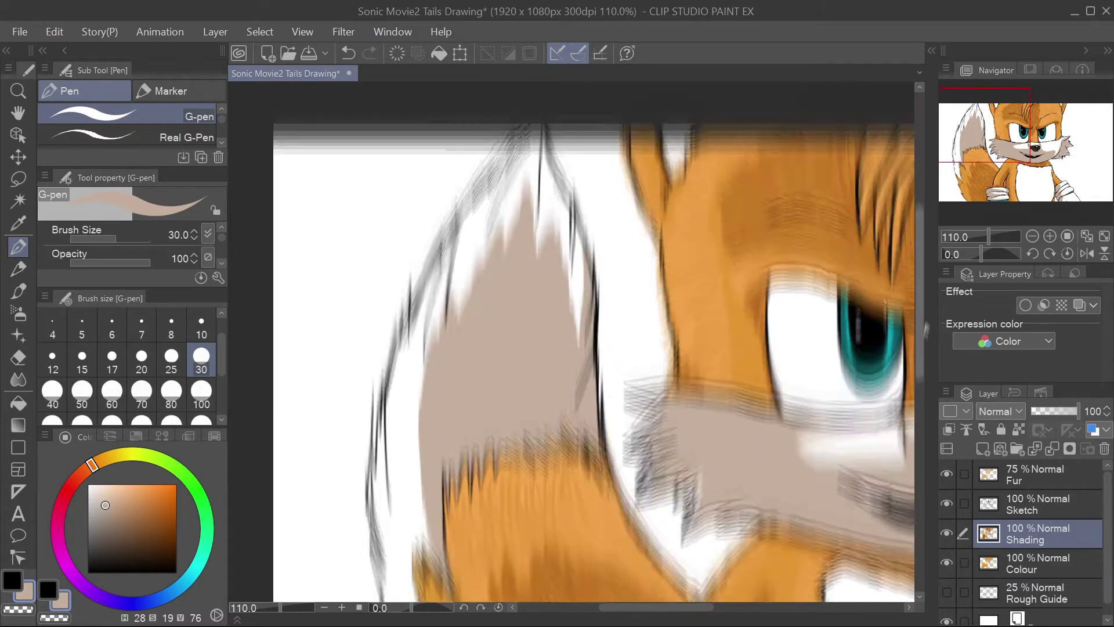
Step: Extend the beige shading down the outer side of the white tail tip into its narrow lower point
scroll(905, 360, down, 10)
mouse_move(415, 395)
mouse_down()
mouse_move(400, 125)
mouse_move(385, 269)
mouse_move(411, 371)
mouse_move(425, 313)
mouse_move(427, 386)
mouse_up()
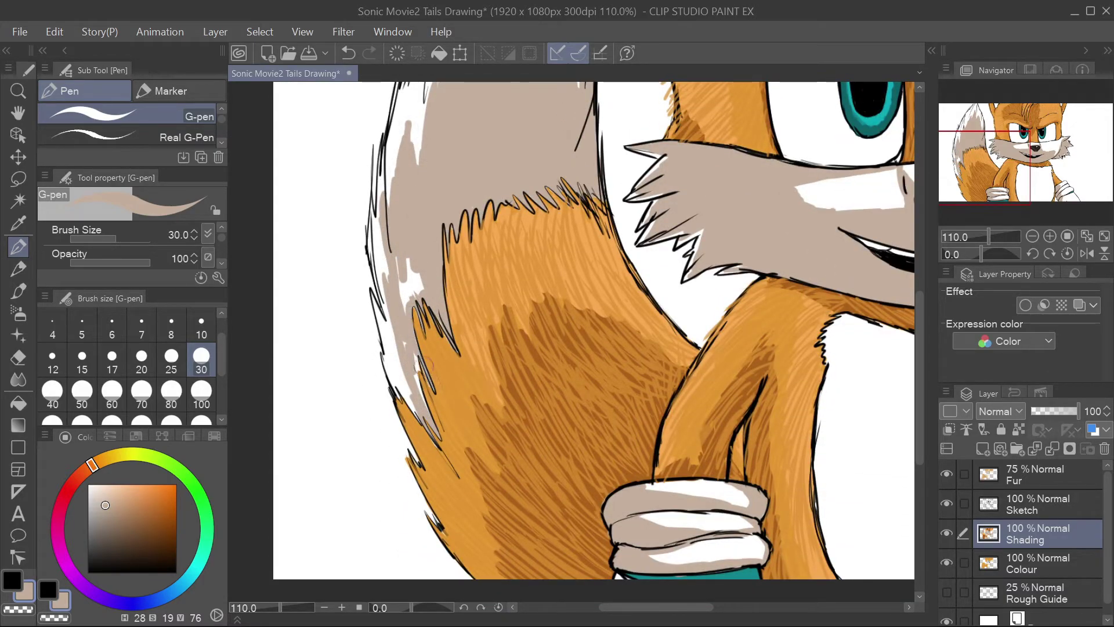
drag(415, 302, 392, 272)
drag(392, 366, 405, 398)
scroll(415, 348, down, 4)
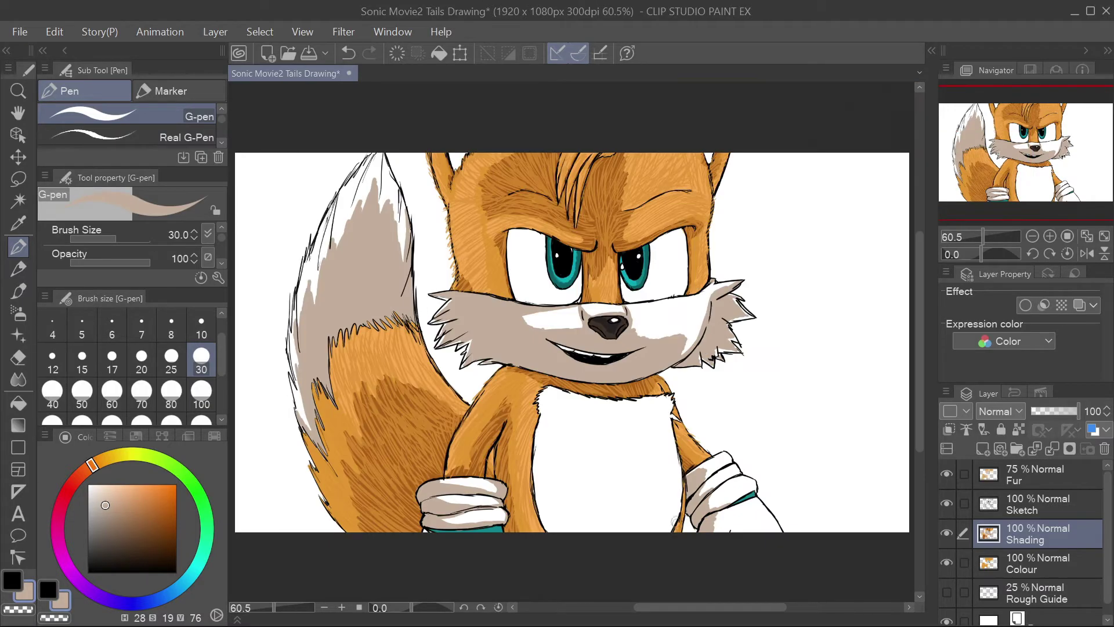
scroll(662, 515, up, 6)
scroll(555, 460, up, 2)
scroll(545, 511, down, 5)
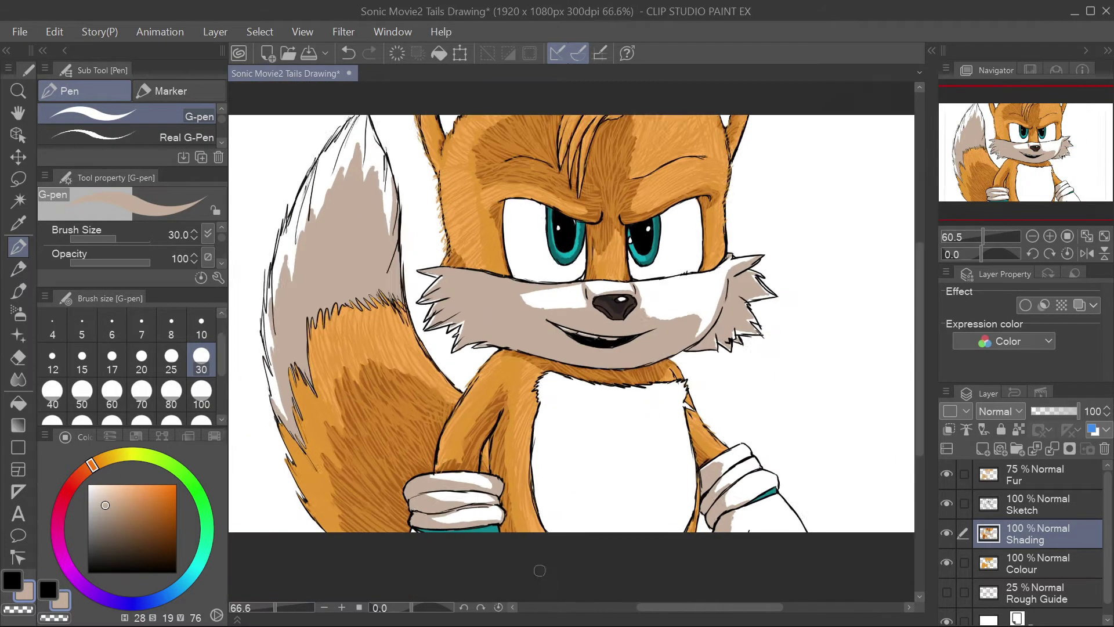
Step: Draw beige fur strokes along the sides, upper edge and lower edge of the white chest
scroll(609, 546, up, 6)
drag(468, 513, 409, 441)
drag(449, 429, 399, 348)
drag(441, 351, 406, 267)
drag(447, 302, 409, 220)
drag(434, 108, 467, 205)
mouse_move(488, 119)
mouse_down()
mouse_move(512, 203)
mouse_move(650, 174)
mouse_move(766, 244)
mouse_move(801, 407)
mouse_move(801, 510)
mouse_up()
drag(496, 531, 461, 406)
mouse_move(583, 530)
mouse_down()
mouse_move(563, 444)
mouse_move(619, 459)
mouse_up()
Step: Reduce the brush size to 20 and add beige fur strokes to the chest's lower right edge and left half
key(bracketleft)
key(bracketleft)
drag(656, 529, 699, 467)
drag(725, 529, 778, 482)
drag(516, 447, 476, 343)
drag(545, 324, 518, 187)
drag(538, 284, 516, 187)
drag(488, 357, 444, 210)
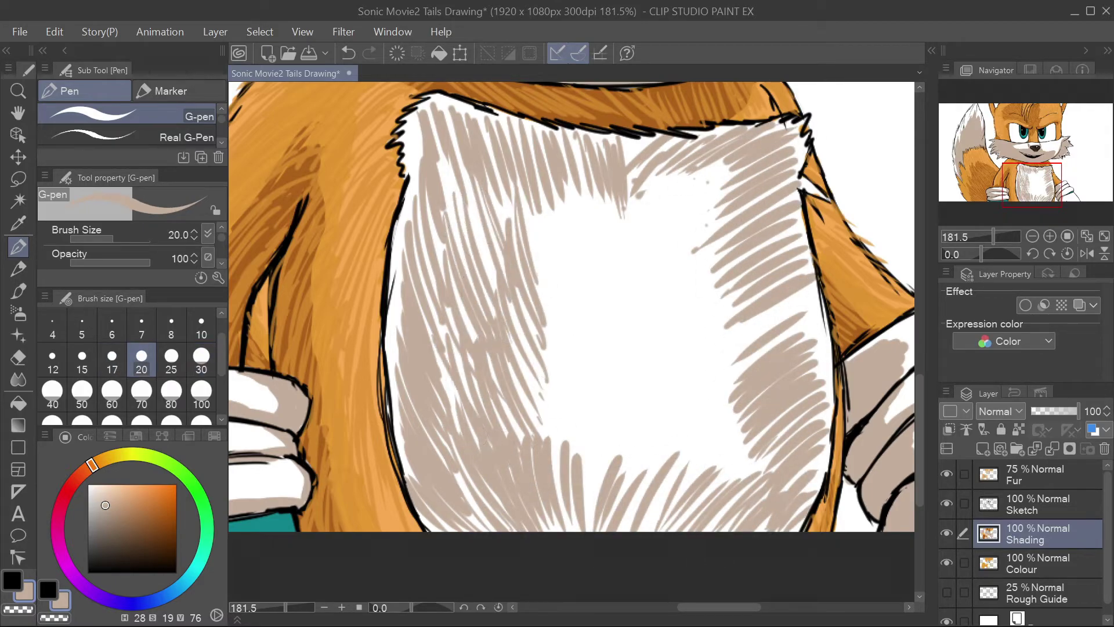
Step: Thicken the beige fur strokes along the chest's left side, bottom centre and right edge
drag(476, 435, 431, 336)
drag(436, 300, 409, 123)
drag(492, 289, 456, 143)
drag(583, 529, 601, 458)
drag(591, 503, 606, 459)
mouse_move(769, 348)
mouse_down()
mouse_move(812, 293)
mouse_move(812, 470)
mouse_up()
drag(813, 206, 799, 273)
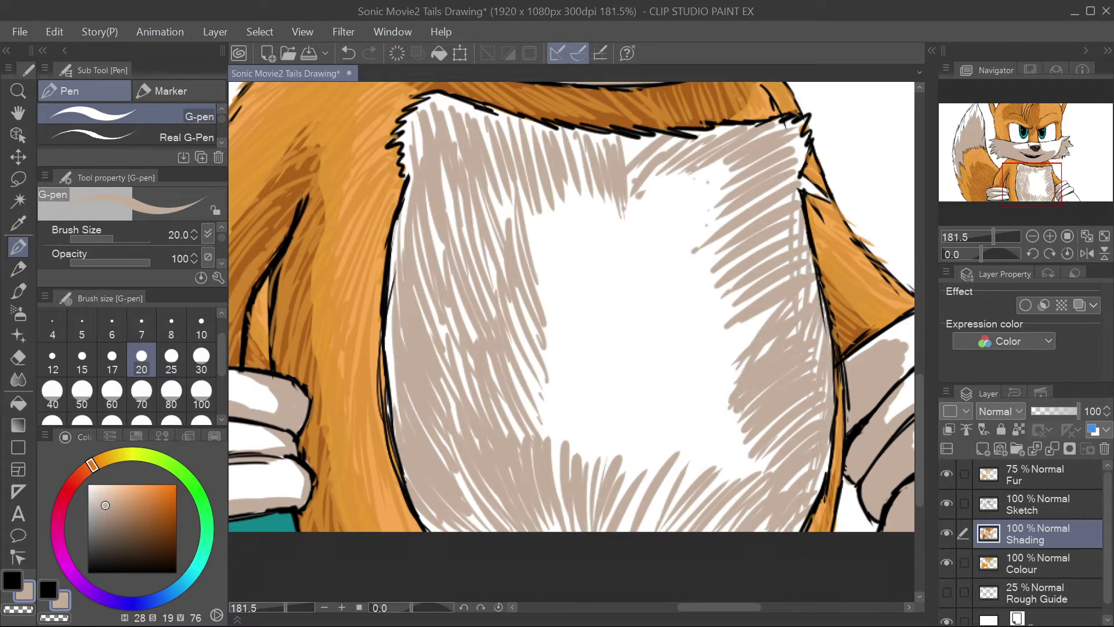
Step: Layer beige fur strokes across the top of the chest and down its centre line
drag(803, 145, 784, 171)
drag(745, 160, 667, 331)
drag(728, 143, 615, 275)
drag(560, 166, 506, 237)
drag(522, 107, 480, 147)
drag(560, 362, 522, 469)
drag(606, 348, 545, 485)
drag(624, 215, 583, 444)
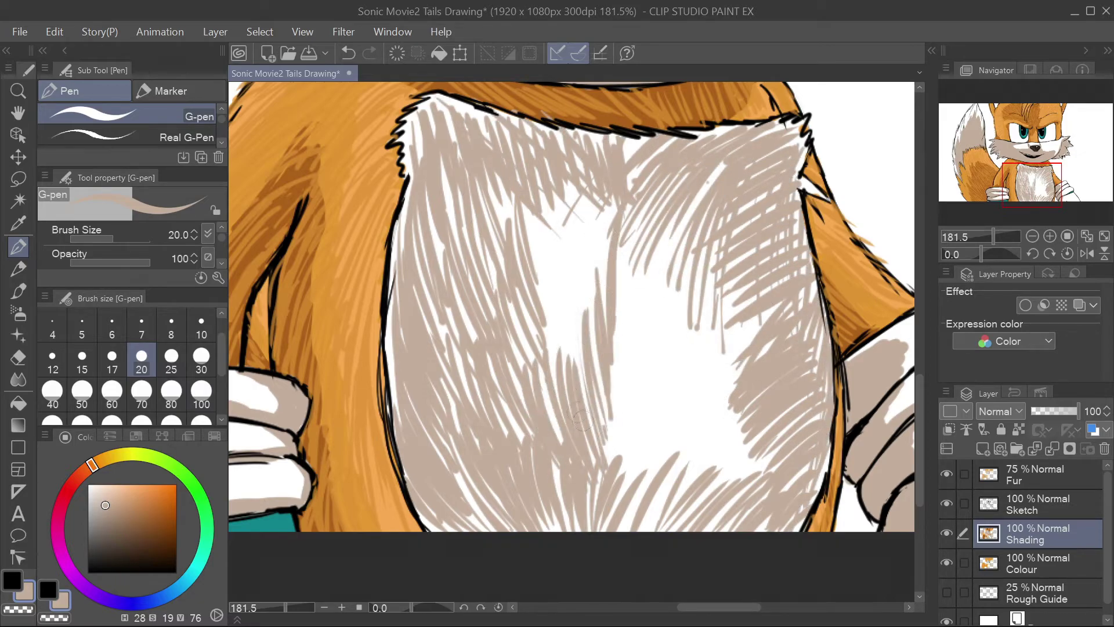
Step: Draw beige fur strokes down the centre of the white chest and outward across its right half
drag(583, 224, 530, 380)
drag(607, 203, 577, 351)
drag(586, 180, 566, 249)
drag(679, 421, 615, 510)
drag(728, 392, 630, 491)
drag(606, 487, 691, 348)
drag(693, 287, 600, 459)
drag(687, 235, 615, 319)
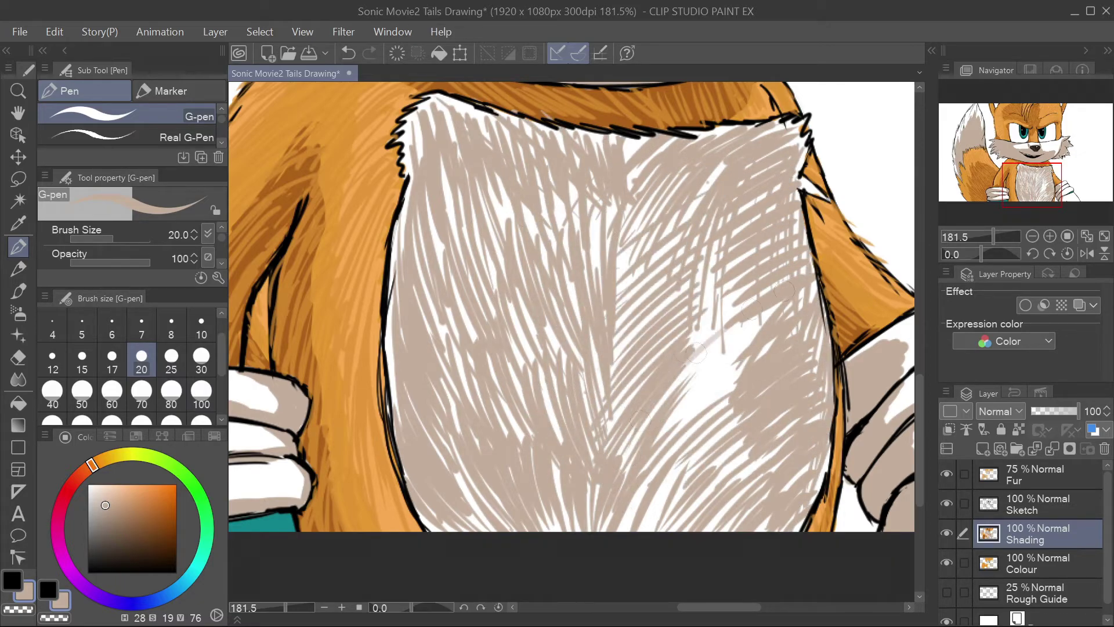
Step: Fill the remaining white gaps in the chest's right half and lower centre with short beige fur strokes
drag(757, 329, 678, 391)
drag(749, 357, 656, 452)
drag(719, 260, 690, 365)
drag(725, 165, 684, 223)
drag(647, 200, 616, 268)
drag(542, 302, 523, 354)
drag(753, 252, 727, 270)
drag(694, 360, 675, 389)
drag(758, 323, 729, 354)
drag(667, 494, 654, 530)
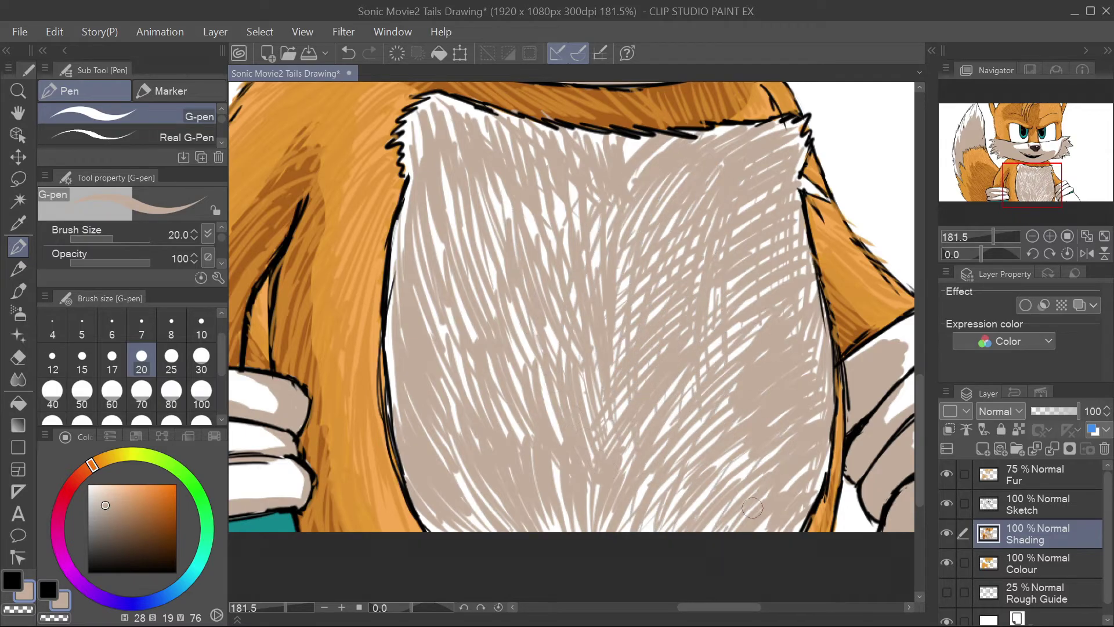
Step: Change the colour to dark grey-brown (HSV 35, 16, 46) and paint a solid shadow along the chest's left edge
key(ctrl+0)
double_click(24, 590)
click(713, 361)
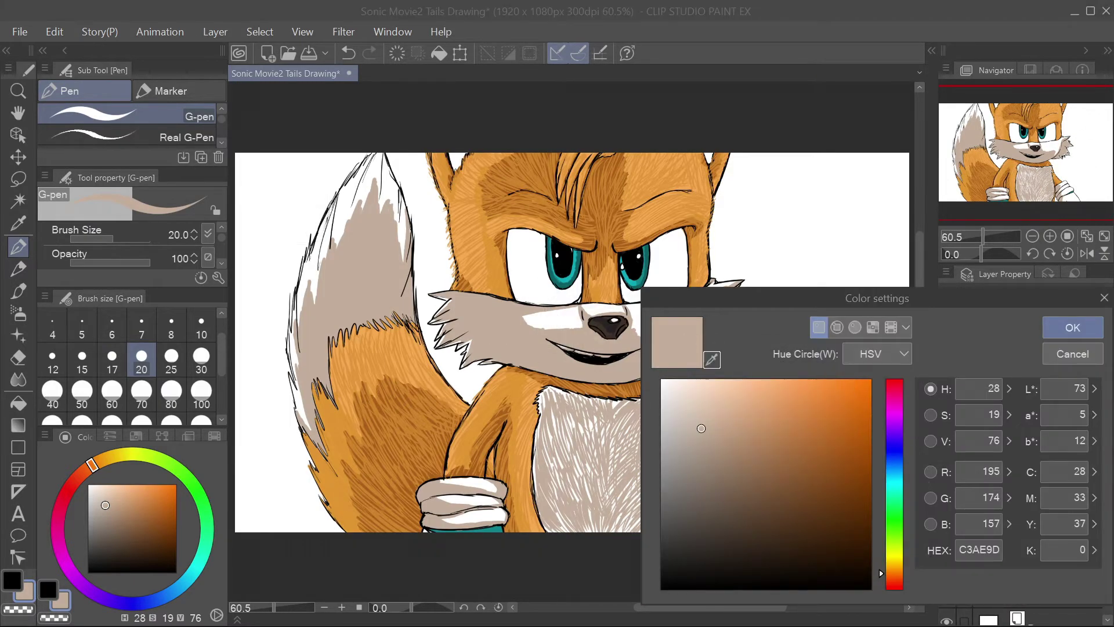
click(1072, 328)
scroll(575, 528, up, 5)
mouse_move(475, 526)
mouse_down()
mouse_move(487, 501)
mouse_move(464, 325)
mouse_up()
drag(473, 212, 485, 386)
drag(457, 255, 452, 464)
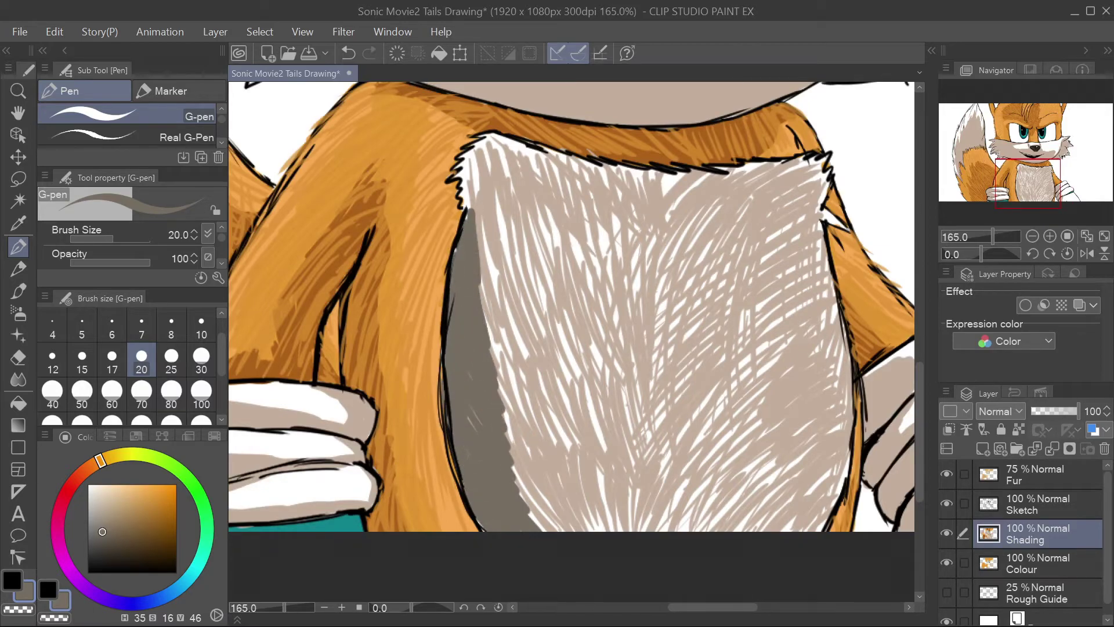
mouse_move(467, 196)
mouse_down()
mouse_move(471, 174)
mouse_move(485, 256)
mouse_up()
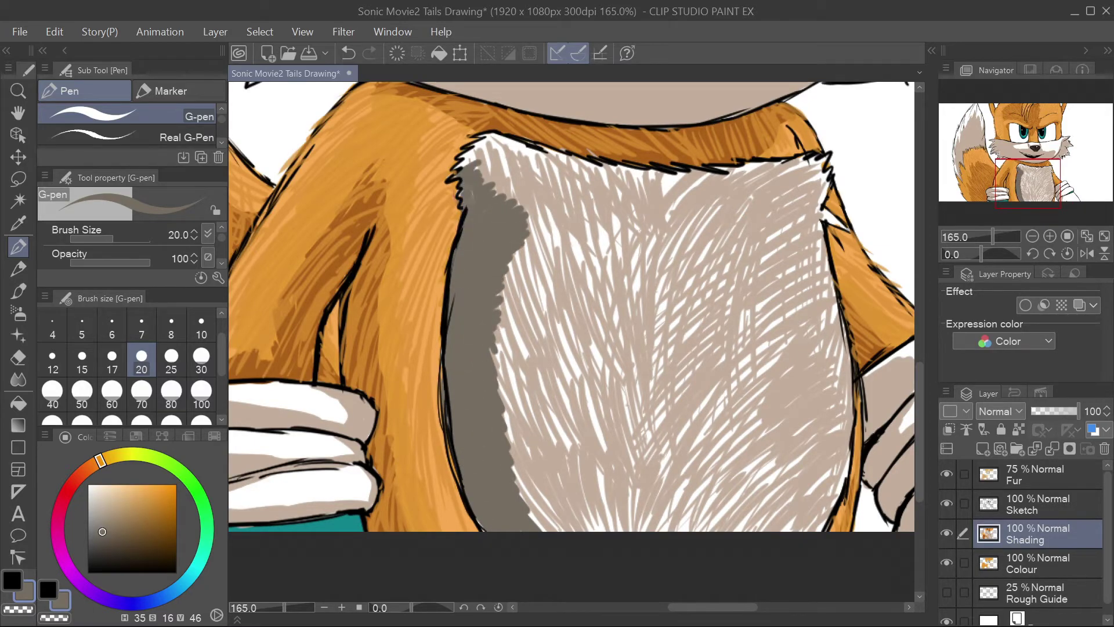
Step: Pick a lighter grey with a value of 67 and layer fur strokes over the chest's left half beside the shadow
click(96, 511)
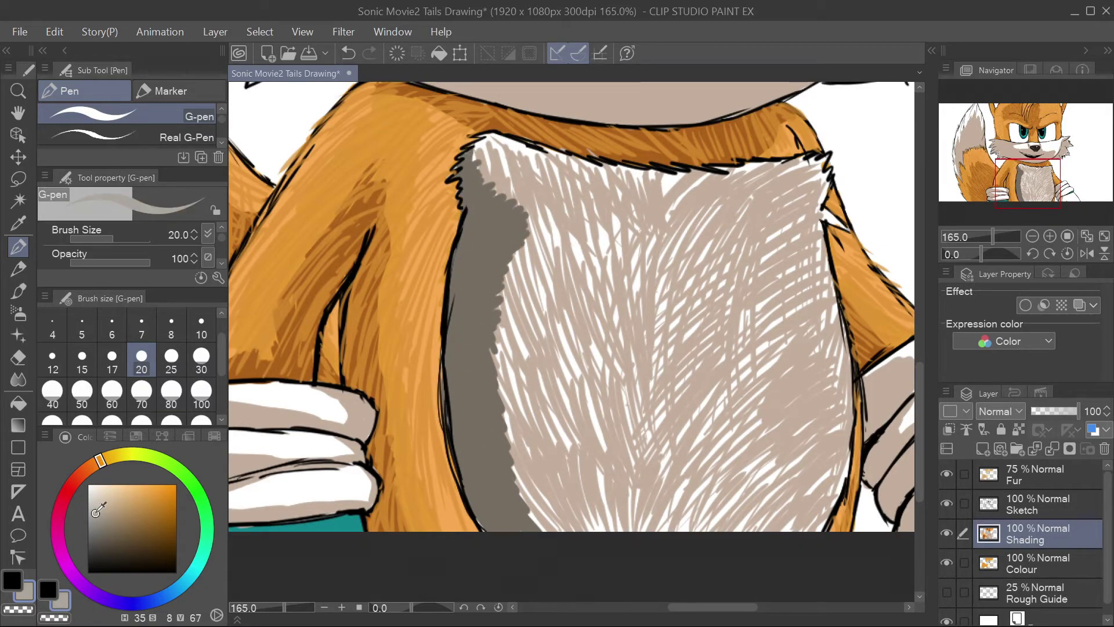
mouse_move(586, 365)
mouse_down()
mouse_move(540, 482)
mouse_move(566, 429)
mouse_up()
drag(528, 296, 505, 397)
drag(572, 212, 516, 299)
drag(653, 342, 620, 452)
drag(607, 362, 578, 459)
drag(554, 275, 538, 377)
drag(623, 218, 612, 270)
Step: Add more grey fur strokes along the chest's upper left edge and down its lower centre
drag(612, 225, 581, 241)
drag(578, 150, 490, 168)
drag(537, 163, 499, 198)
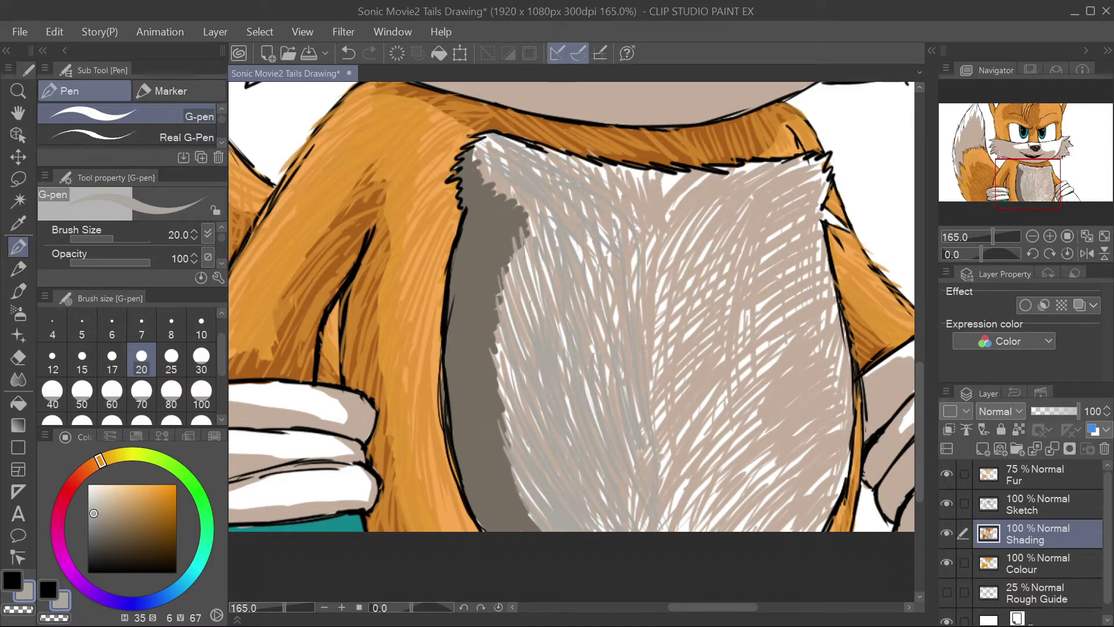
drag(658, 331, 649, 473)
scroll(629, 567, down, 1)
drag(583, 418, 597, 527)
drag(627, 481, 604, 529)
Step: Change the colour to light beige (HSV 30, 14, 83) and draw fur strokes down the chest's right half
click(26, 597)
click(691, 411)
click(1071, 251)
drag(730, 229, 696, 357)
drag(737, 299, 699, 438)
drag(752, 406, 715, 525)
drag(720, 333, 694, 406)
drag(748, 411, 725, 444)
drag(736, 206, 693, 247)
drag(700, 461, 674, 526)
Step: Extend the light beige fur strokes from the chest's lower right towards its centre line and upper middle
drag(740, 485, 720, 519)
drag(694, 419, 651, 485)
drag(687, 402, 612, 478)
drag(687, 369, 635, 423)
drag(688, 325, 631, 388)
drag(720, 200, 636, 255)
drag(696, 197, 616, 240)
drag(703, 240, 659, 293)
Step: Draw light beige fur strokes across the lower part of the tail's shaded white tip
key(ctrl+0)
scroll(653, 352, down, 5)
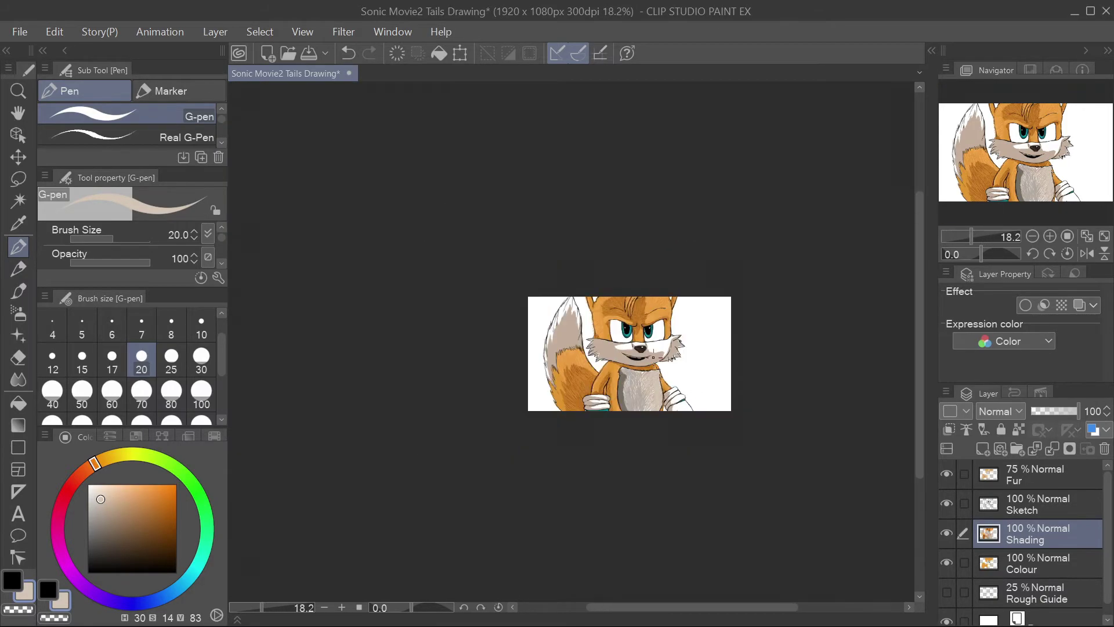
scroll(600, 373, up, 7)
drag(279, 222, 289, 297)
drag(291, 221, 298, 290)
drag(302, 220, 310, 286)
drag(317, 219, 322, 277)
drag(339, 219, 347, 286)
drag(355, 224, 374, 261)
Step: Continue the light beige fur strokes over the upper part and left side of the tail's shaded tip
drag(359, 122, 370, 216)
drag(349, 123, 356, 208)
drag(315, 111, 323, 216)
drag(282, 162, 290, 225)
scroll(290, 279, left, 3)
drag(404, 417, 428, 489)
drag(397, 331, 419, 431)
drag(433, 261, 444, 401)
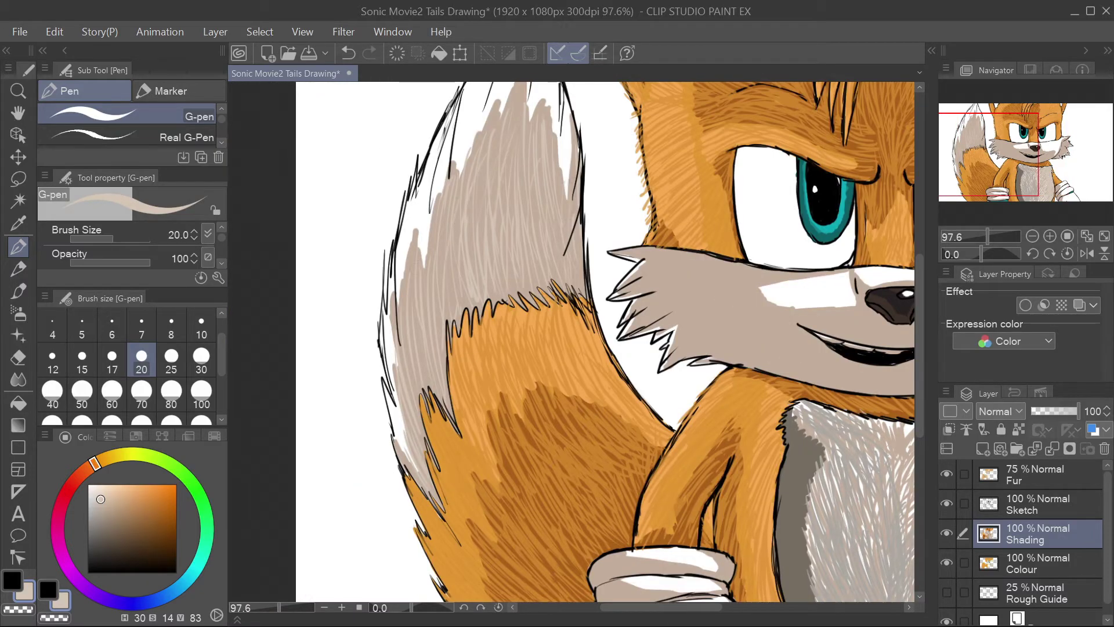
scroll(517, 94, down, 2)
scroll(583, 337, up, 3)
drag(621, 270, 681, 355)
key(ctrl+z)
Step: Choose a paler beige (HSV 30, 9, 92) and tint the white highlights on the muzzle and above the nose
drag(101, 494, 95, 490)
mouse_move(644, 315)
mouse_down()
mouse_move(869, 205)
mouse_move(795, 250)
mouse_move(755, 371)
mouse_move(759, 334)
mouse_move(616, 272)
mouse_up()
mouse_move(678, 325)
mouse_down()
mouse_move(667, 342)
mouse_move(748, 331)
mouse_move(697, 279)
mouse_move(800, 245)
mouse_move(764, 325)
mouse_up()
mouse_move(563, 263)
mouse_down()
mouse_move(581, 281)
mouse_move(575, 268)
mouse_up()
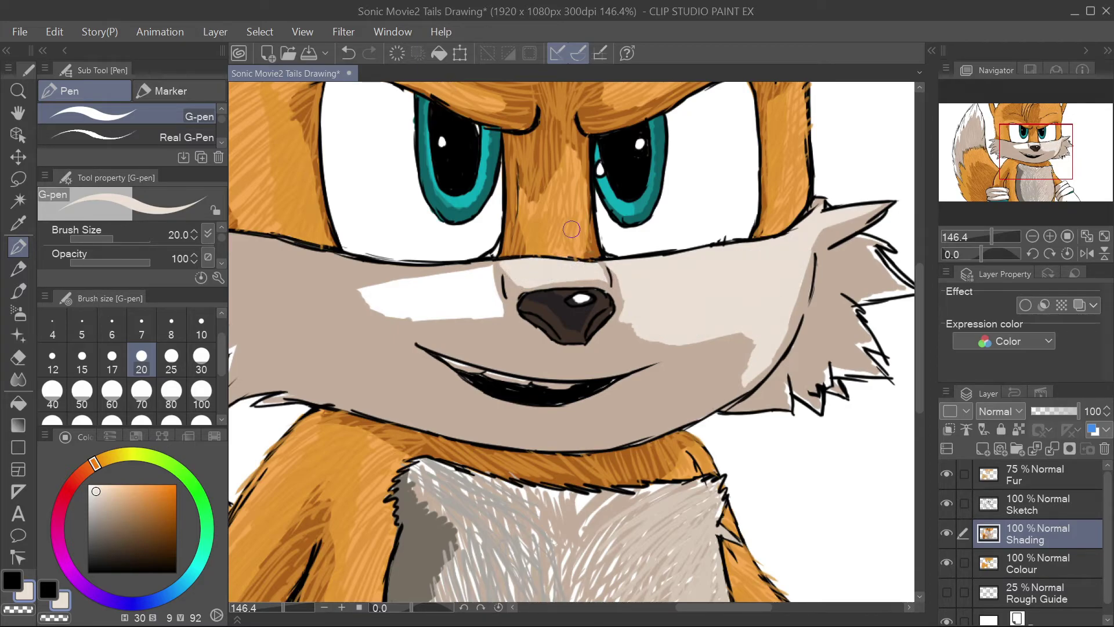
drag(418, 309, 490, 274)
mouse_move(359, 290)
mouse_down()
mouse_move(477, 274)
mouse_move(441, 293)
mouse_move(485, 287)
mouse_up()
Step: Sample the muzzle's pale beige and cover the white edges of the left and right cheek tufts
alt+click(510, 298)
alt+click(638, 285)
scroll(495, 253, left, 5)
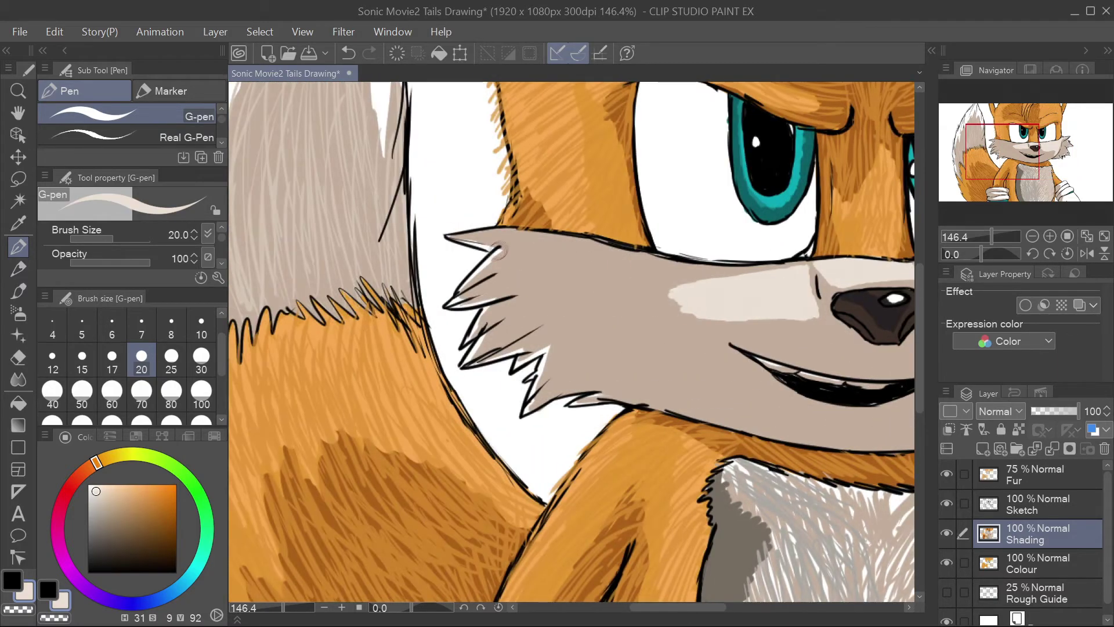
drag(516, 368, 542, 355)
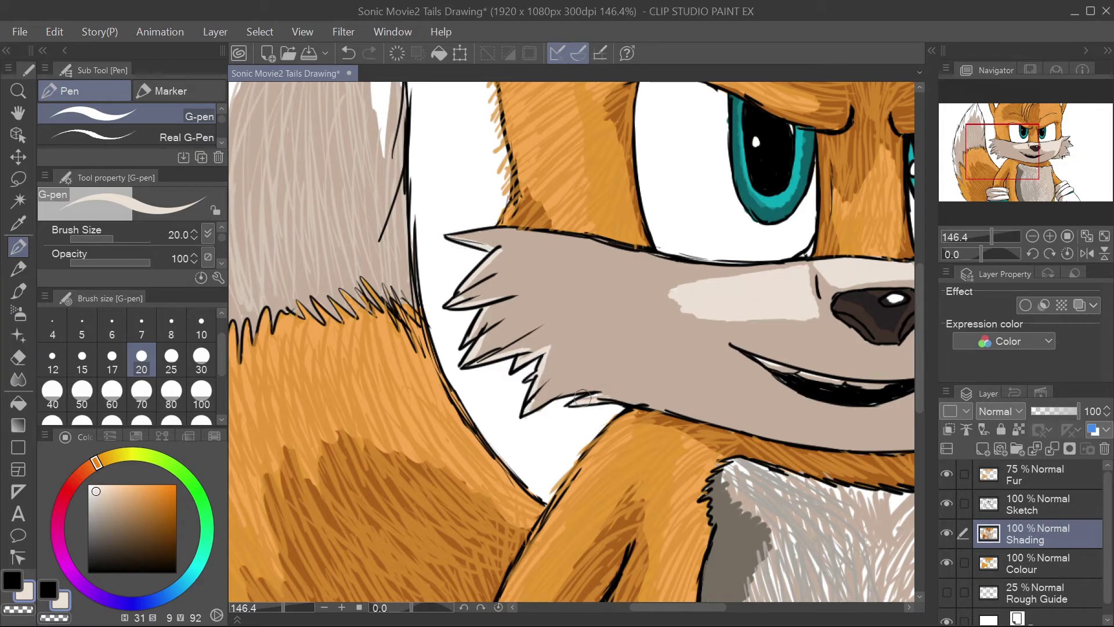
scroll(586, 399, right, 9)
mouse_move(606, 365)
mouse_down()
mouse_move(624, 361)
mouse_move(620, 334)
mouse_up()
drag(666, 292, 625, 249)
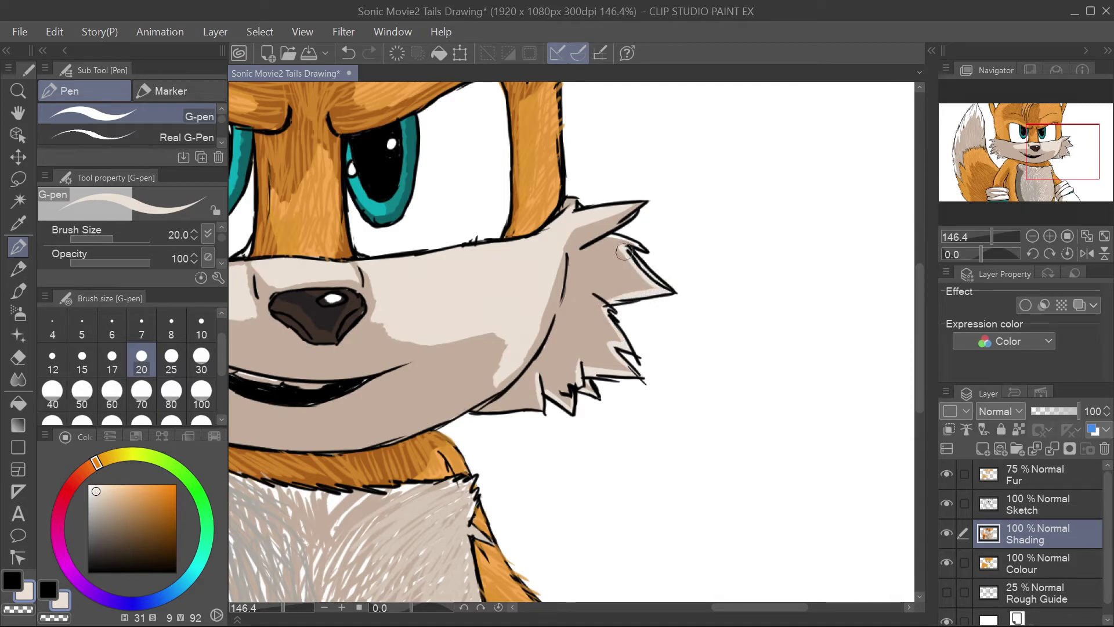
scroll(642, 246, down, 9)
scroll(577, 148, up, 6)
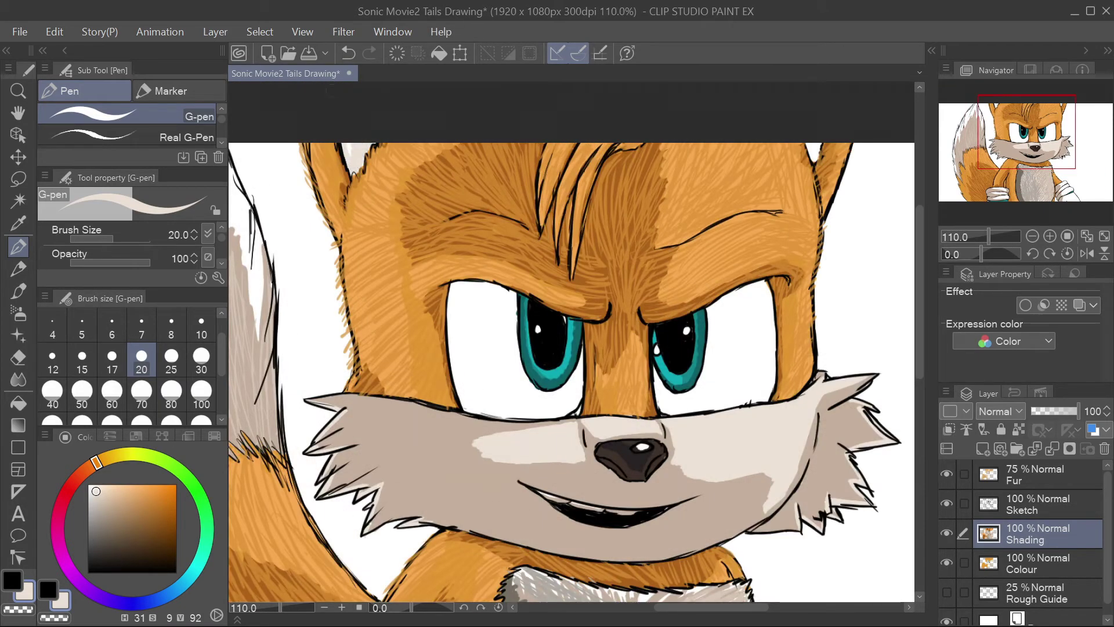
key(ctrl+0)
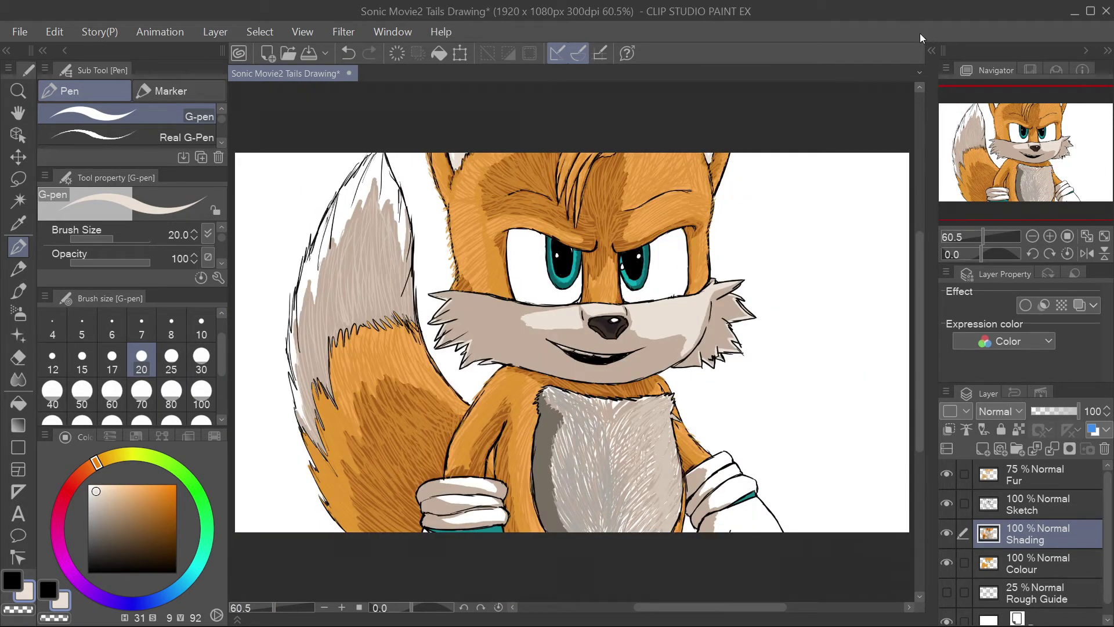
Step: Draw light beige fur strokes (HSV 30, 14, 83) inward from the tips of the left cheek tufts
scroll(491, 303, up, 5)
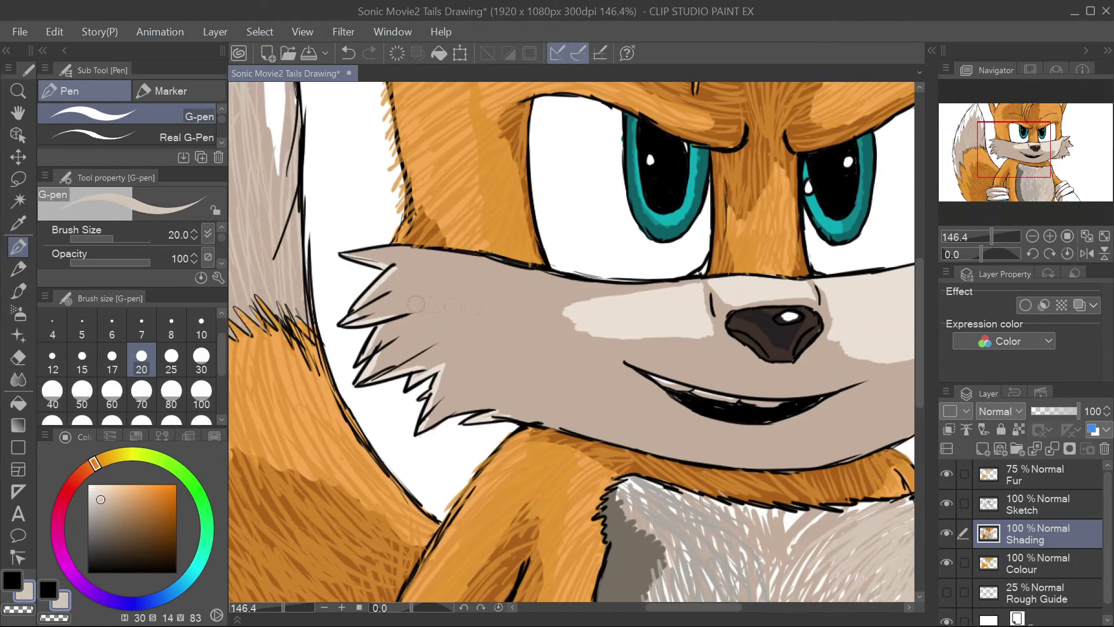
key(ctrl+z)
drag(430, 272, 388, 293)
mouse_move(427, 335)
mouse_down()
mouse_move(459, 382)
mouse_move(438, 426)
mouse_up()
mouse_move(478, 286)
mouse_down()
mouse_move(458, 325)
mouse_move(523, 391)
mouse_up()
Step: Draw matching light beige fur strokes over the right cheek tufts
drag(733, 607, 780, 607)
drag(642, 395, 663, 419)
drag(684, 356, 732, 383)
mouse_move(696, 331)
mouse_down()
mouse_move(730, 344)
mouse_move(754, 273)
mouse_move(725, 273)
mouse_up()
key(ctrl+0)
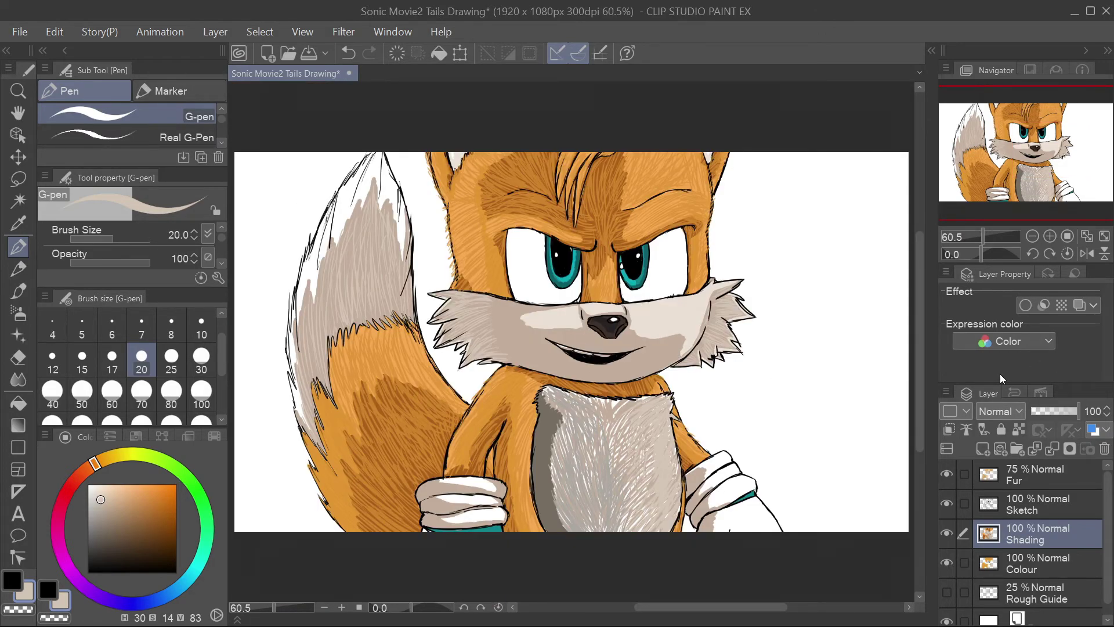
Step: Switch to the Colour layer, sample the mouth's black and fill the gaps inside the mouth
scroll(595, 377, up, 5)
key(alt+[)
alt+click(609, 319)
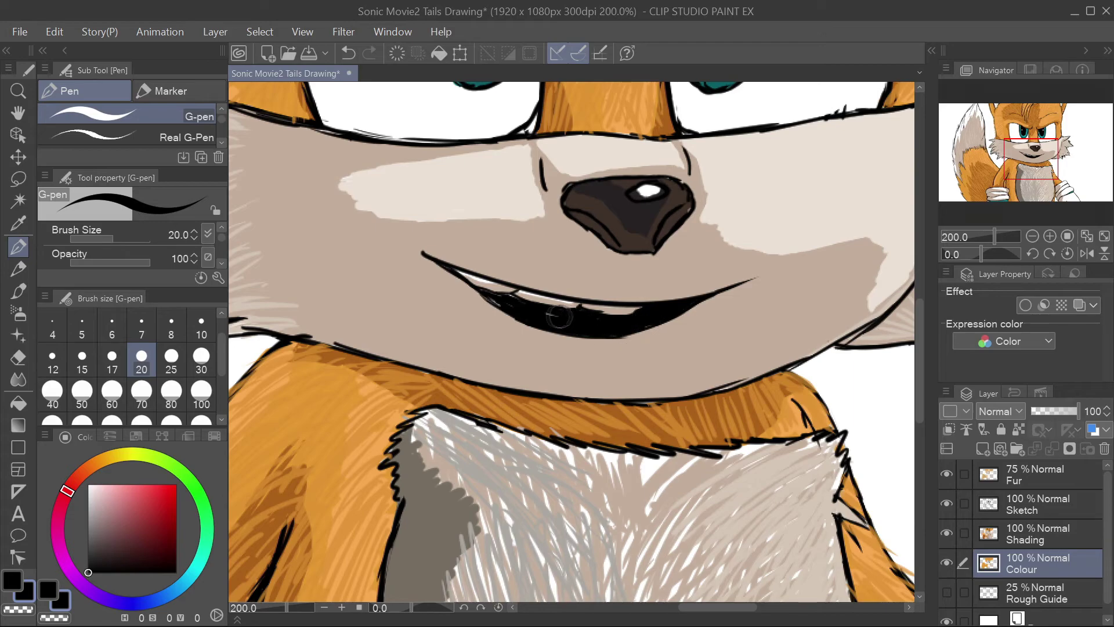
key(ctrl+0)
Step: Choose mauve grey (HSV 15, 7, 65), enlarge the brush to 30 and shade around the white of the right eye
double_click(65, 601)
click(712, 359)
click(583, 444)
click(1072, 327)
scroll(649, 273, up, 5)
drag(559, 294, 599, 352)
key(])
key(])
mouse_move(654, 183)
mouse_down()
mouse_move(745, 151)
mouse_move(749, 338)
mouse_up()
mouse_move(564, 282)
mouse_down()
mouse_move(595, 337)
mouse_move(623, 343)
mouse_move(676, 180)
mouse_up()
drag(748, 325, 636, 349)
mouse_move(755, 155)
mouse_down()
mouse_move(682, 198)
mouse_move(696, 168)
mouse_move(748, 163)
mouse_move(747, 293)
mouse_up()
Step: Paint the same mauve-grey shading around the edges of the left eye's white
drag(719, 607, 678, 607)
mouse_move(597, 148)
mouse_down()
mouse_move(576, 238)
mouse_move(607, 351)
mouse_move(577, 290)
mouse_move(596, 127)
mouse_up()
mouse_move(775, 255)
mouse_down()
mouse_move(767, 305)
mouse_move(737, 354)
mouse_up()
drag(620, 353, 735, 359)
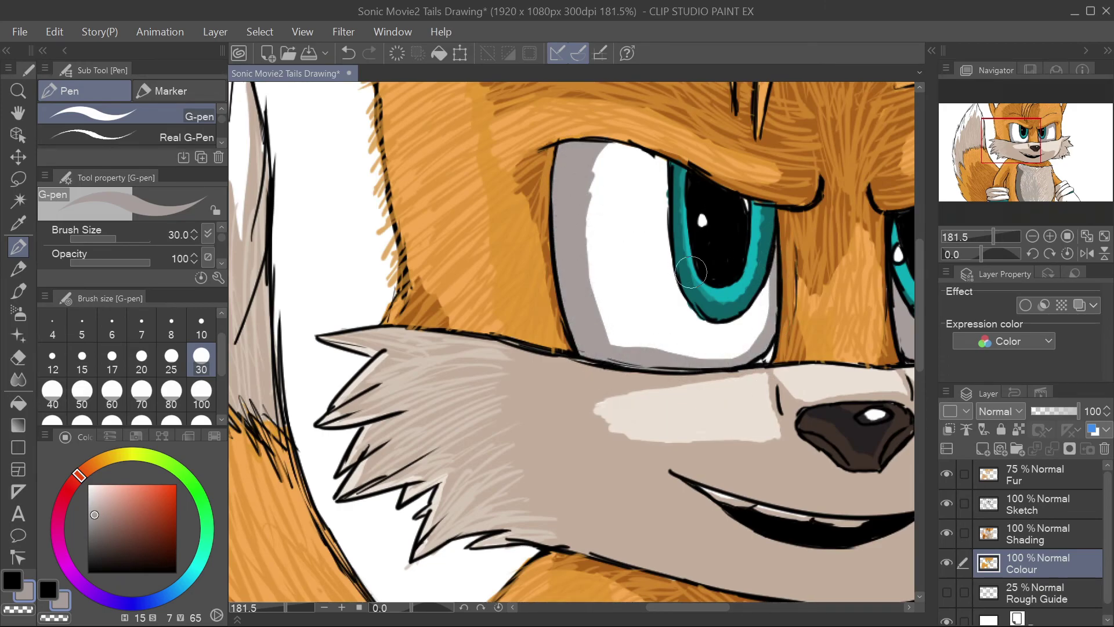
mouse_move(604, 174)
mouse_down()
mouse_move(667, 220)
mouse_move(615, 157)
mouse_up()
Step: Return to the Shading layer and widen the mauve-grey shading around the left eye's iris, upper edge and lower edge
click(1026, 533)
click(1021, 563)
click(946, 562)
click(946, 562)
click(1026, 533)
mouse_move(663, 206)
mouse_down()
mouse_move(666, 271)
mouse_move(756, 308)
mouse_move(752, 340)
mouse_up()
drag(659, 228, 597, 182)
mouse_move(586, 255)
mouse_down()
mouse_move(604, 293)
mouse_move(583, 247)
mouse_up()
mouse_move(676, 345)
mouse_down()
mouse_move(698, 341)
mouse_move(688, 320)
mouse_up()
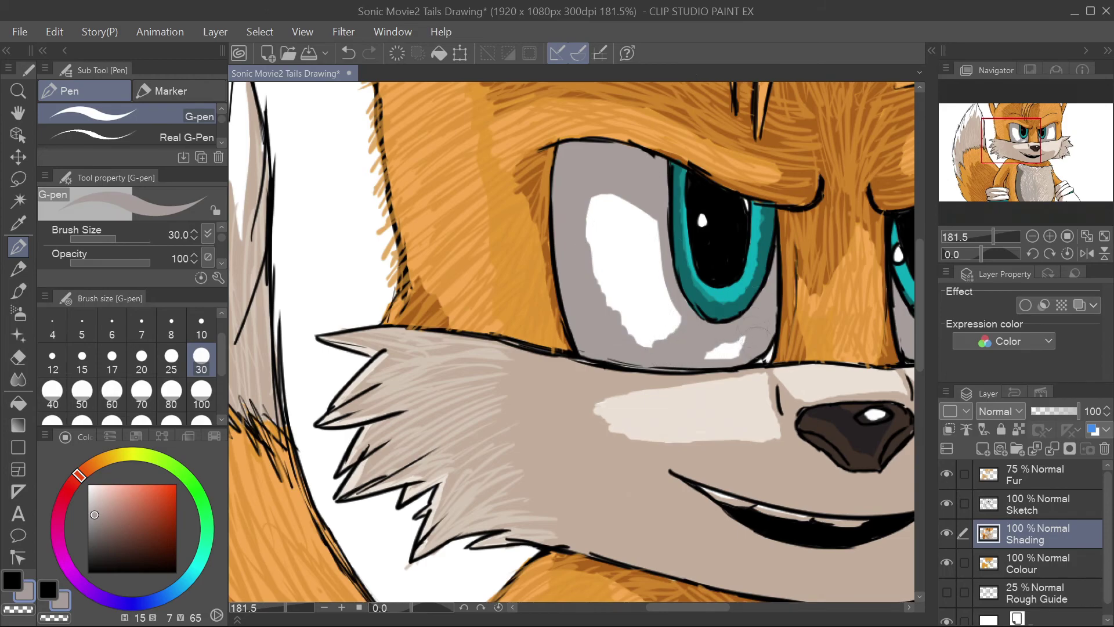
key(ctrl+0)
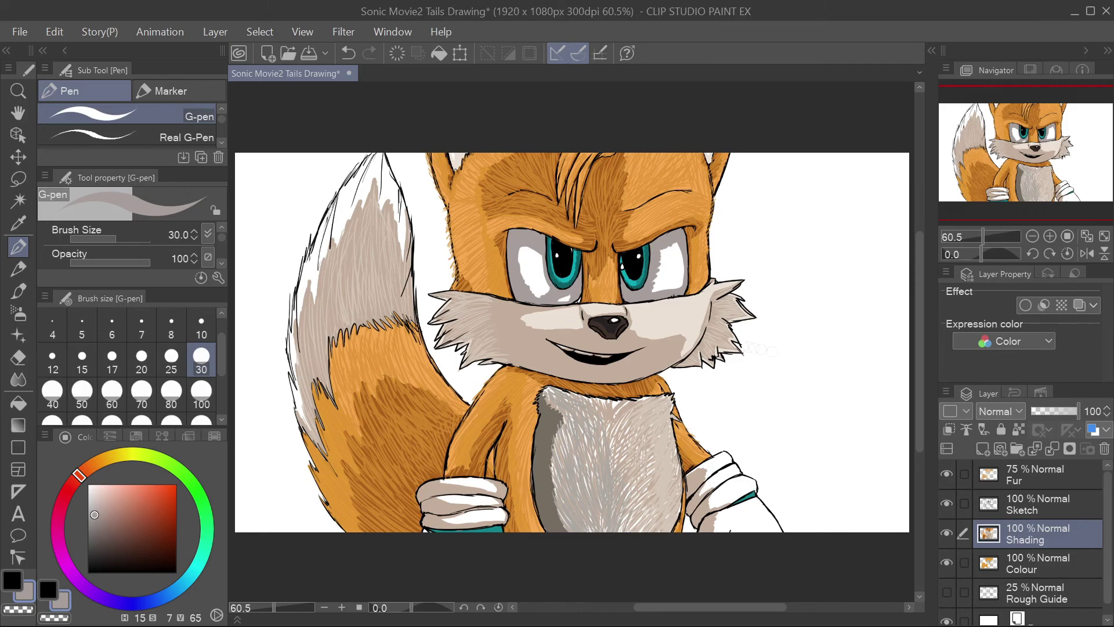
Step: Sample the nose's dark grey (HSV 348, 9, 29) and paint it over the nose's brown areas, undoing the last stroke
scroll(606, 324, up, 4)
alt+click(606, 324)
alt+click(545, 339)
alt+click(620, 321)
mouse_move(631, 314)
mouse_down()
mouse_move(630, 334)
mouse_move(665, 311)
mouse_up()
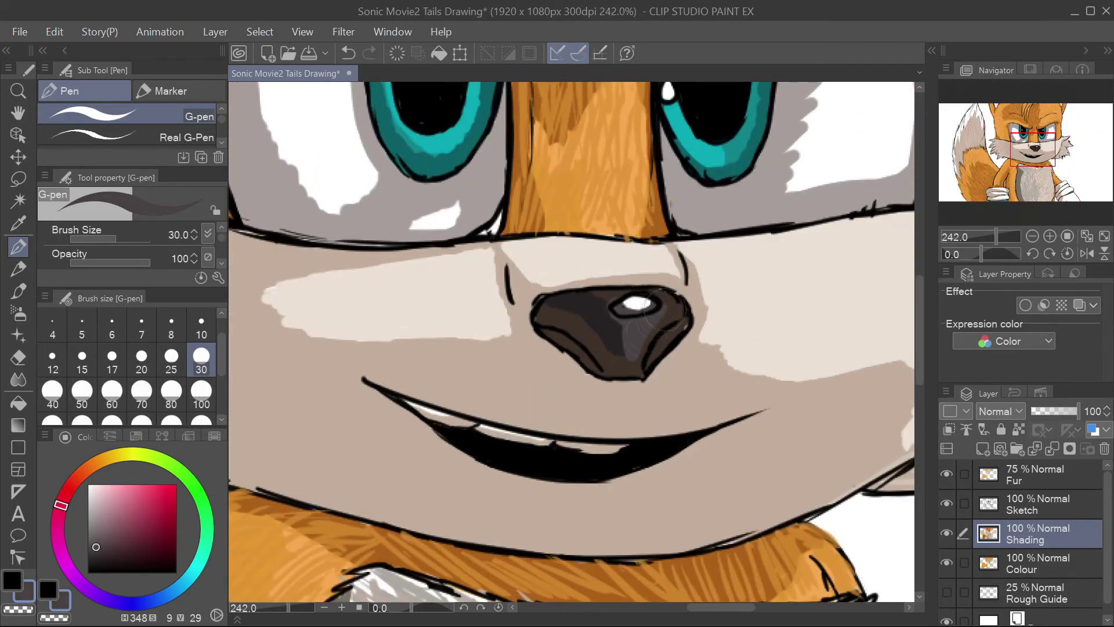
mouse_move(542, 323)
mouse_down()
mouse_move(644, 372)
mouse_move(646, 307)
mouse_up()
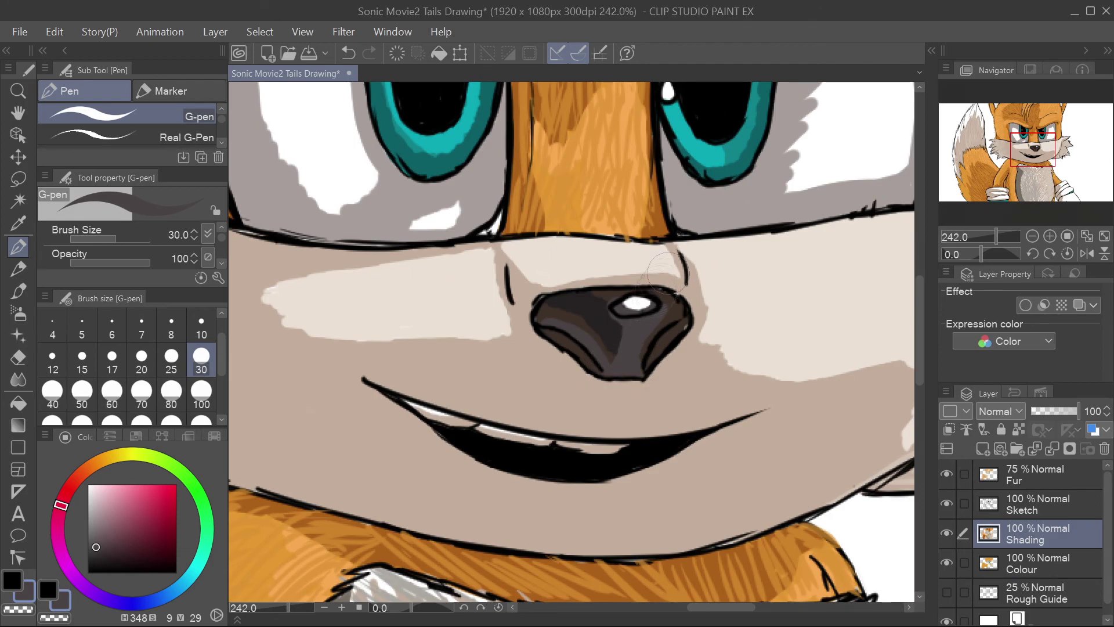
key(ctrl+z)
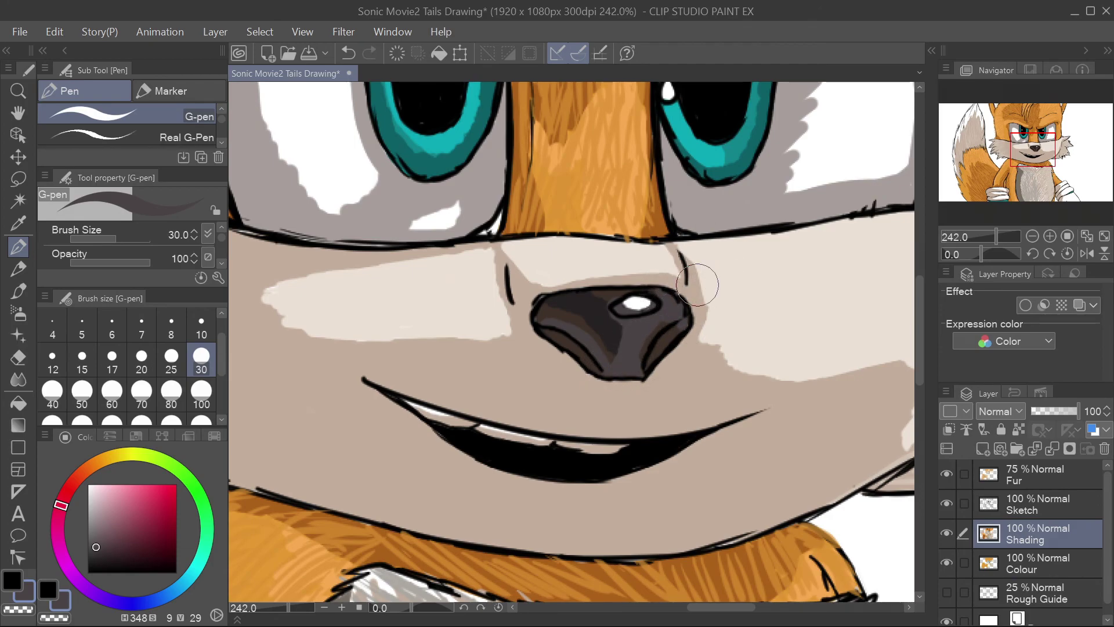
Step: Switch to black at brush size 20 and draw the artist's signature in the blank area beside the character
key(ctrl+0)
key(x)
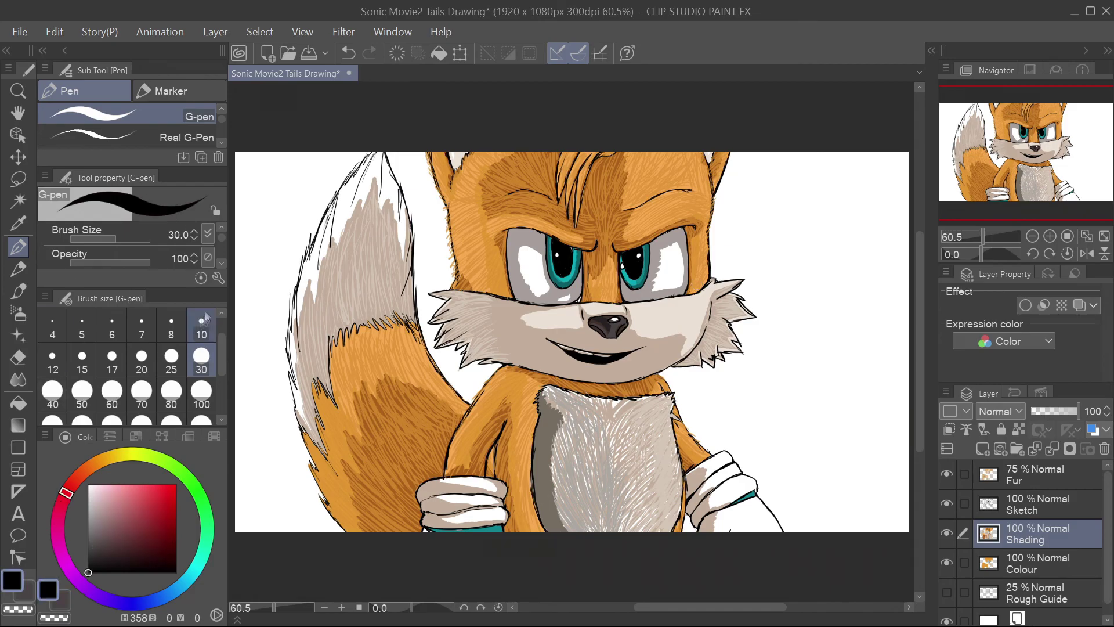
click(141, 360)
drag(834, 259, 818, 341)
drag(826, 310, 866, 309)
drag(876, 277, 823, 408)
mouse_move(837, 370)
mouse_down()
mouse_move(821, 413)
mouse_move(821, 482)
mouse_up()
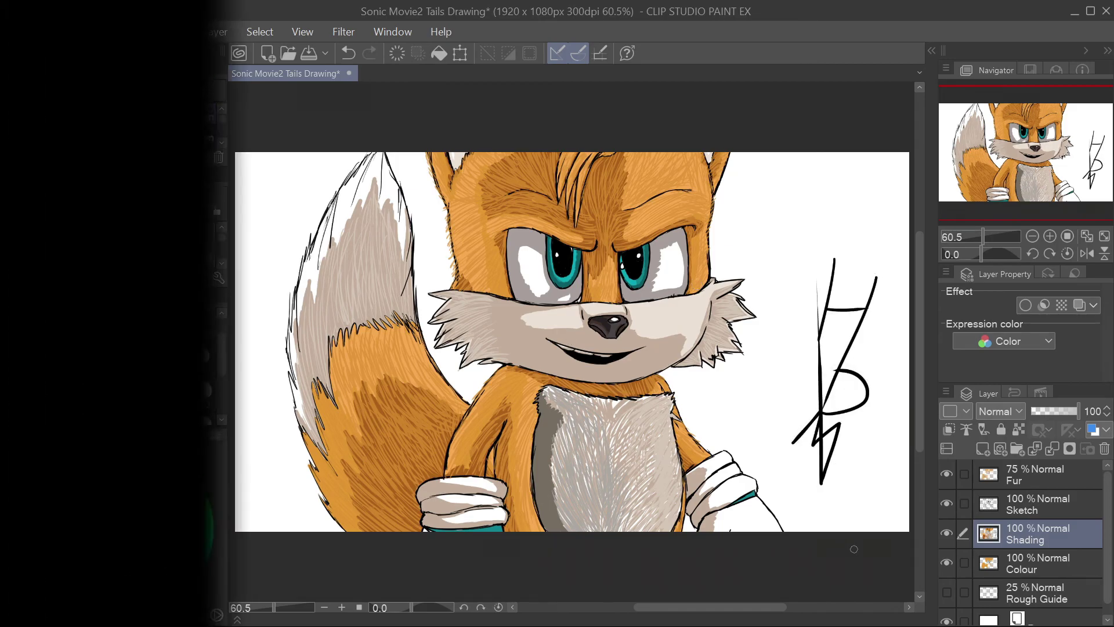